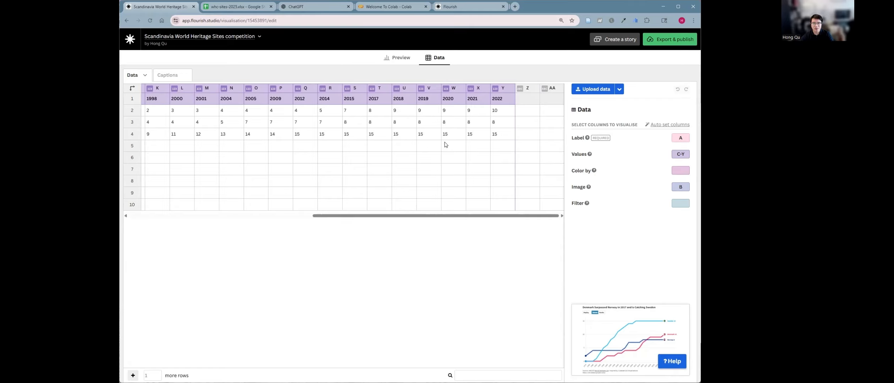
Switch to the whc-sites-2025 spreadsheet in Google Sheets and examine the World Heritage site records through the last row.
click(237, 6)
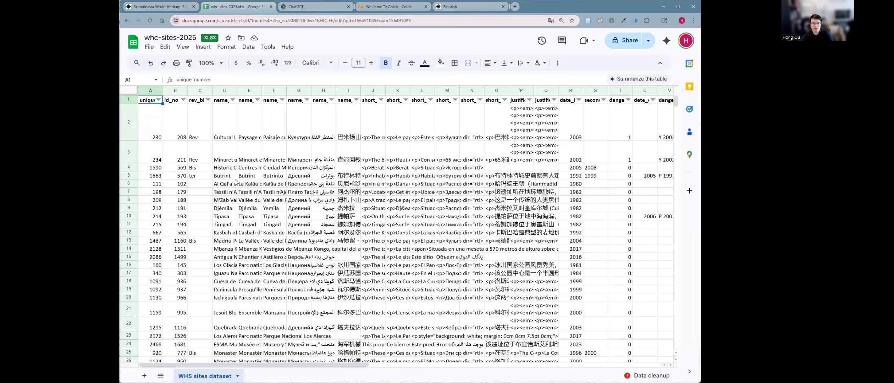
click(128, 160)
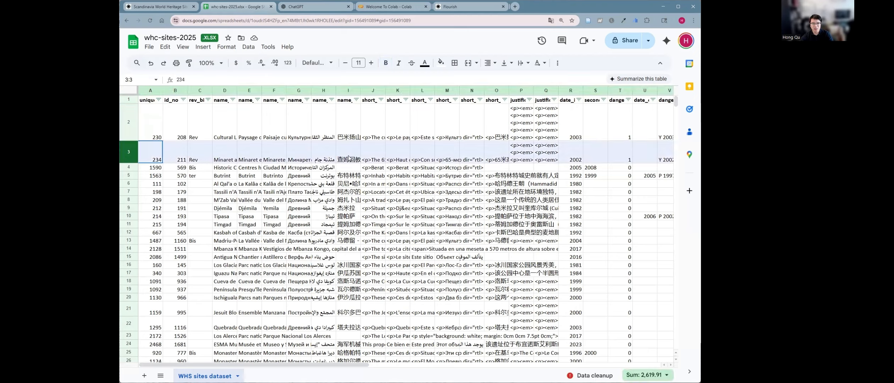
click(128, 167)
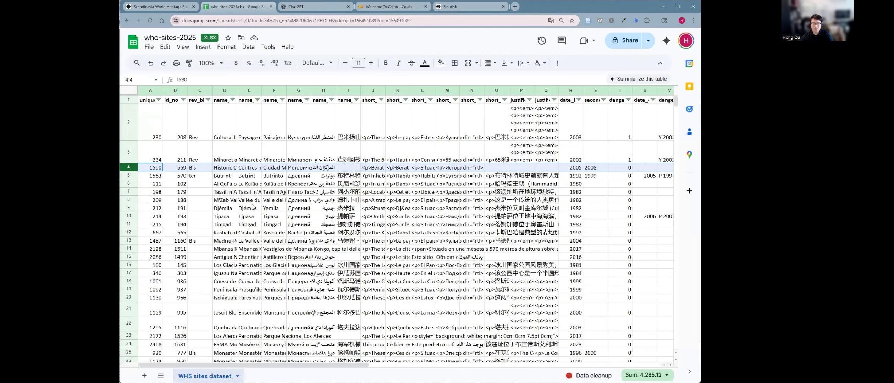
scroll(674, 231, down, 5)
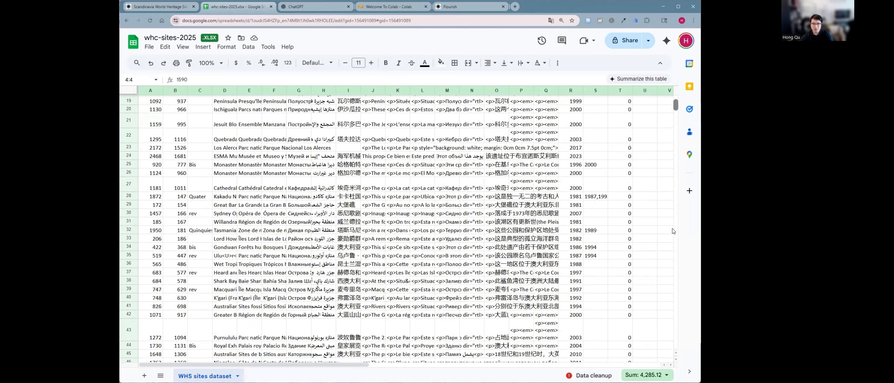
drag(674, 231, 670, 368)
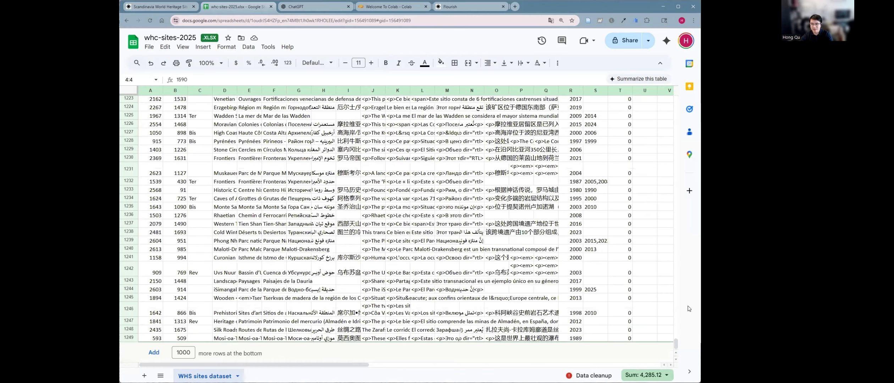
drag(675, 343, 684, 258)
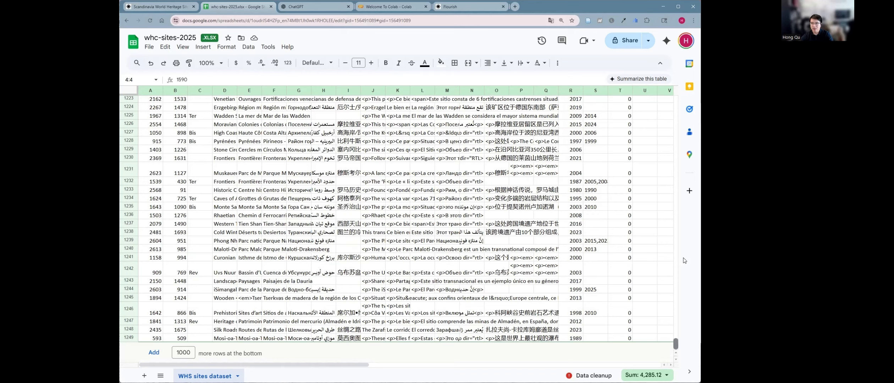
Review the Scandinavia competition data and the home page in Flourish, and return to the whc-sites-2025 records in Google Sheets.
click(163, 8)
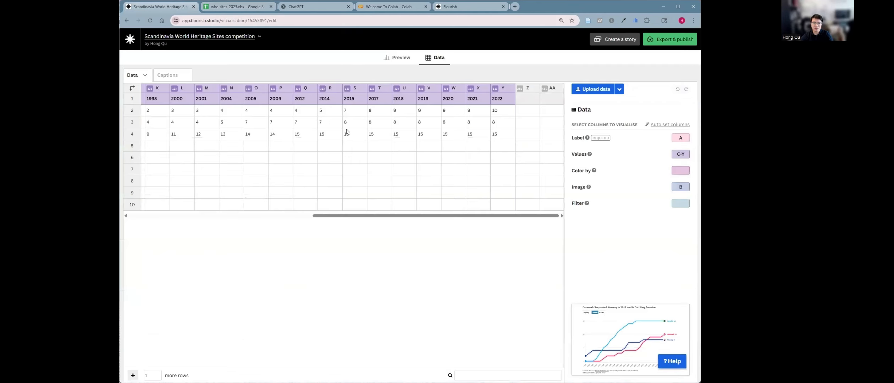
click(234, 9)
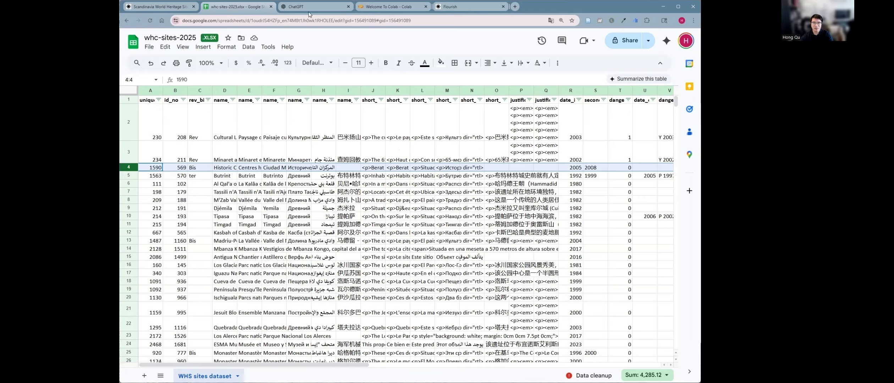
mouse_move(315, 7)
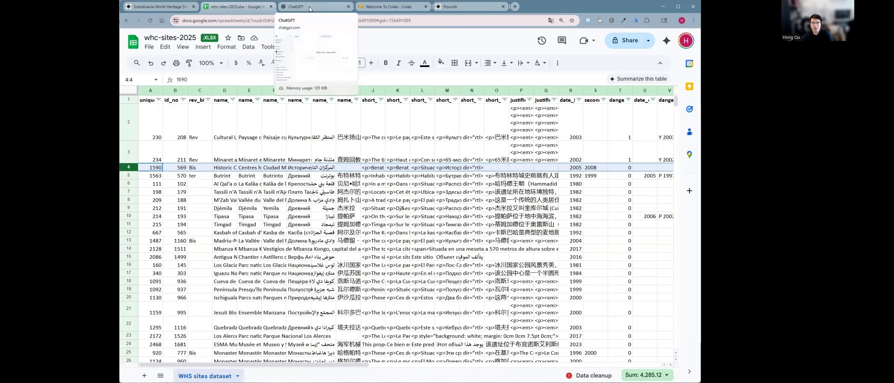
mouse_move(398, 8)
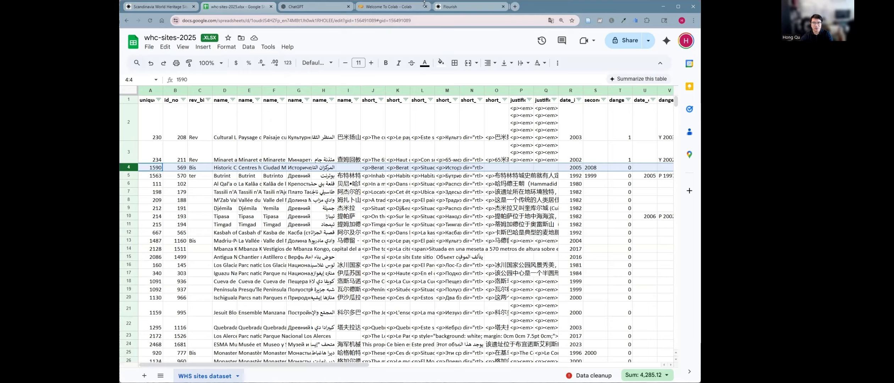
click(463, 8)
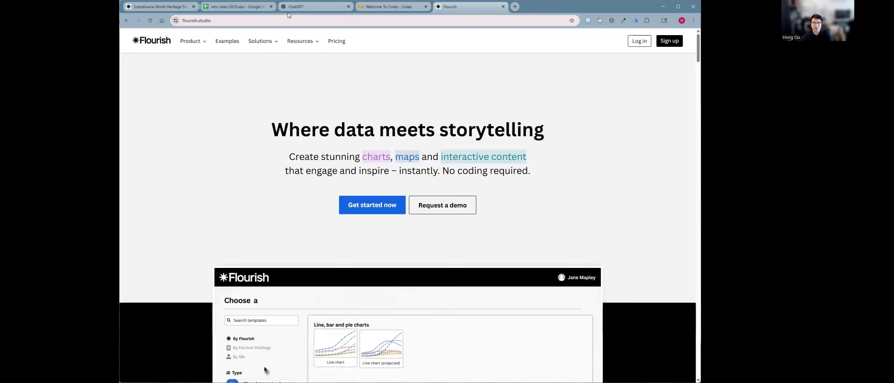
click(169, 7)
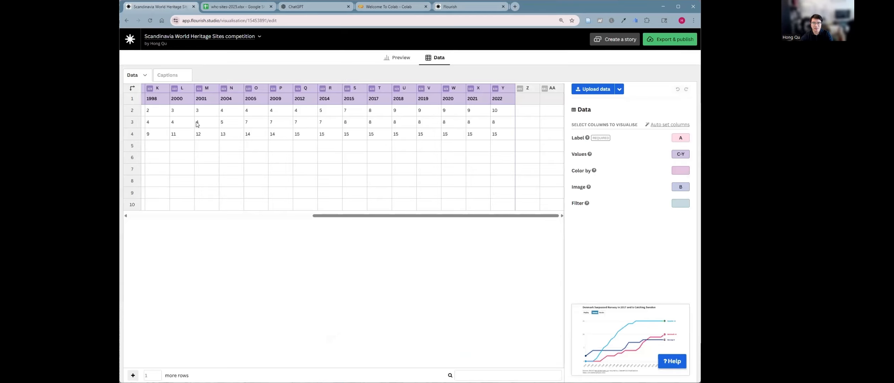
click(208, 7)
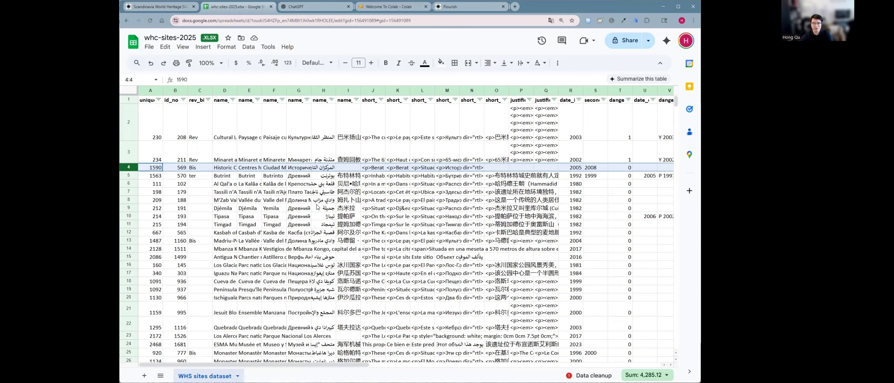
scroll(486, 234, down, 3)
scroll(481, 233, up, 3)
Try to create a pivot table on a new sheet from row 4 of the dataset and check its fields.
click(203, 46)
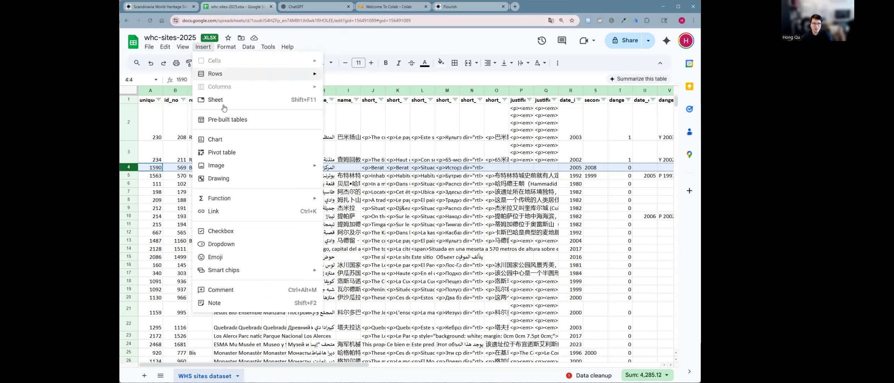
click(221, 153)
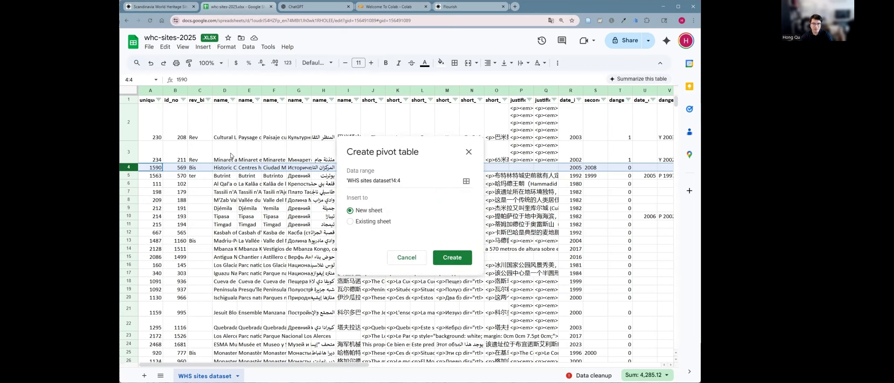
click(459, 259)
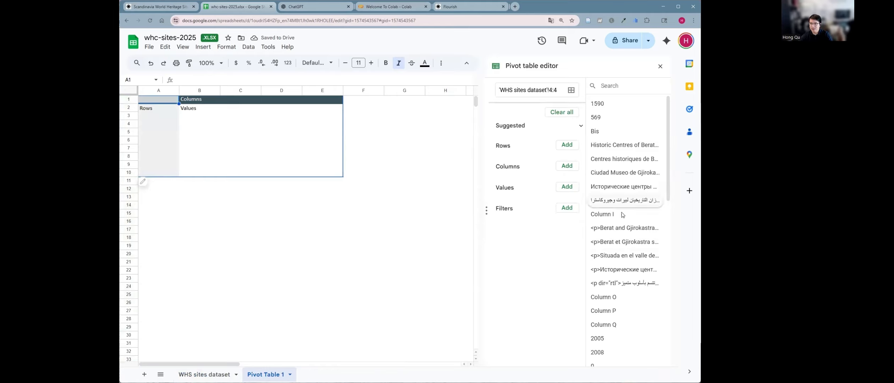
scroll(628, 234, down, 10)
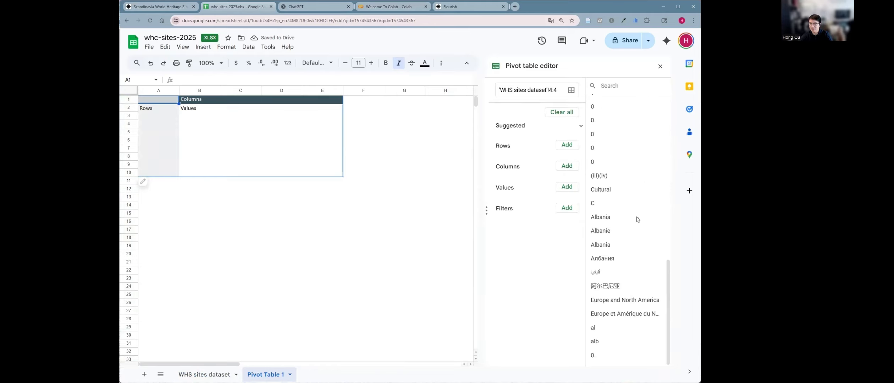
scroll(634, 221, up, 10)
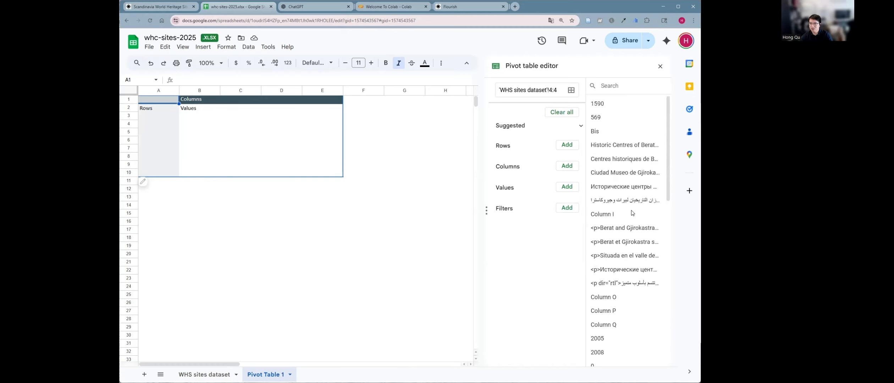
scroll(626, 229, down, 5)
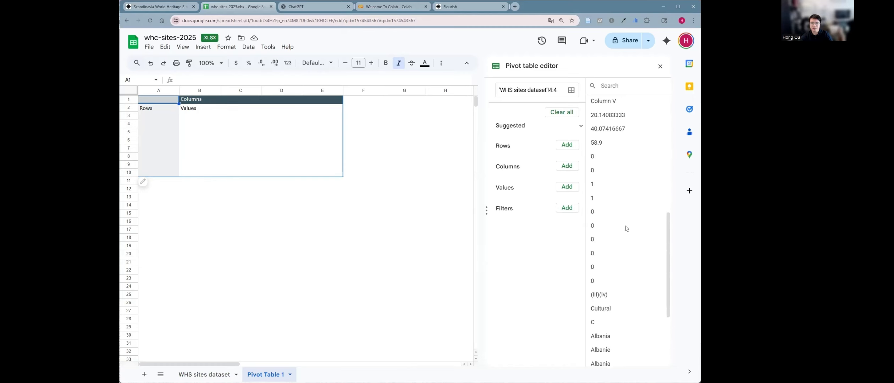
scroll(621, 220, down, 3)
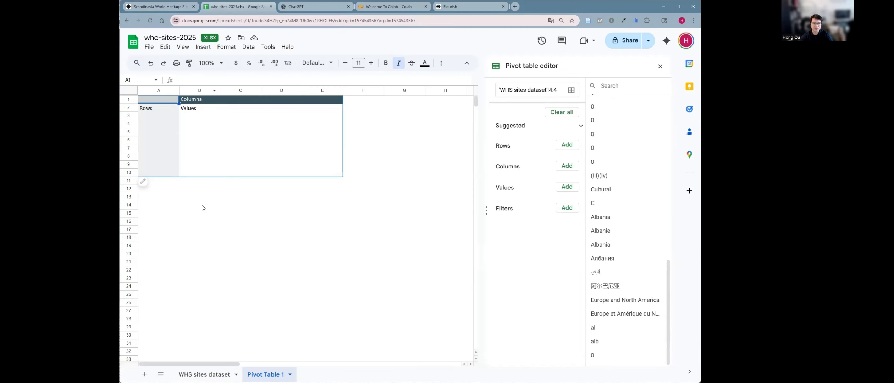
Create a pivot table on a new sheet from the entire WHS sites dataset, range A1:AW1249.
click(204, 375)
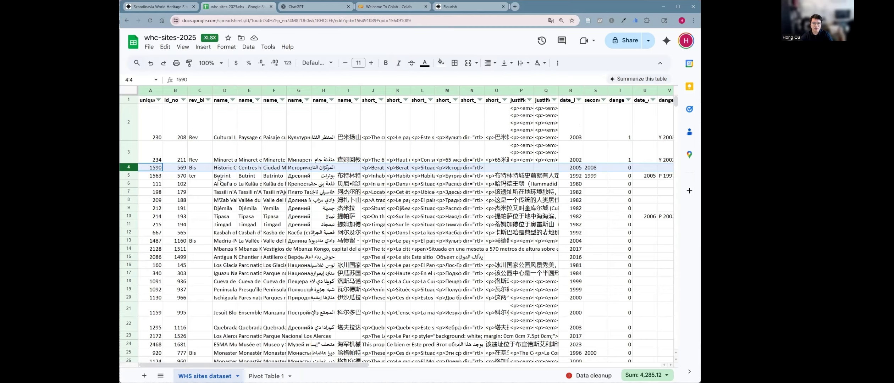
click(219, 176)
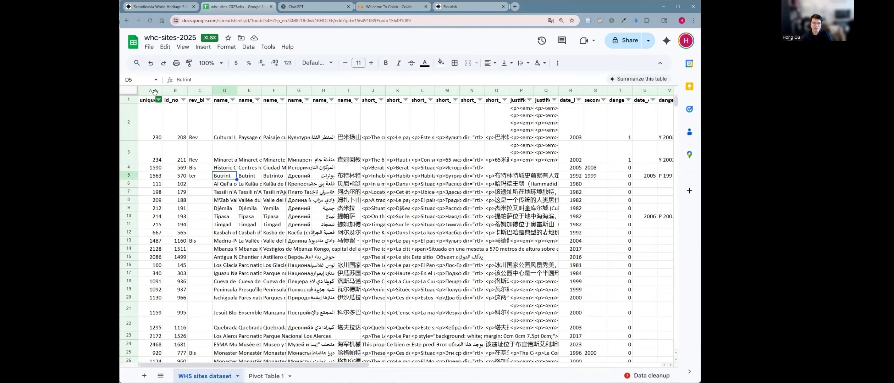
click(145, 102)
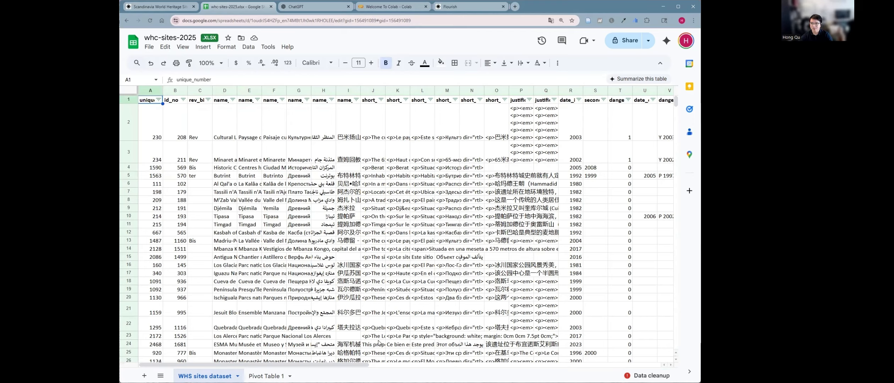
scroll(665, 208, down, 14)
drag(676, 118, 679, 283)
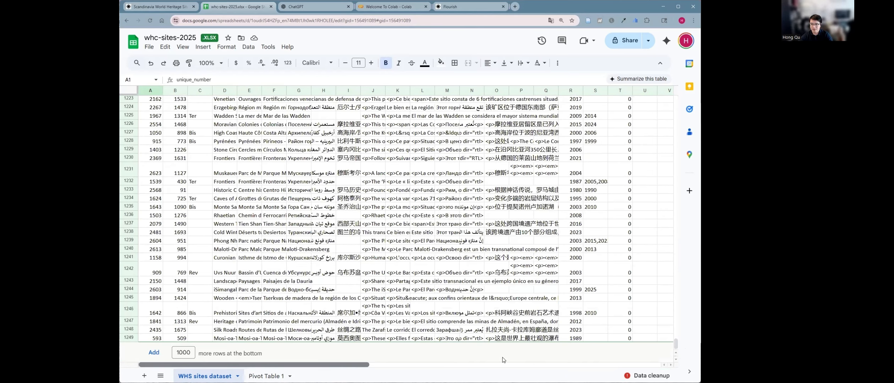
scroll(663, 341, right, 10)
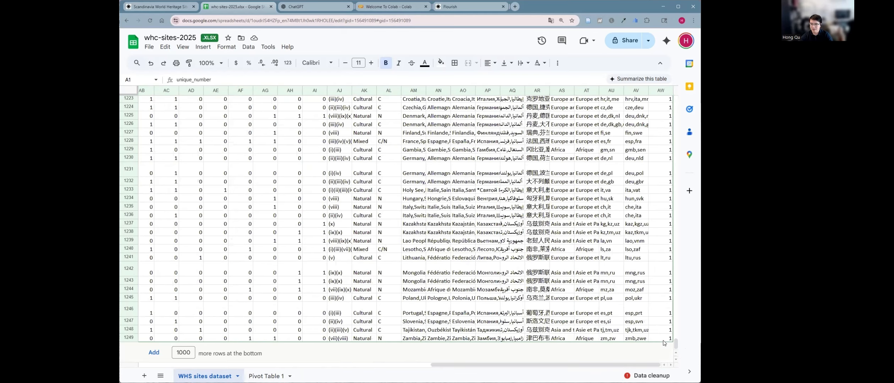
key(ctrl+a)
click(203, 47)
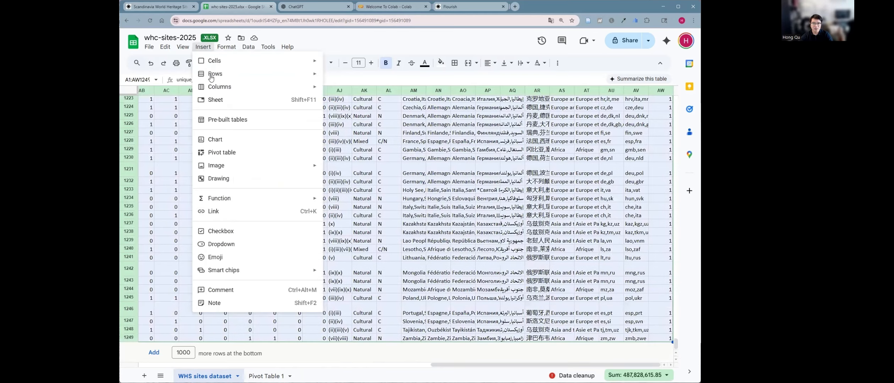
click(222, 152)
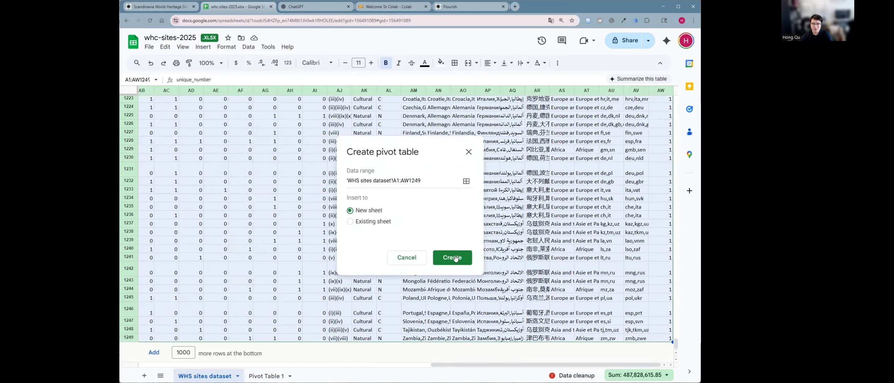
click(453, 258)
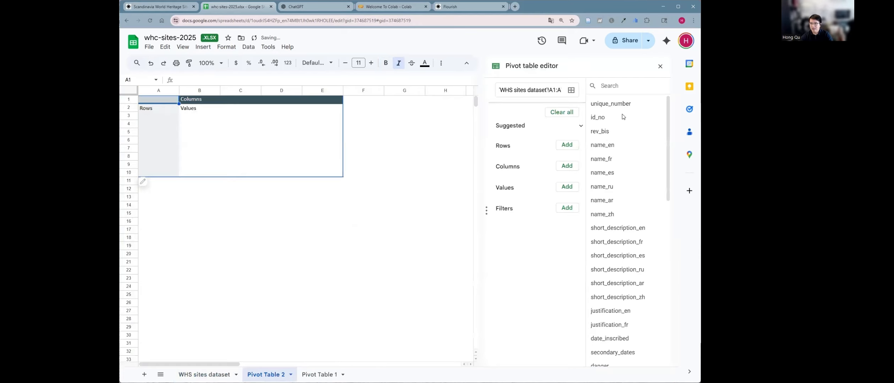
Group the pivot table's rows by the states_name_en field.
scroll(633, 272, down, 10)
scroll(616, 138, up, 10)
scroll(628, 199, down, 10)
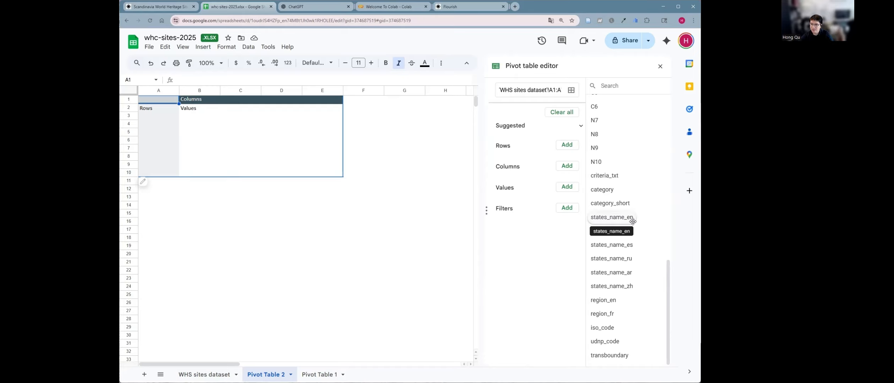
drag(626, 219, 528, 164)
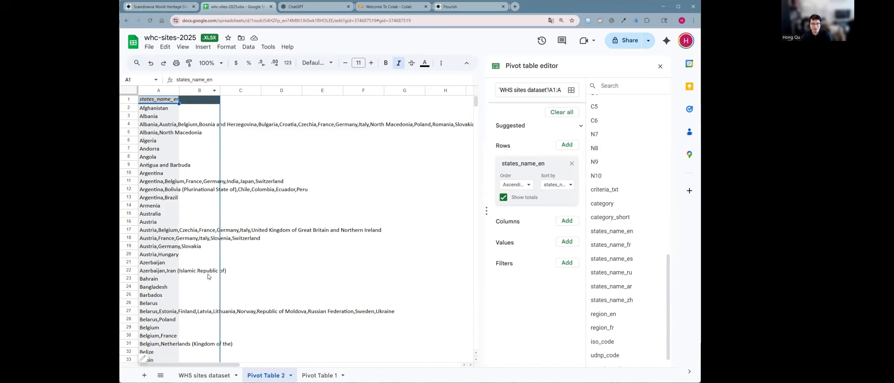
Add id_no as the pivot table's value field and summarize it by COUNT.
scroll(625, 213, up, 10)
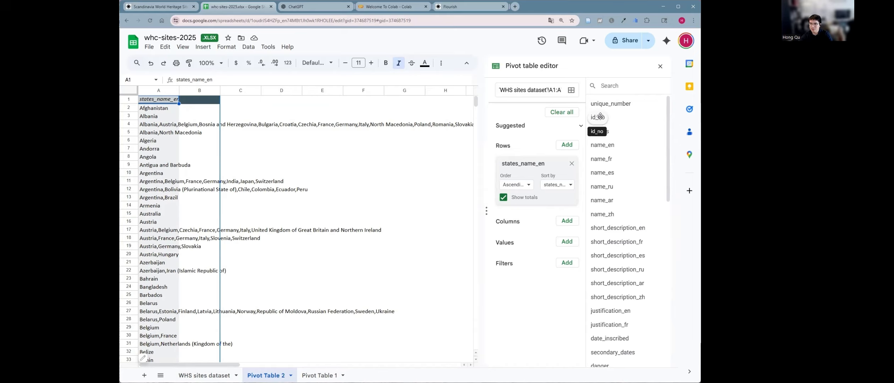
drag(599, 117, 515, 258)
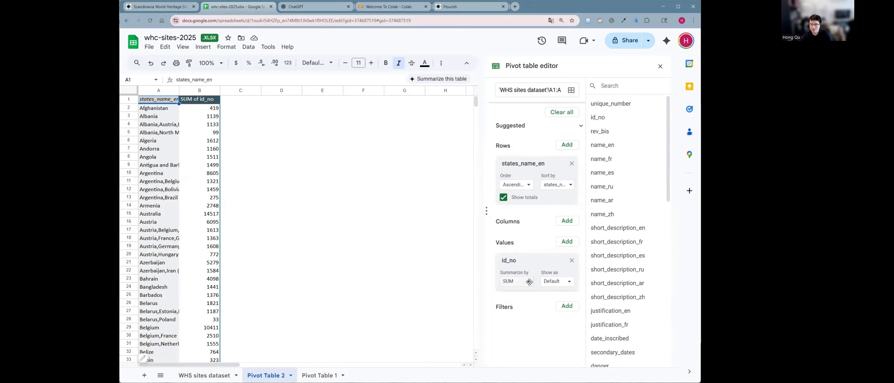
click(530, 282)
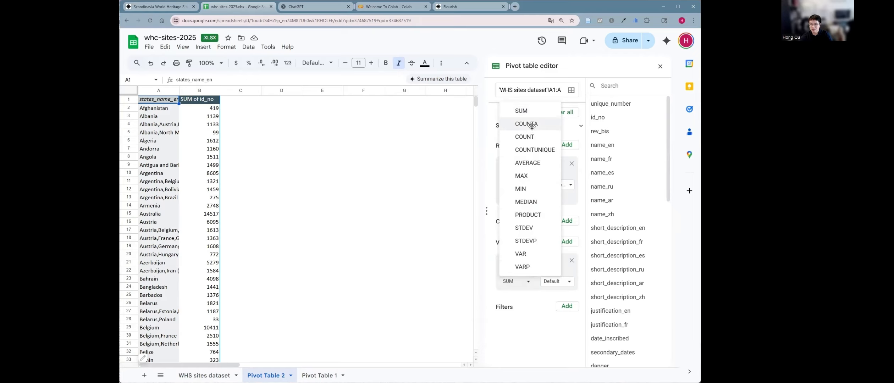
click(533, 137)
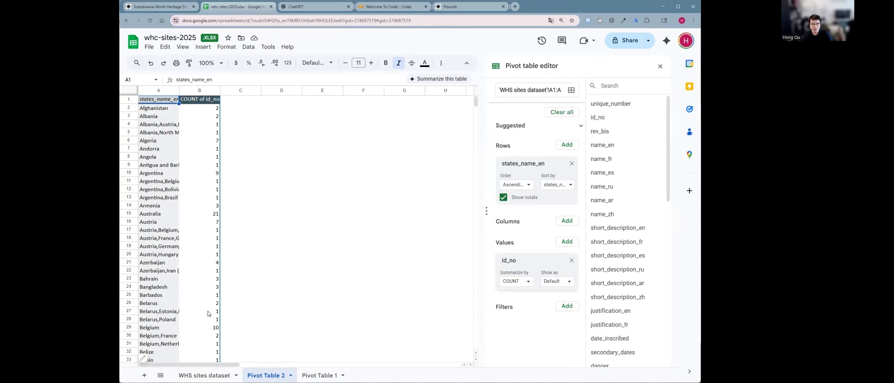
Review the site counts per country and add date_inscribed as the pivot table's column field.
scroll(206, 300, down, 9)
scroll(199, 270, up, 9)
scroll(621, 137, down, 3)
scroll(622, 140, up, 3)
scroll(623, 231, down, 3)
drag(610, 241, 530, 232)
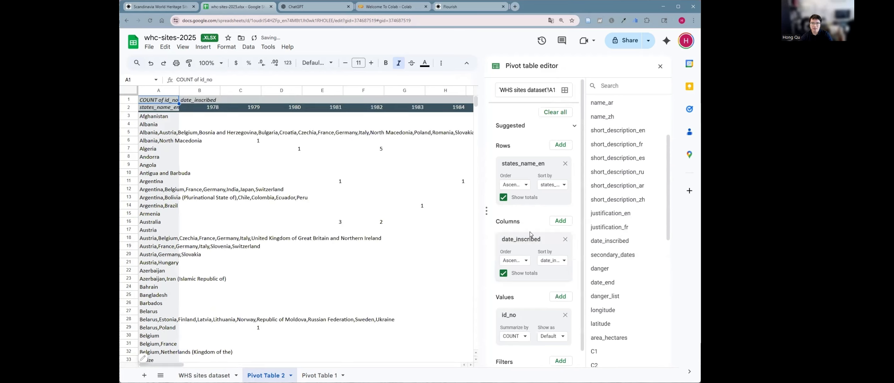
Examine the pivot table's site counts across countries and inscription years.
scroll(436, 126, down, 10)
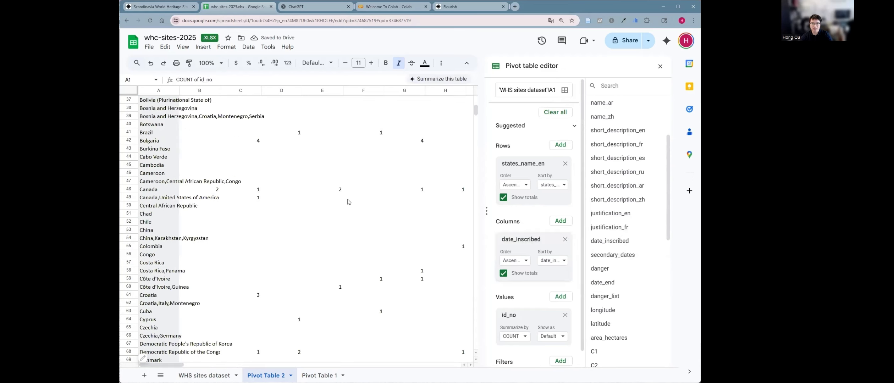
scroll(343, 220, up, 12)
scroll(392, 151, up, 4)
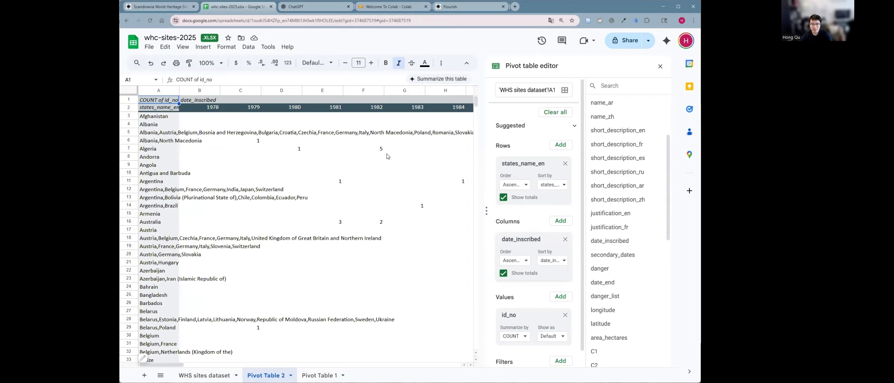
drag(170, 365, 146, 359)
scroll(544, 280, down, 1)
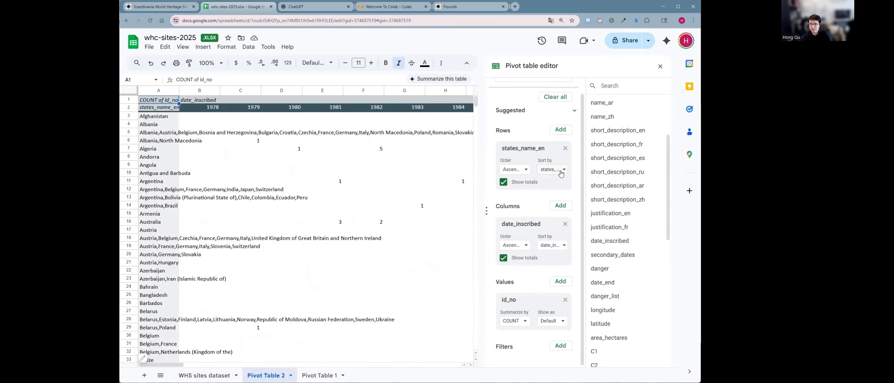
scroll(538, 218, up, 1)
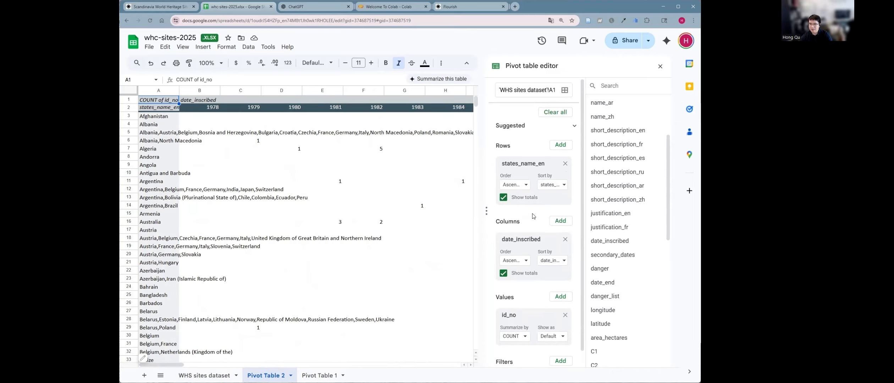
scroll(549, 213, down, 1)
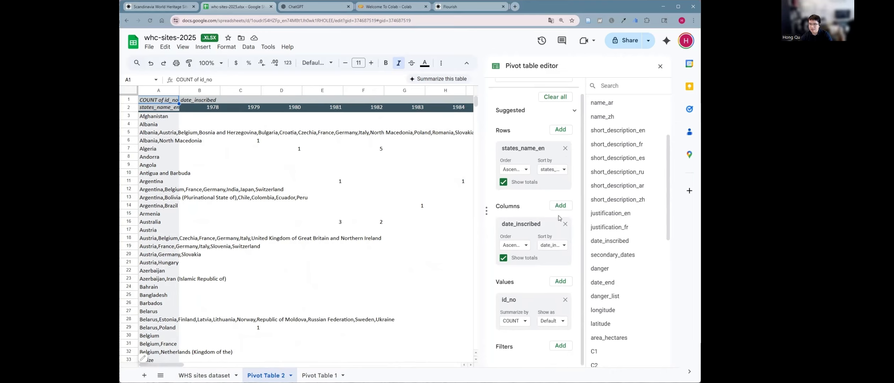
Add states_name_en as a filter field of the pivot table.
click(560, 348)
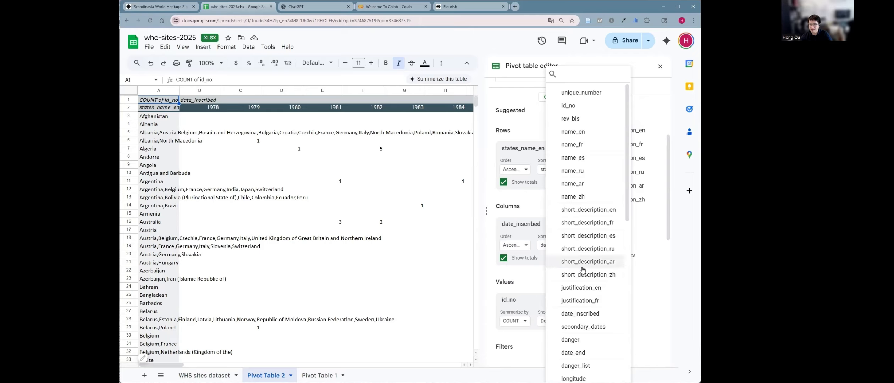
scroll(580, 284, down, 8)
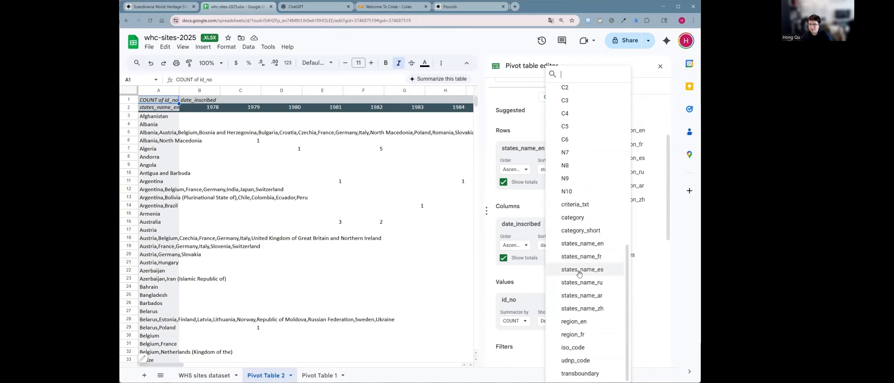
click(582, 244)
scroll(565, 303, down, 1)
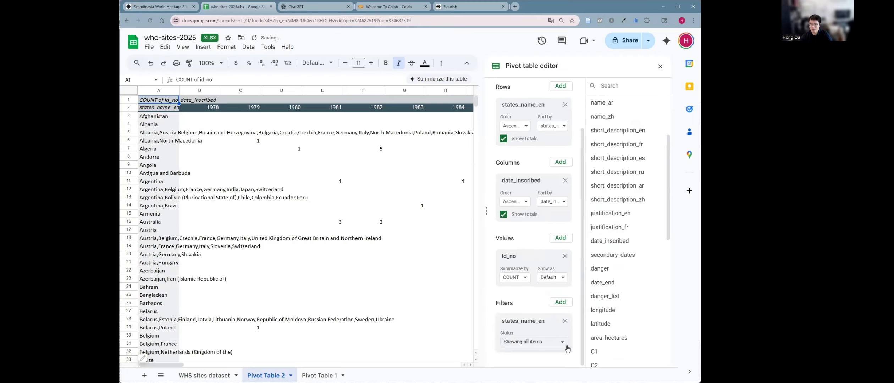
Clear all values in the states_name_en filter and select only Denmark.
click(563, 343)
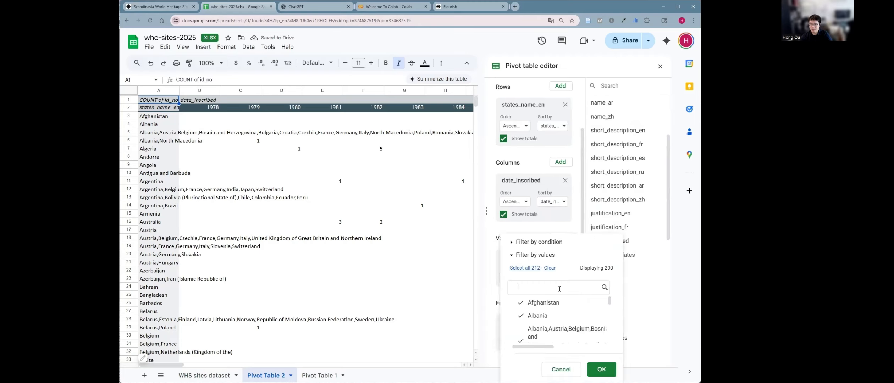
click(549, 269)
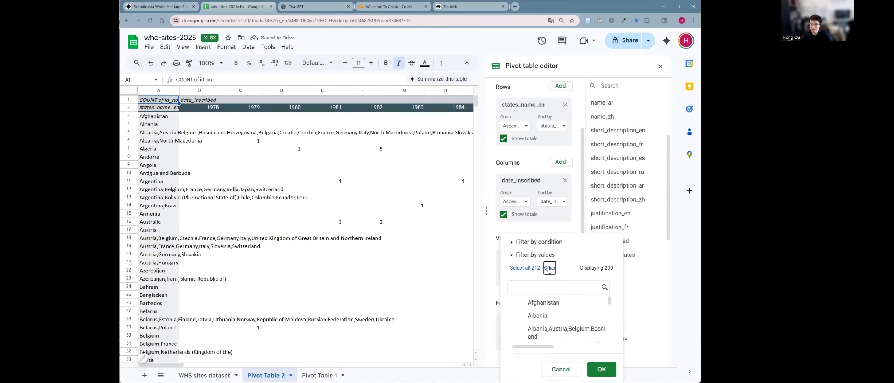
click(544, 286)
text(den)
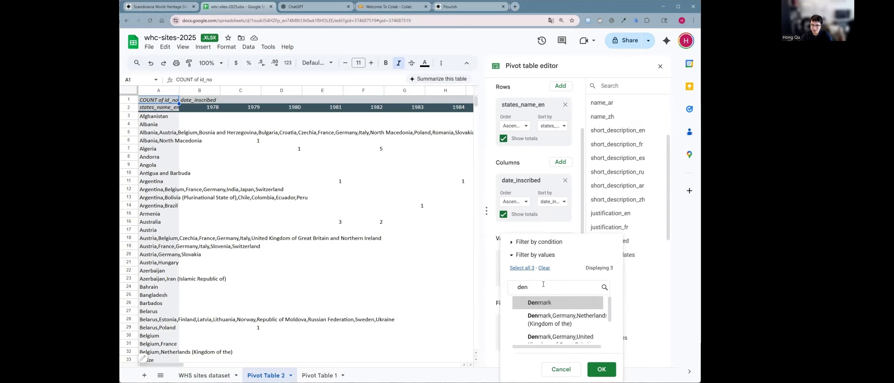
click(516, 302)
Add Sweden and Norway, without the multi-country entries, to the filter's selected values and apply the filter.
key(ctrl+a)
text(swed)
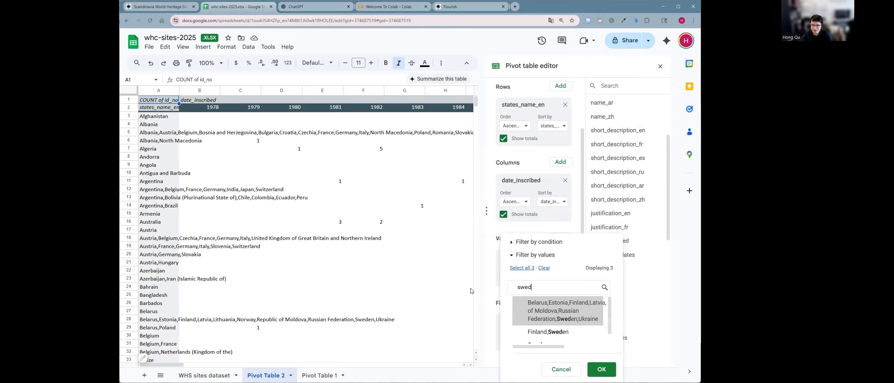
text(e)
scroll(599, 317, down, 1)
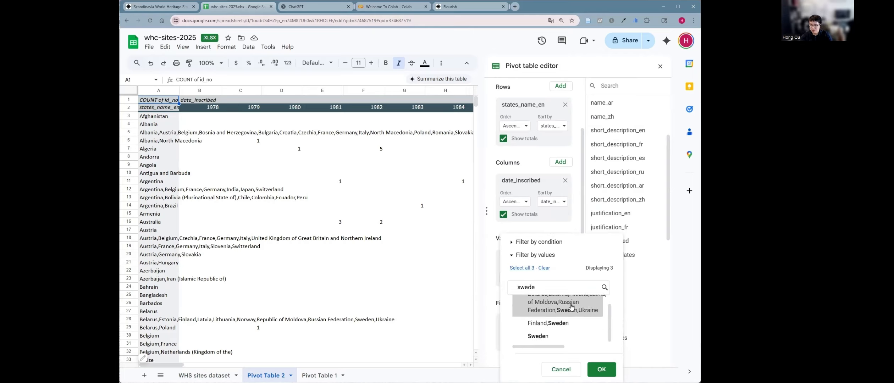
click(548, 337)
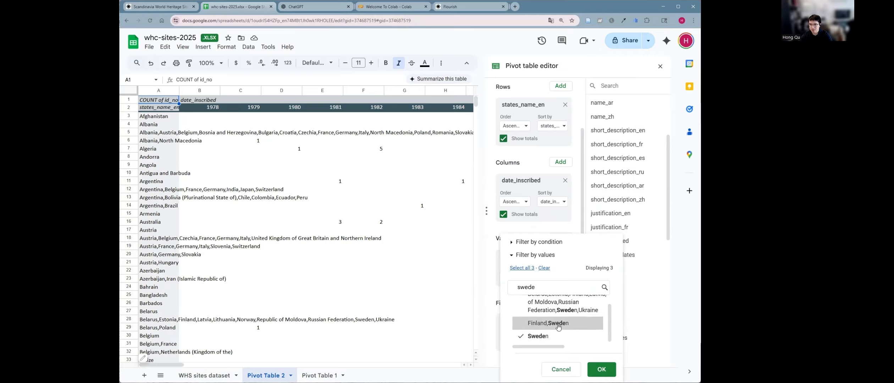
double_click(548, 285)
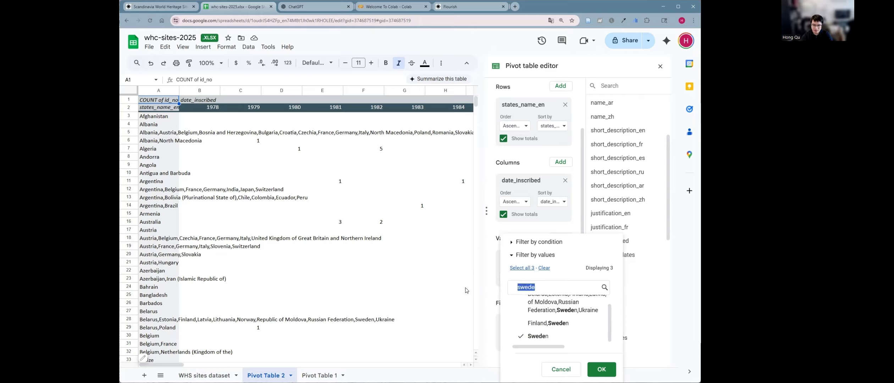
text(norway)
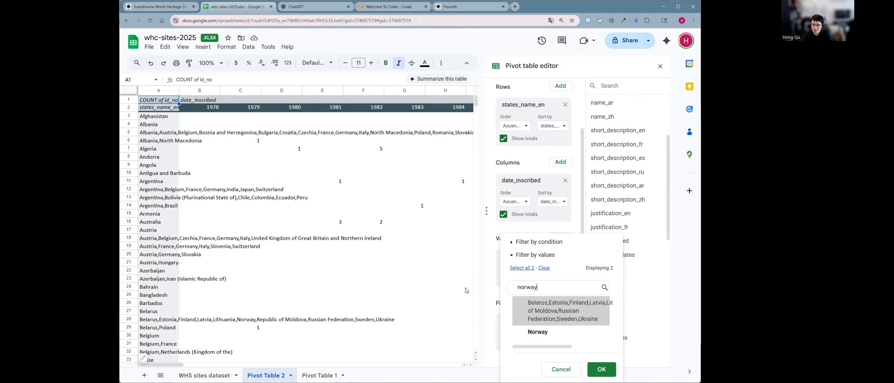
click(540, 336)
click(602, 369)
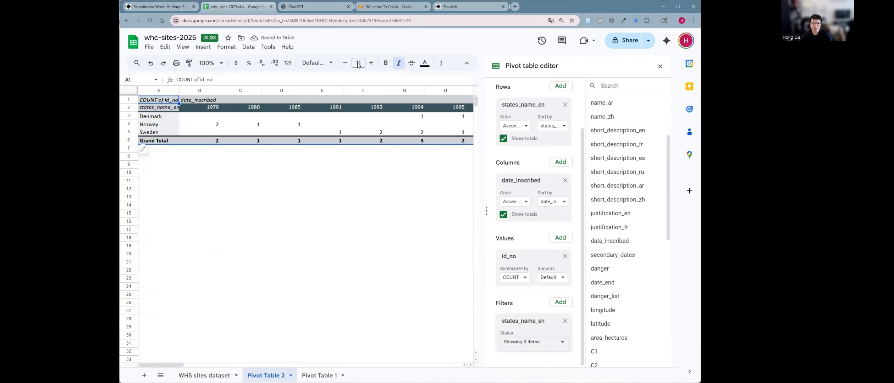
Compare the data sheet of the Flourish Scandinavia visualisation with the filtered pivot table in the spreadsheet.
click(167, 8)
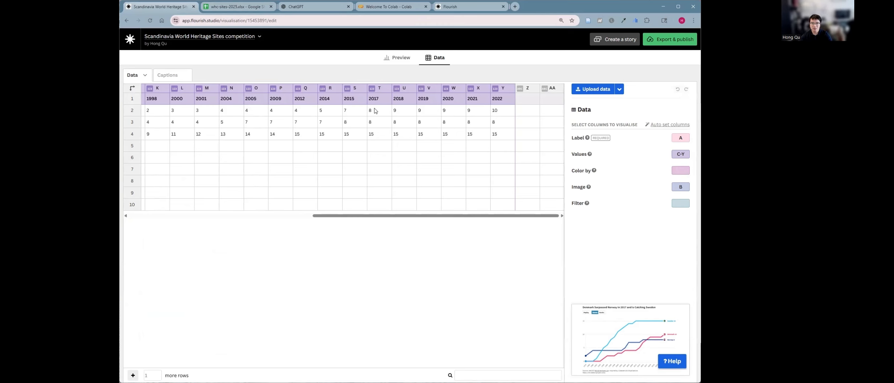
click(237, 7)
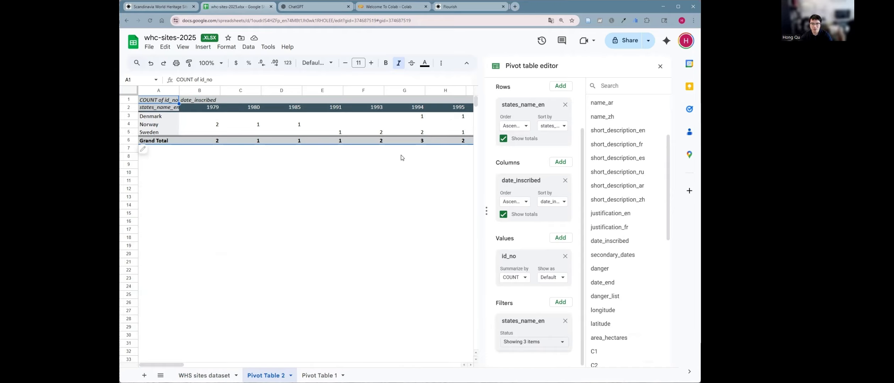
drag(181, 365, 143, 355)
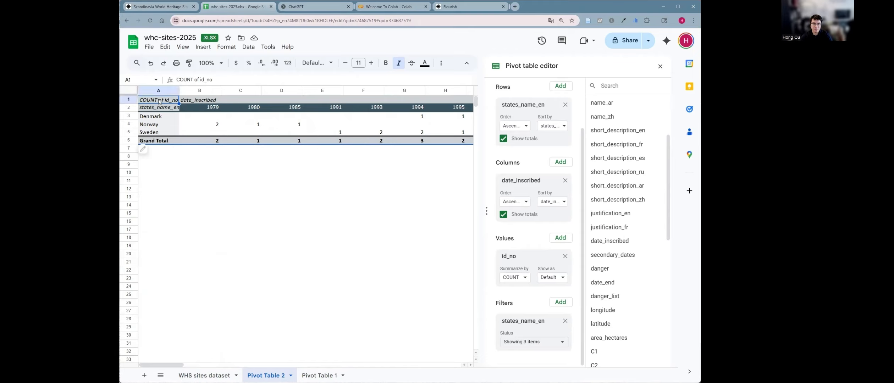
Copy the whole pivot table and paste it as values only into cell A1 of a new sheet.
key(ctrl+a)
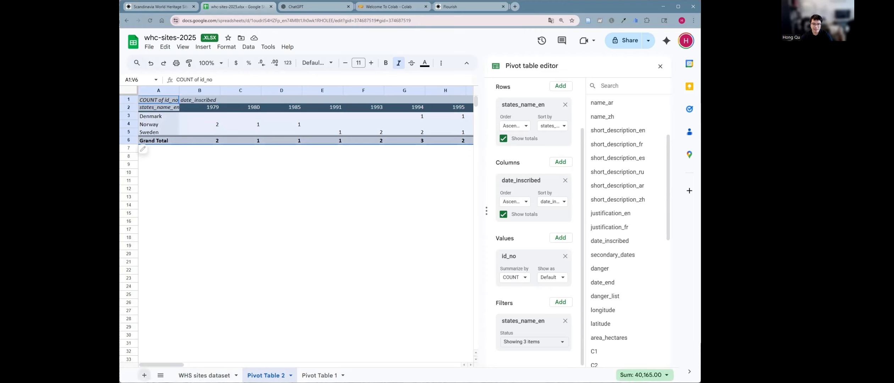
click(144, 375)
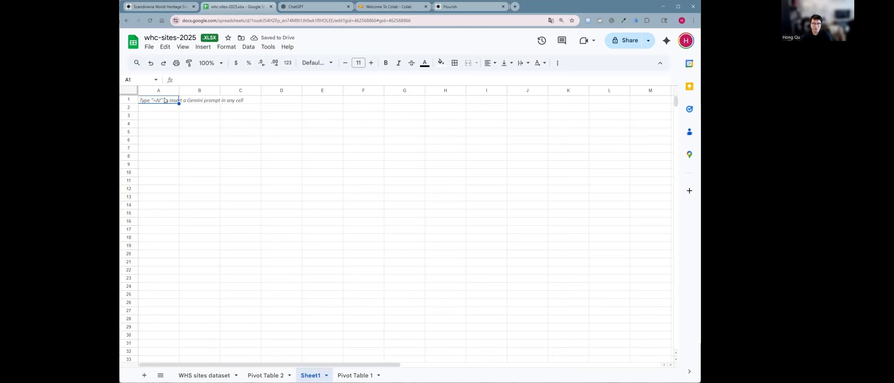
right_click(164, 102)
mouse_move(197, 131)
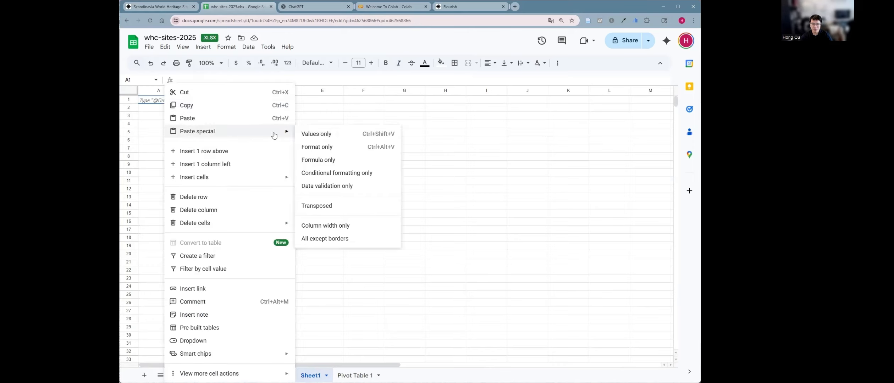
click(324, 137)
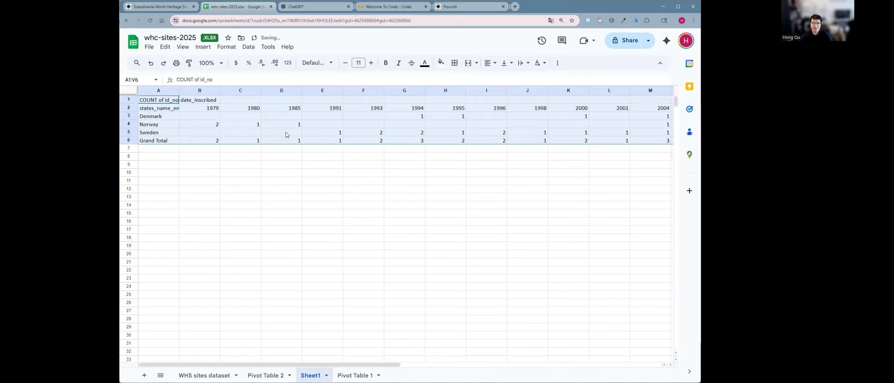
Delete the COUNT of id_no heading row and the Grand Total row from the pasted table.
click(130, 101)
right_click(130, 101)
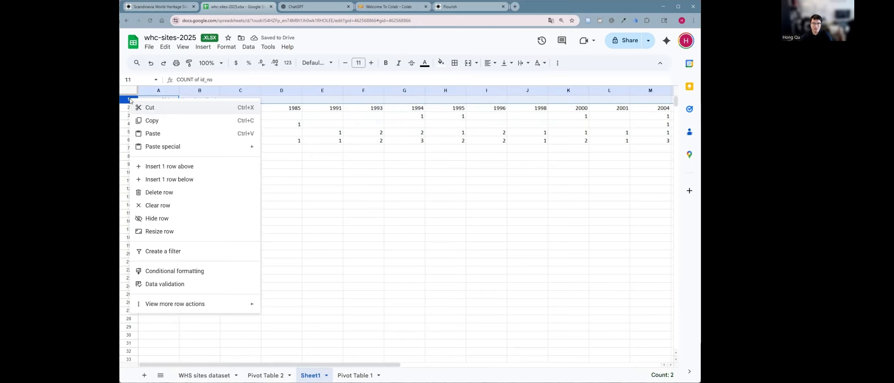
click(169, 192)
click(129, 133)
right_click(128, 132)
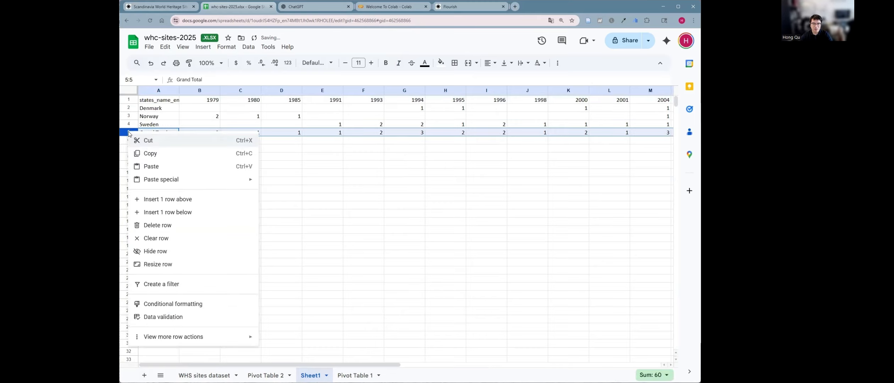
click(173, 225)
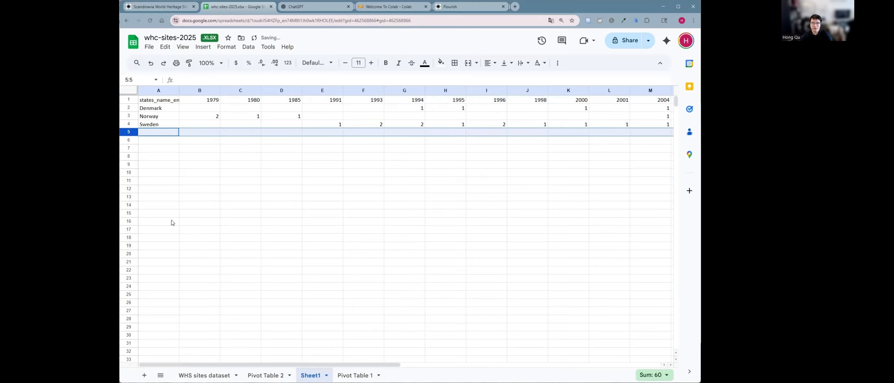
Delete the Grand Total column after the 2025 column.
click(322, 108)
drag(424, 365, 607, 356)
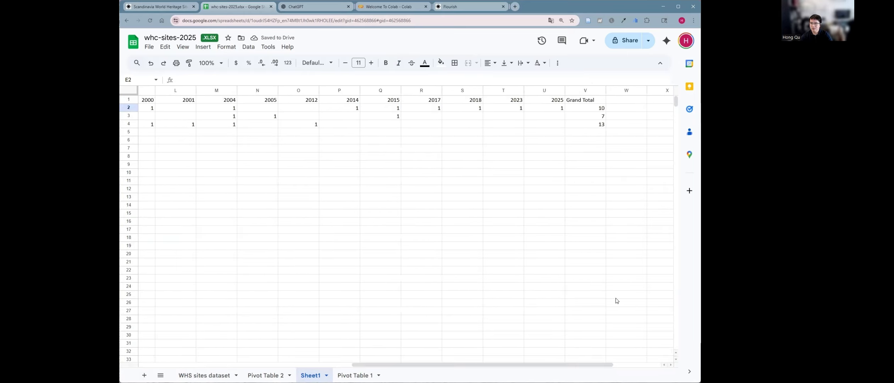
click(593, 93)
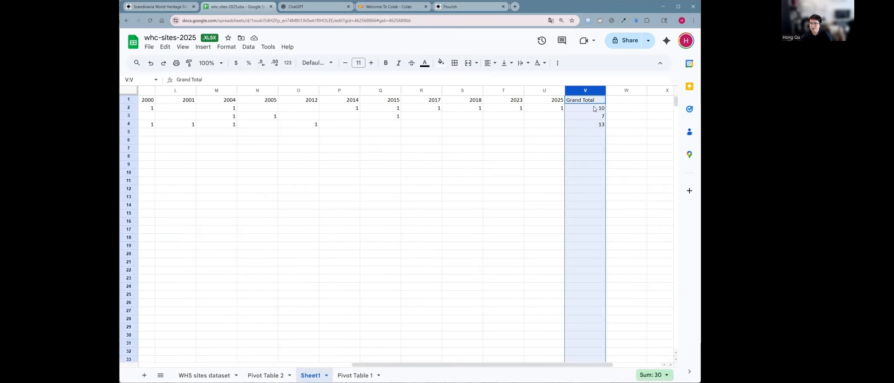
right_click(590, 91)
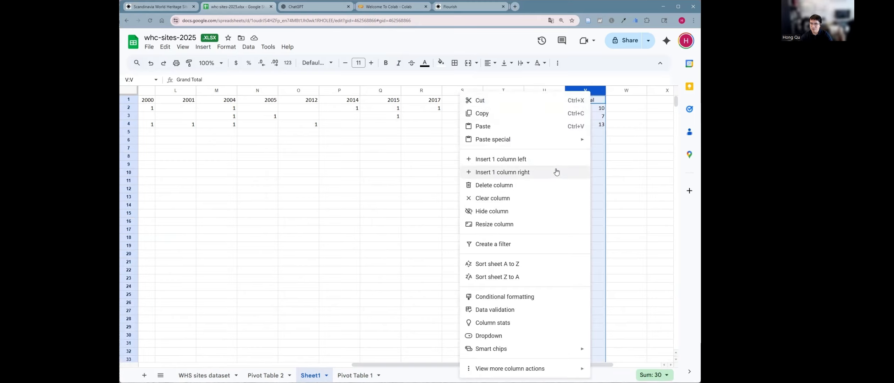
click(537, 185)
Copy the country names Denmark, Norway and Sweden from A2:A4 to the cells starting at A7.
drag(491, 366, 201, 367)
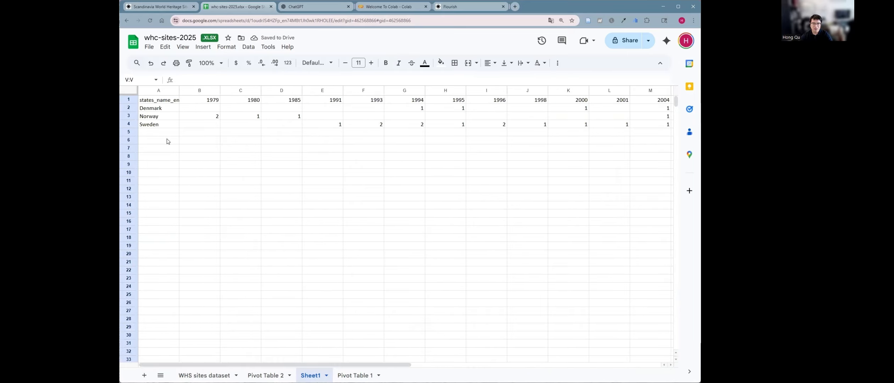
drag(165, 109, 165, 124)
key(ctrl+c)
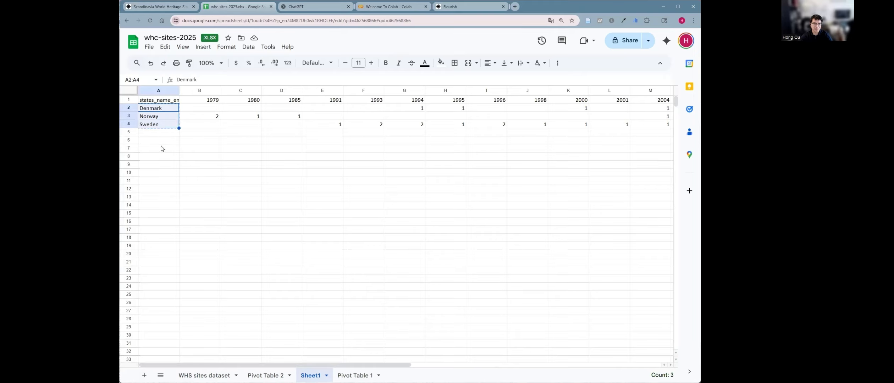
click(164, 149)
key(ctrl+v)
Enter the formula =B3 in B8 as Norway's starting count for 1979 in the new cumulative table.
click(199, 151)
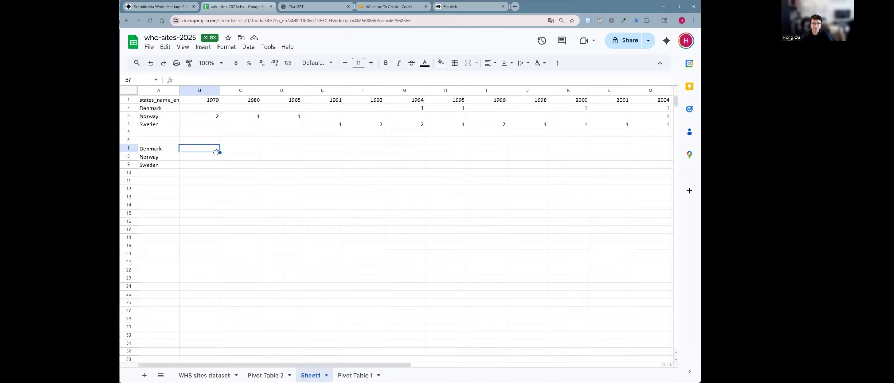
click(202, 158)
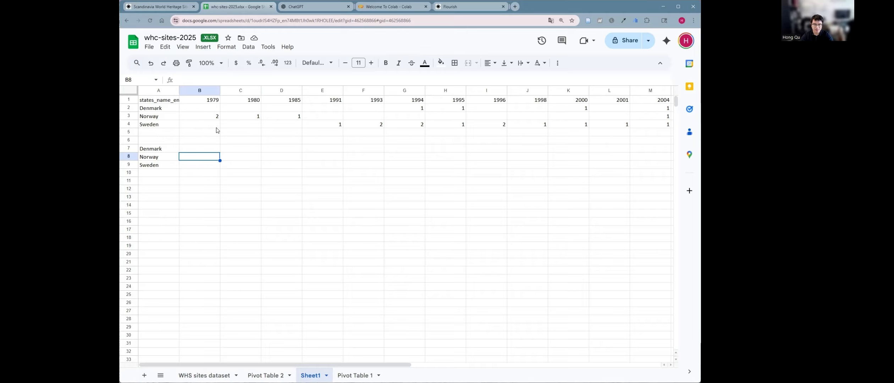
text(=)
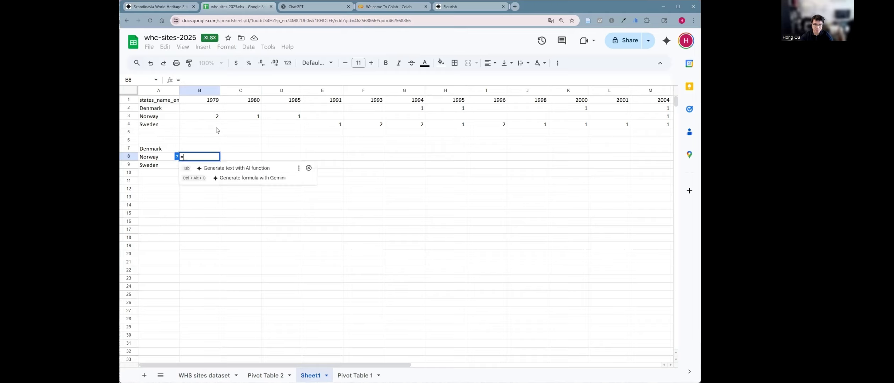
click(212, 118)
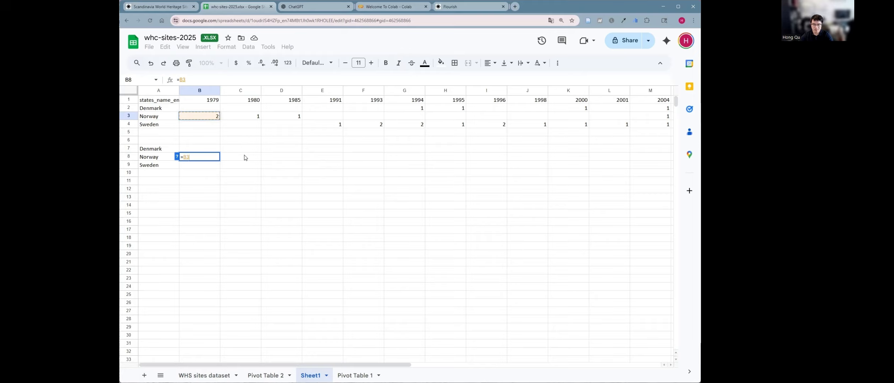
key(Return)
click(230, 216)
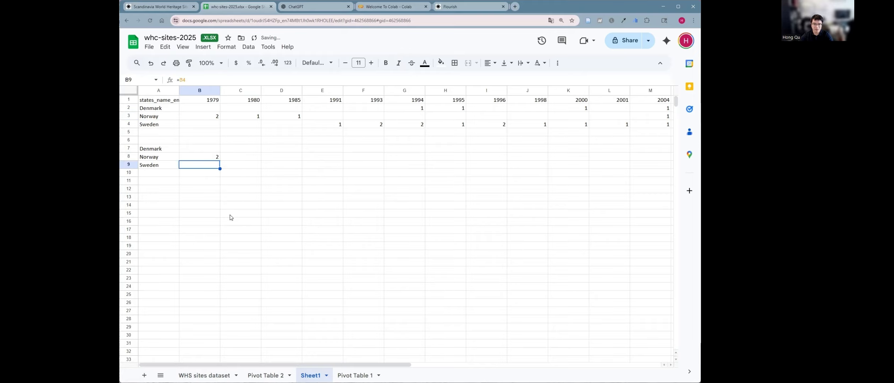
click(249, 183)
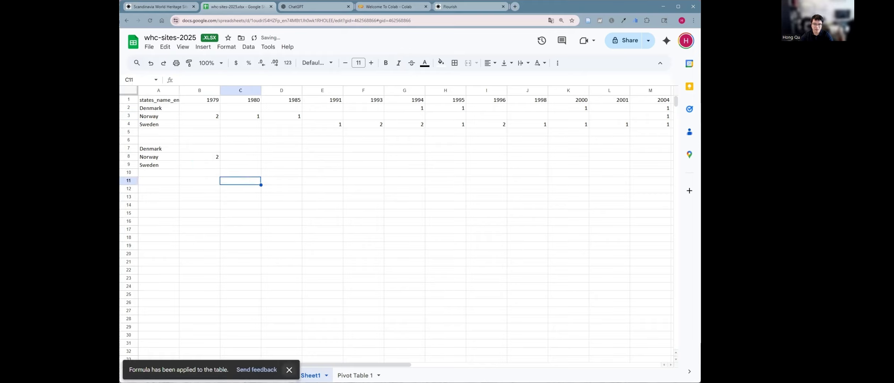
click(290, 369)
Enter the running-total formula =C3+B8 in C8 for Norway in 1980 and dismiss the autofill suggestion.
click(233, 156)
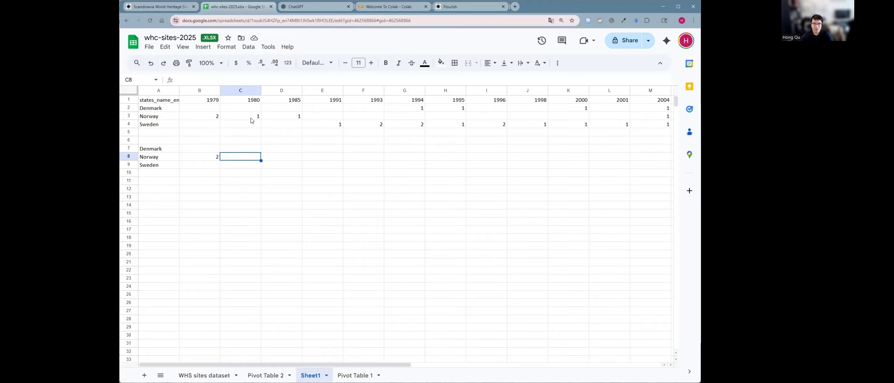
text(=)
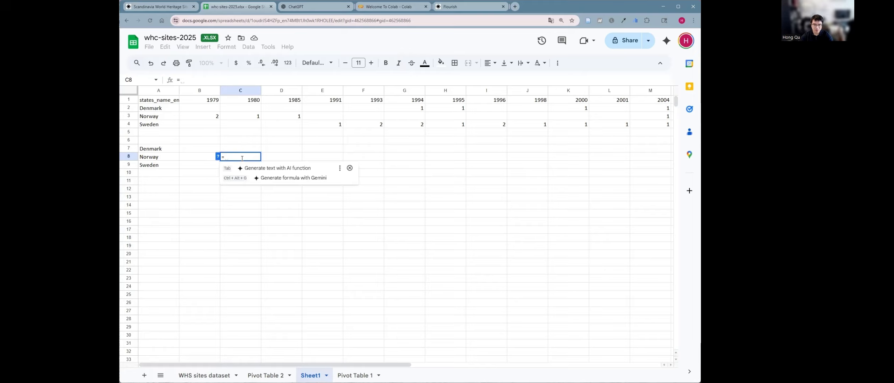
click(247, 119)
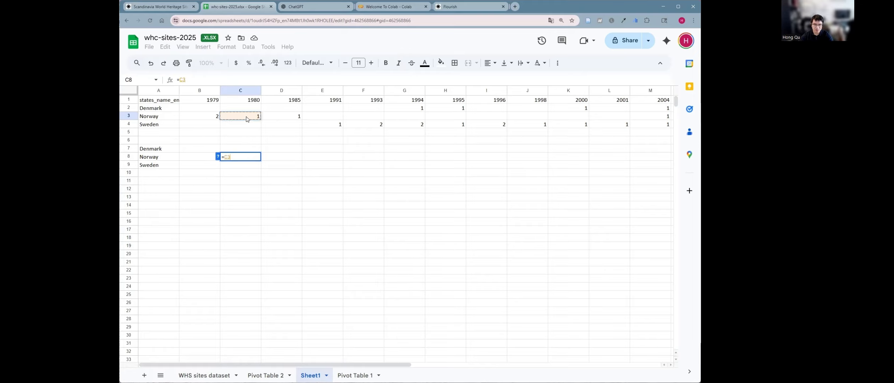
text(+)
click(202, 158)
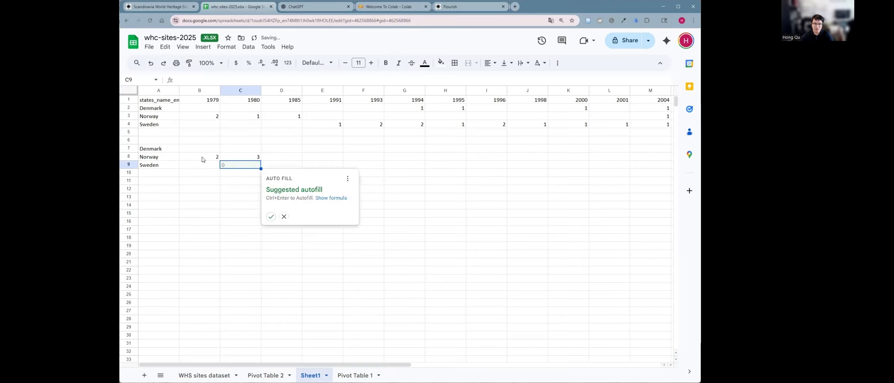
click(284, 217)
click(289, 176)
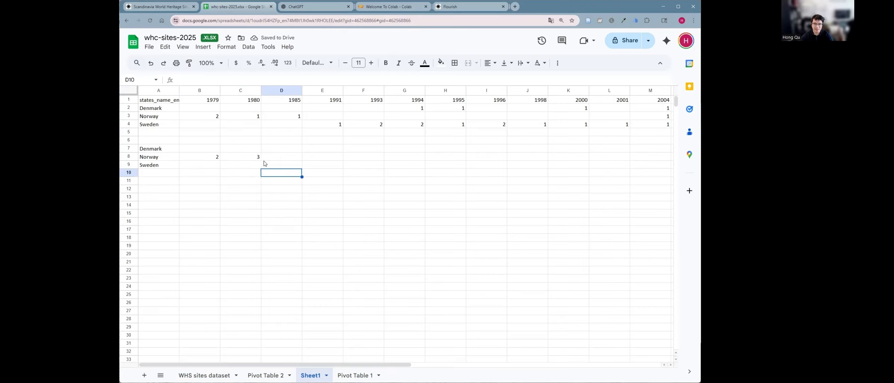
Try to extend Norway's B8:C8 formulas across row 8 up to H8.
click(215, 161)
drag(216, 160, 449, 166)
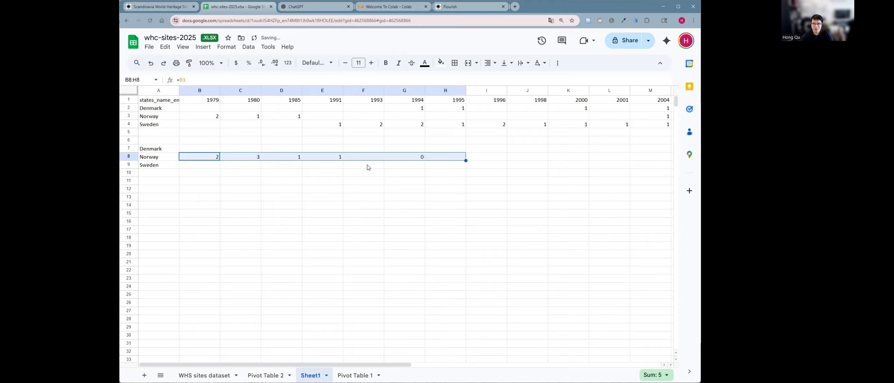
click(323, 173)
Replace the 1985 formula in D8 with =D3+C8 and clear Norway's cells E8:H8.
click(279, 160)
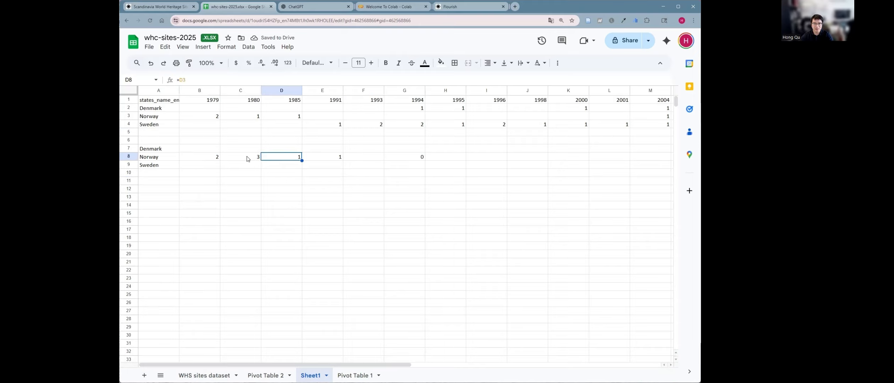
text(=)
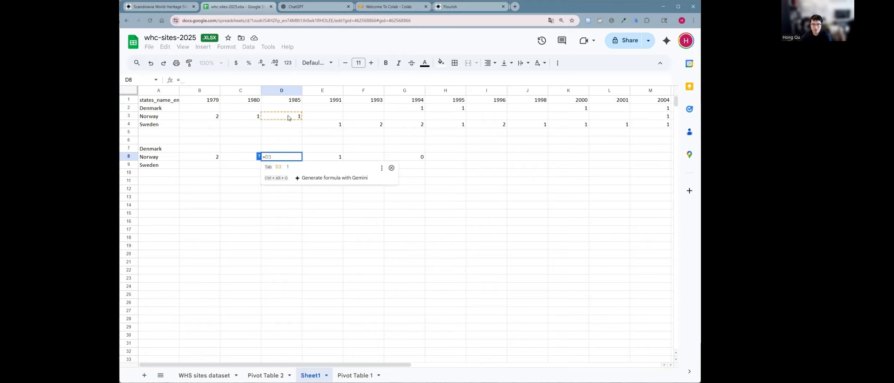
click(289, 118)
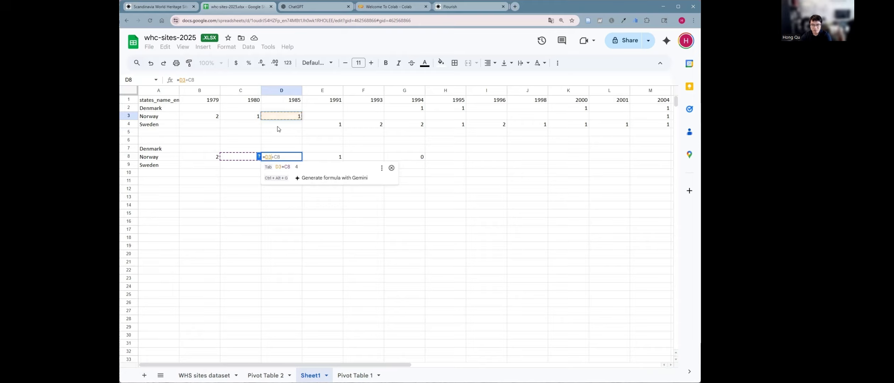
text(+)
click(247, 160)
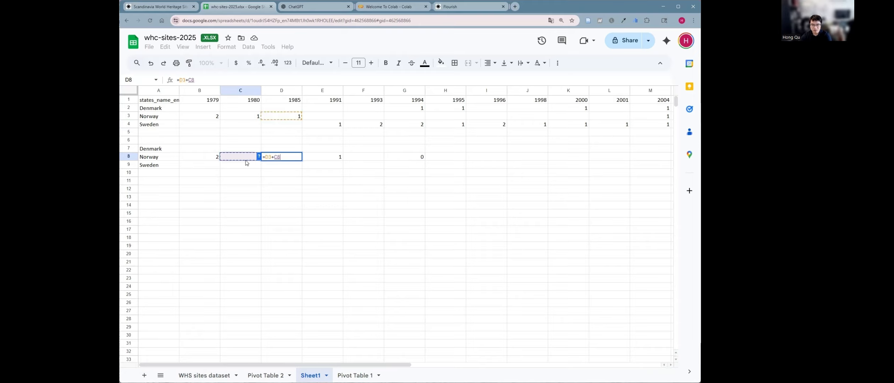
key(Return)
drag(326, 158, 432, 157)
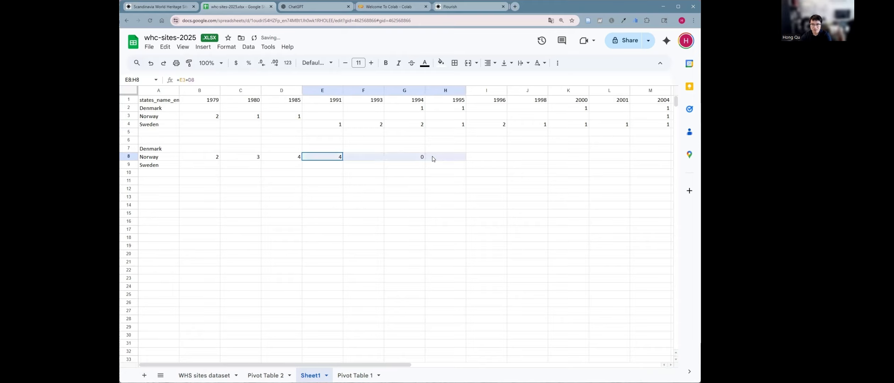
key(Delete)
Fill Norway's running-total formula from C8 across row 8 to the 2025 column in U8.
drag(249, 160, 535, 162)
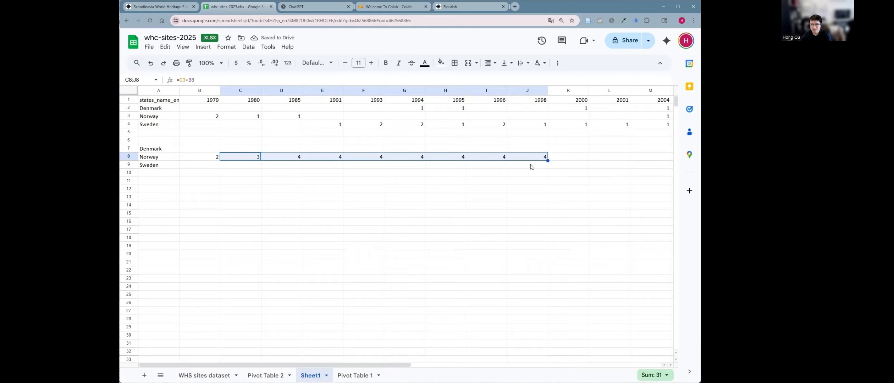
drag(547, 161, 497, 160)
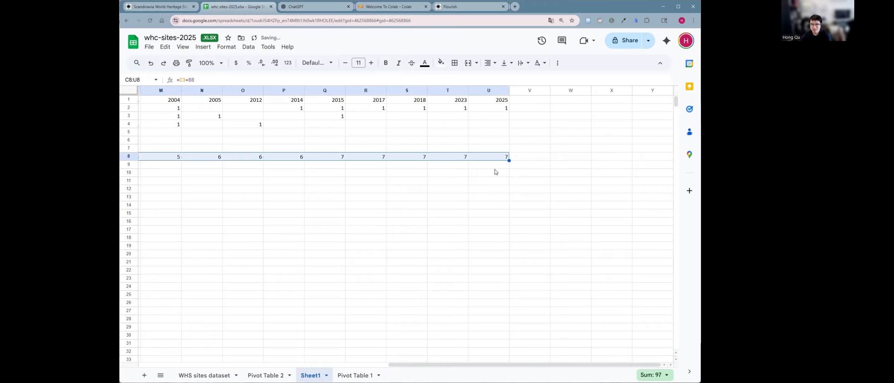
drag(429, 364, 178, 340)
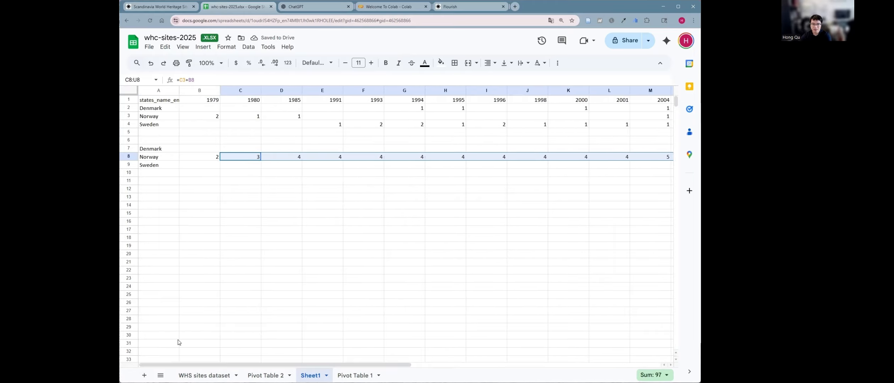
Fill Norway's starting and running-total formulas into the Denmark and Sweden rows 7 and 9 for all years through 2025.
click(209, 157)
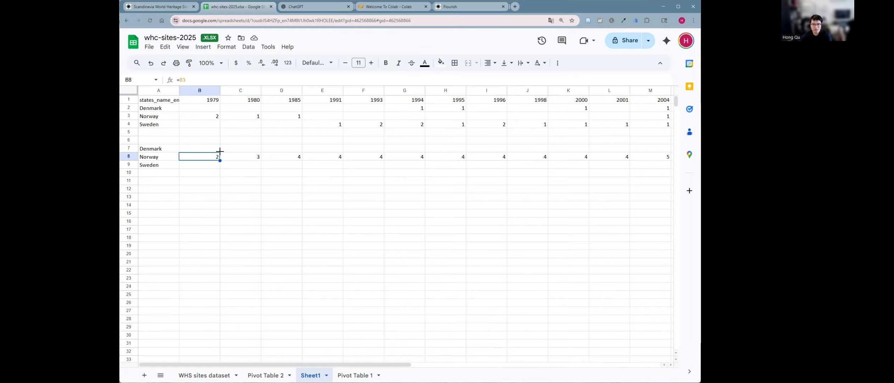
mouse_move(220, 152)
mouse_down()
mouse_move(219, 166)
mouse_move(230, 152)
mouse_move(593, 152)
mouse_move(215, 152)
mouse_up()
click(215, 150)
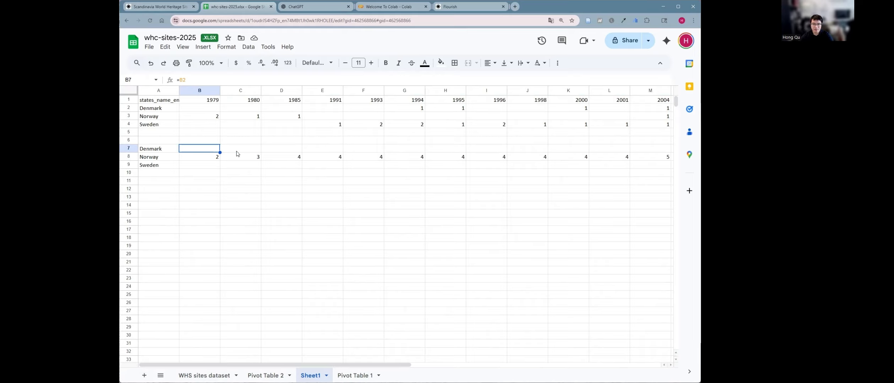
click(259, 159)
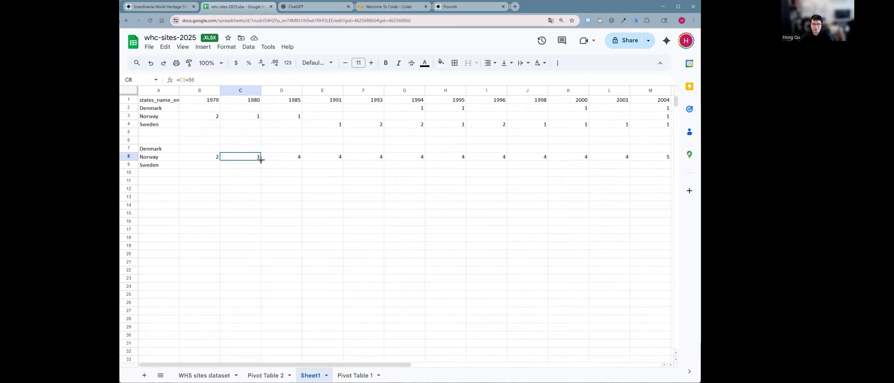
drag(217, 158, 509, 166)
click(505, 197)
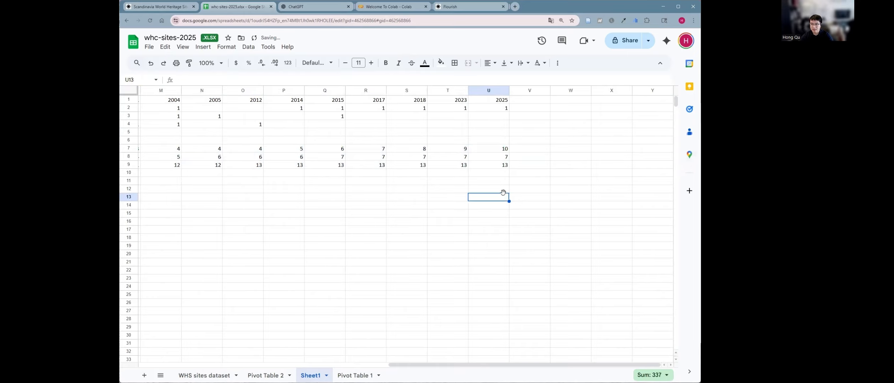
Copy the complete cumulative table for the three countries in A7:U9.
drag(425, 368, 149, 369)
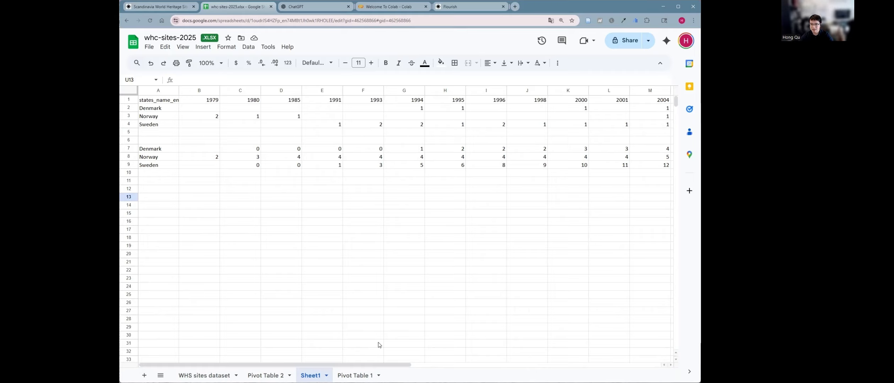
drag(381, 365, 561, 367)
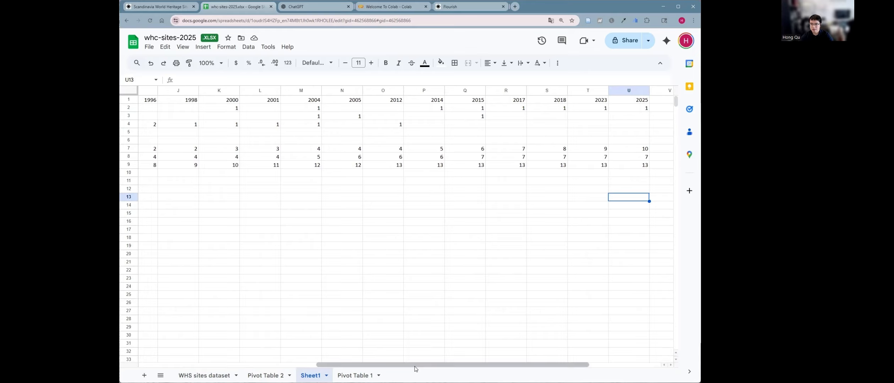
drag(416, 366, 473, 366)
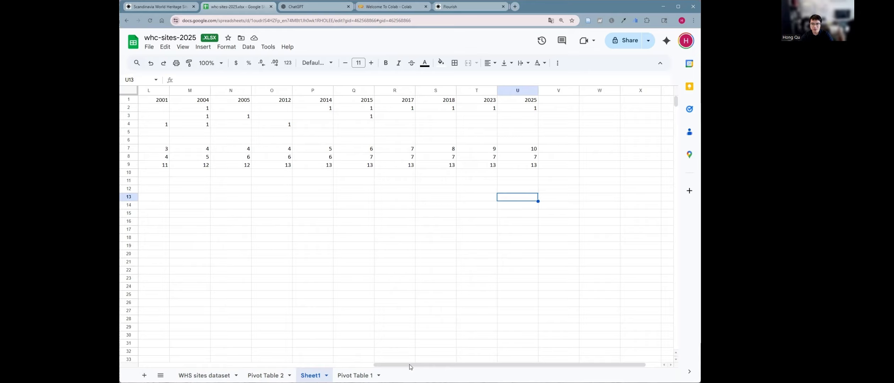
drag(398, 367, 345, 367)
drag(610, 165, 141, 148)
key(ctrl+c)
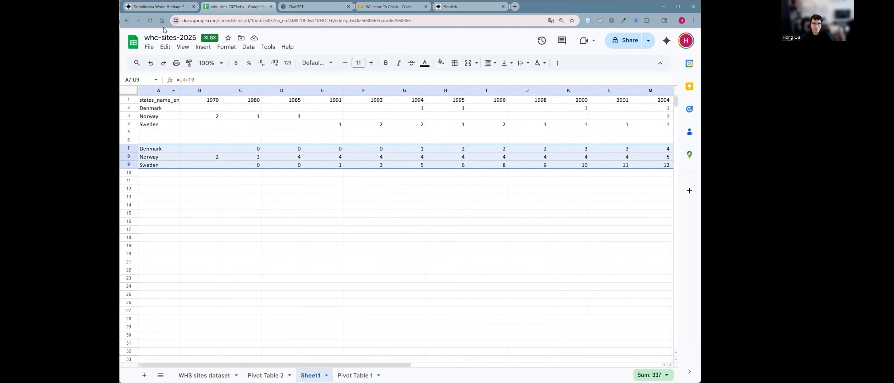
Switch between the Flourish chart's data table and the Google Sheets cumulative table to compare the latest country totals.
click(152, 6)
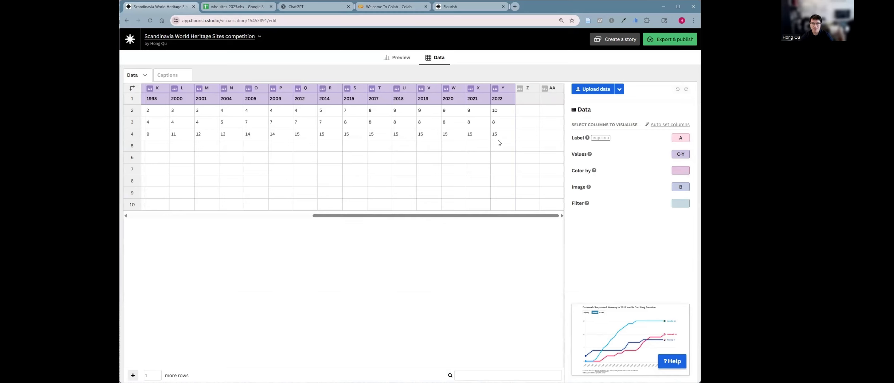
click(217, 8)
drag(369, 365, 571, 365)
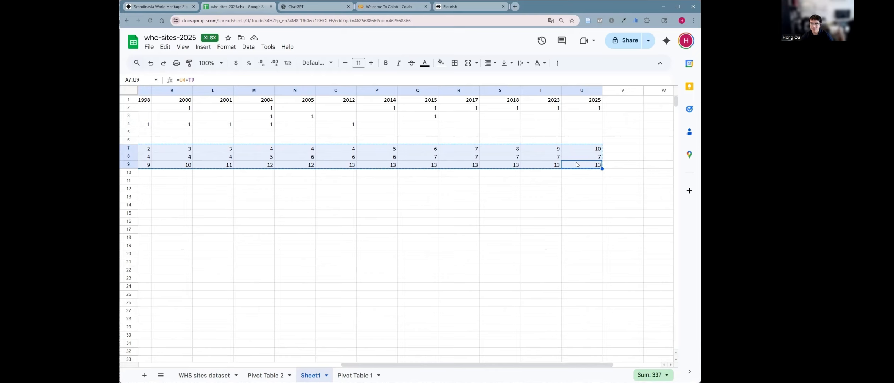
click(162, 8)
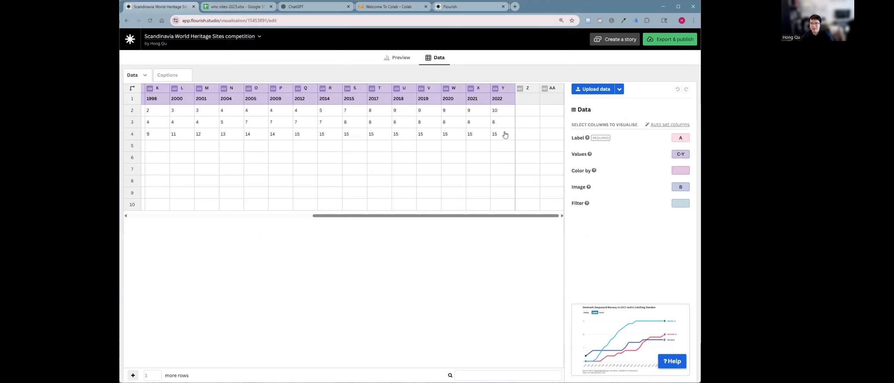
click(224, 8)
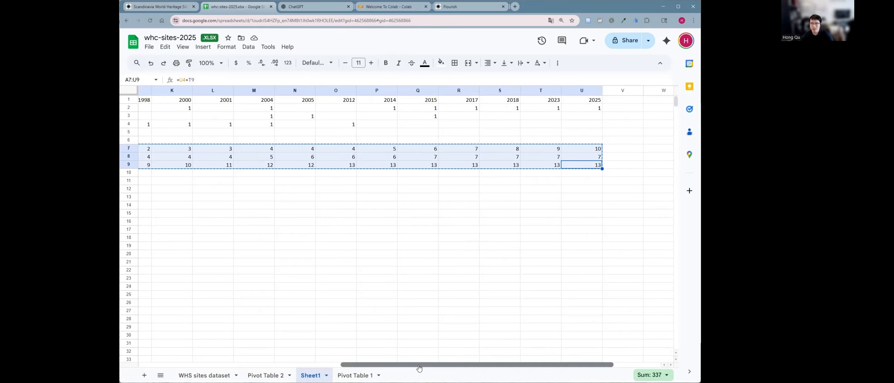
mouse_move(420, 366)
mouse_down()
mouse_move(172, 370)
mouse_move(412, 370)
mouse_up()
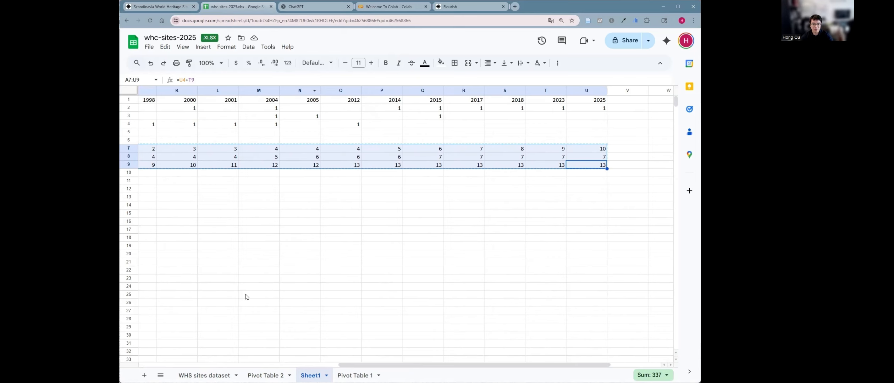
Download the WHS sites dataset sheet as a comma-separated values (.csv) file.
click(204, 375)
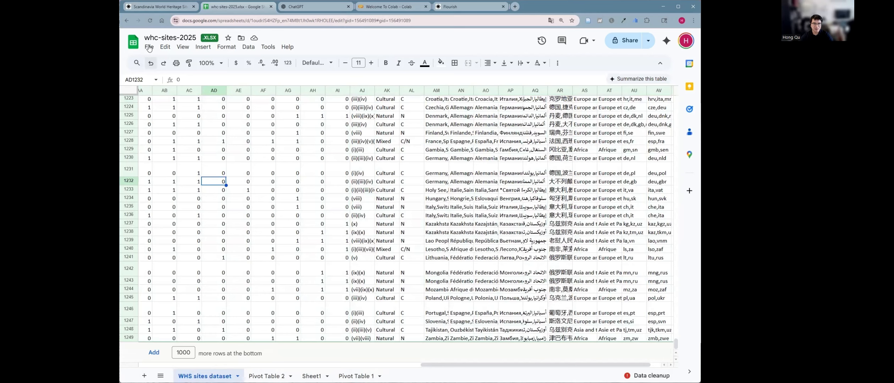
click(149, 48)
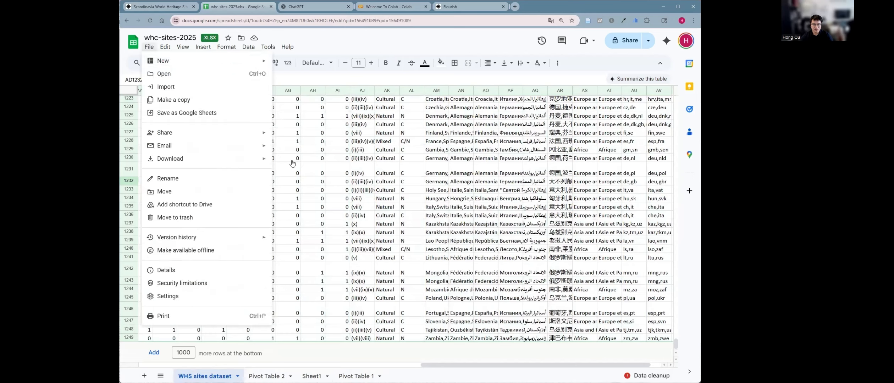
mouse_move(248, 159)
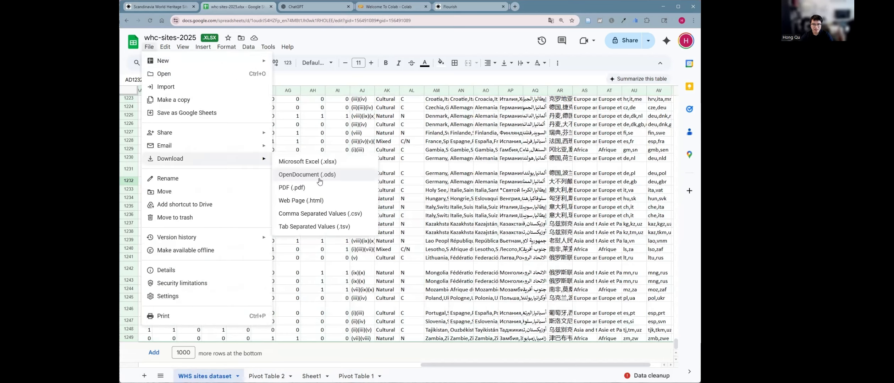
click(320, 215)
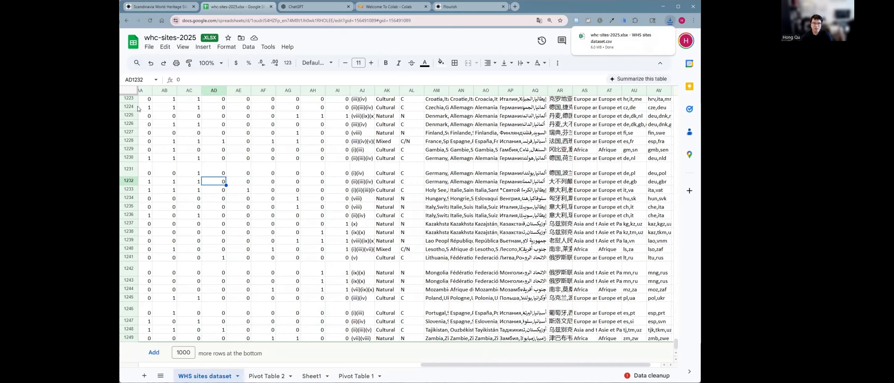
Switch to Tableau, connect to the text file "whc-sites-2025.xlsx - WHS sites dataset.csv" in Downloads, and open Sheet 1.
key(alt+Tab)
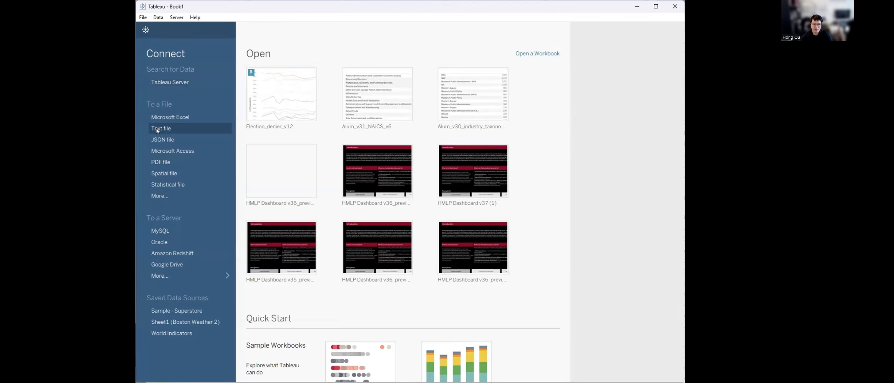
click(165, 130)
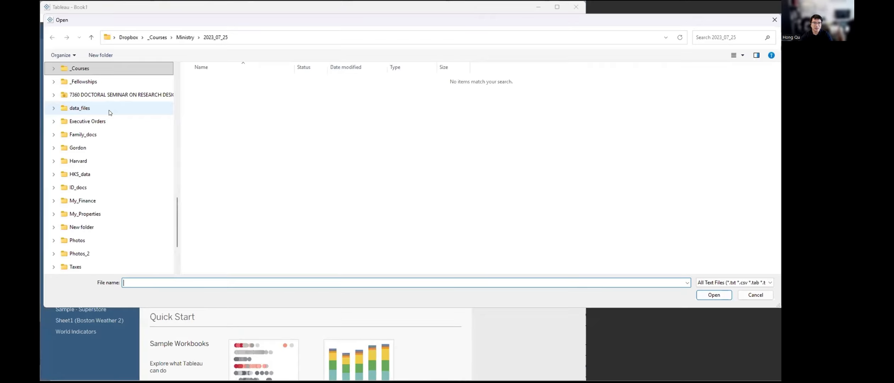
click(101, 150)
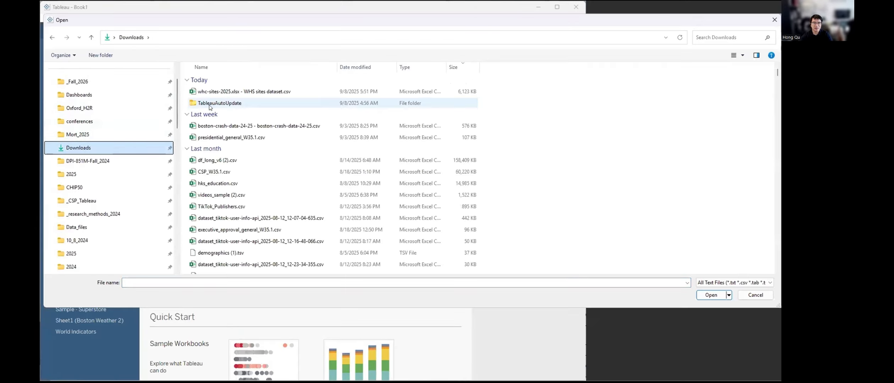
click(232, 93)
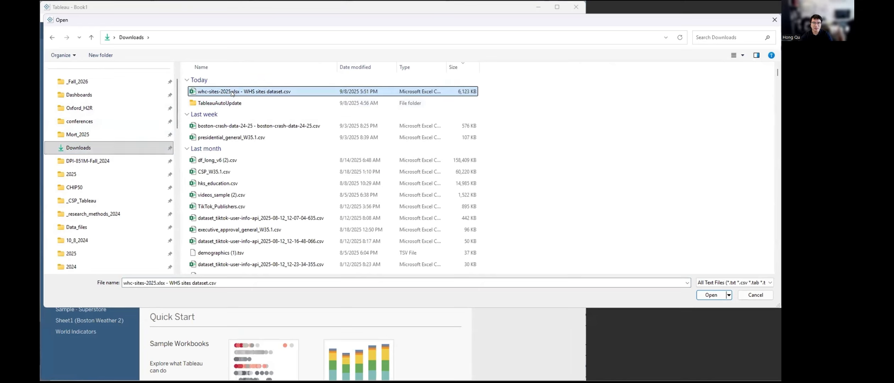
double_click(232, 93)
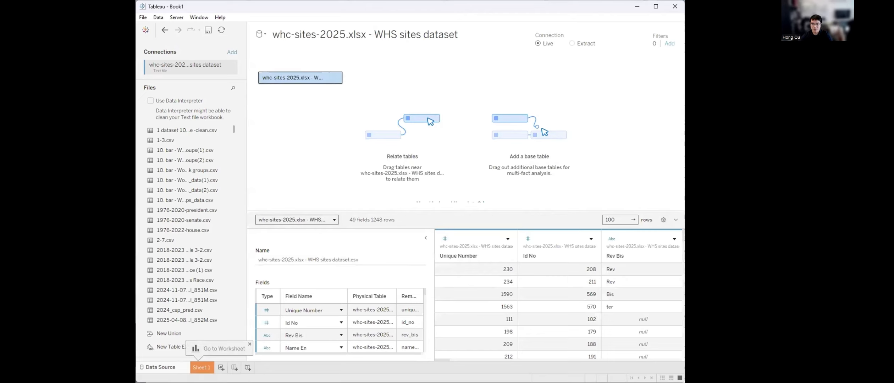
click(202, 367)
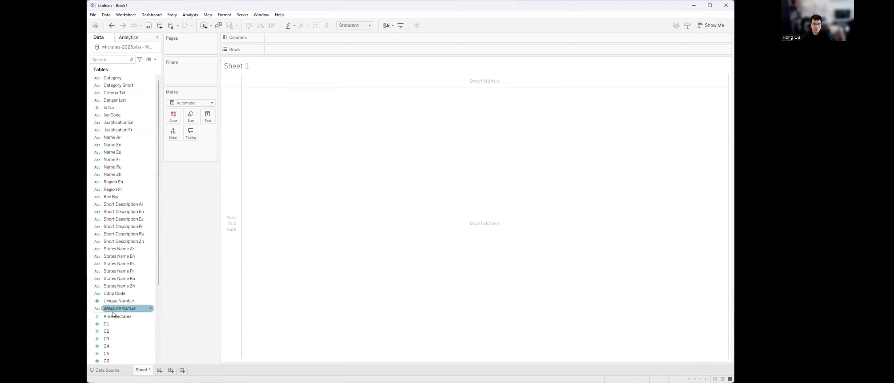
Look through the dataset's full list of dimensions and measures to find the fields for countries, dates and site identifiers.
scroll(123, 250, down, 5)
scroll(124, 249, up, 2)
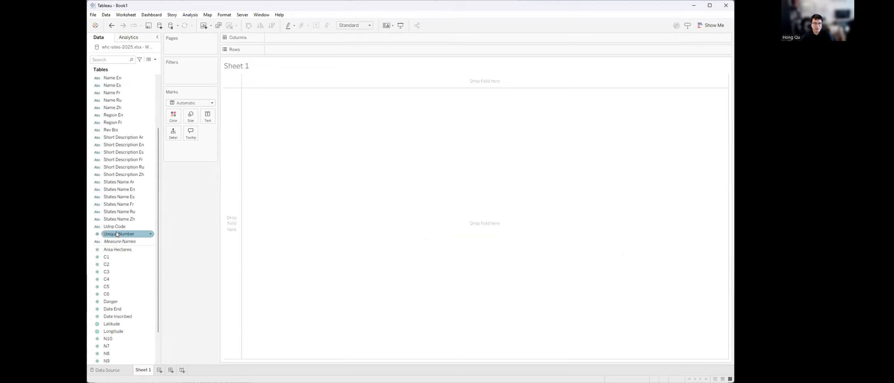
scroll(117, 236, up, 4)
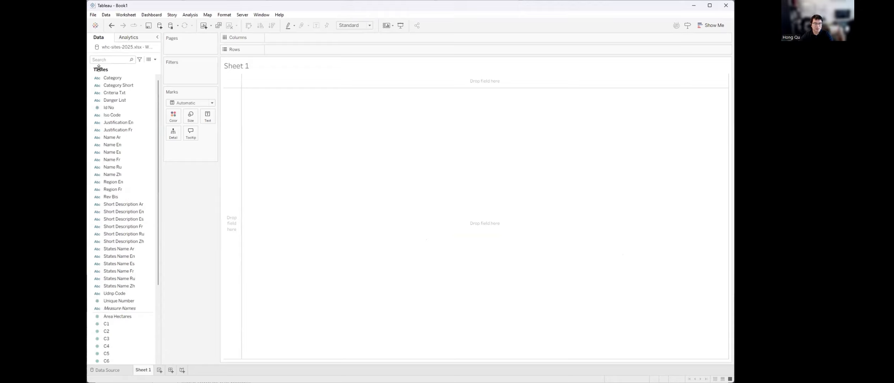
scroll(113, 209, down, 6)
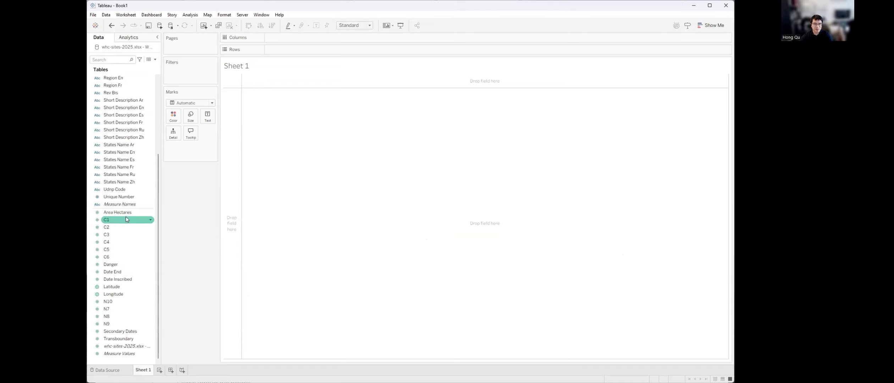
scroll(129, 231, up, 5)
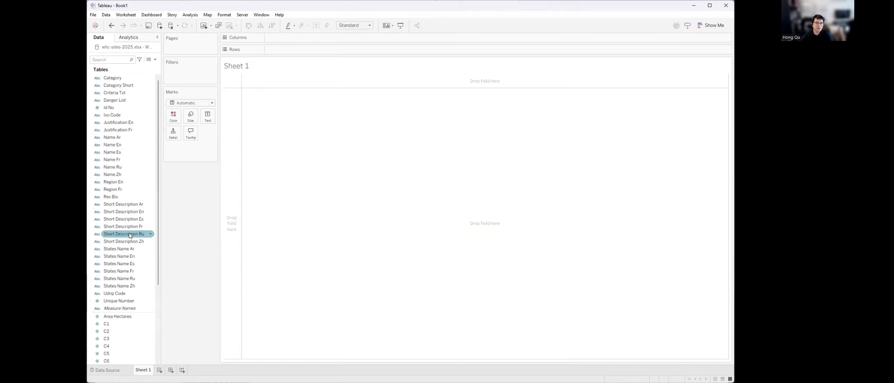
scroll(130, 231, down, 5)
scroll(126, 114, up, 2)
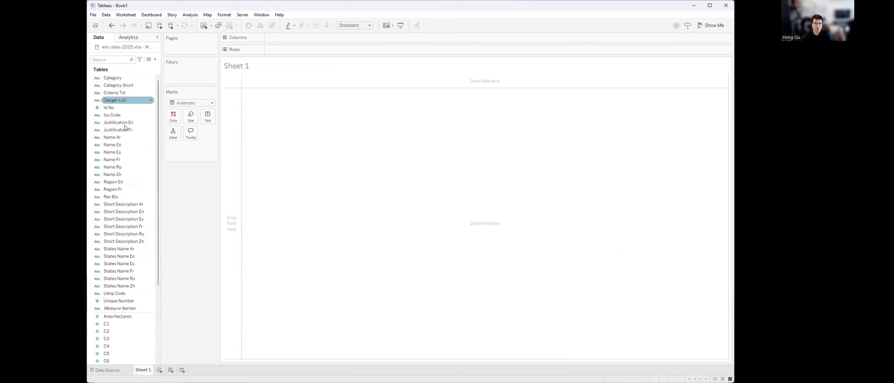
scroll(119, 204, down, 5)
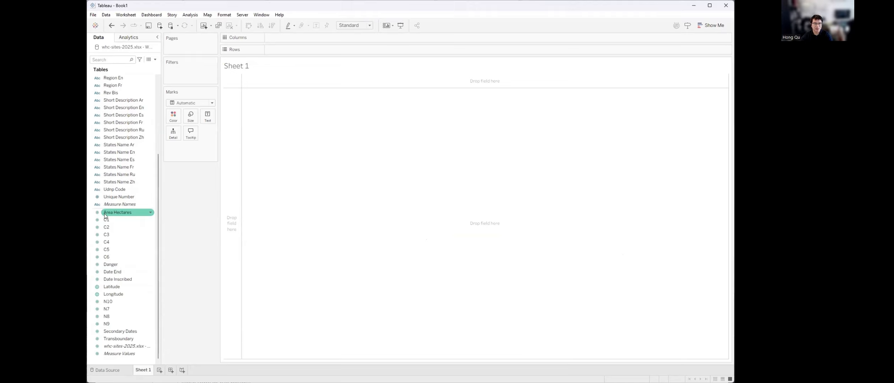
Change the data type of the Date Inscribed field to Date.
click(115, 282)
click(97, 279)
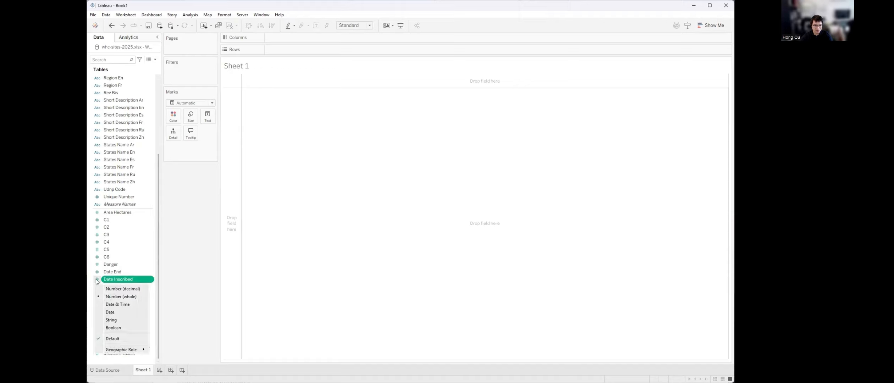
click(109, 312)
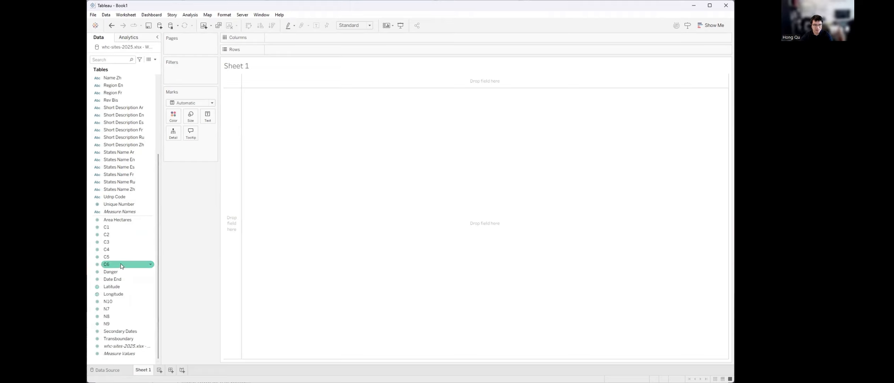
scroll(122, 248, up, 5)
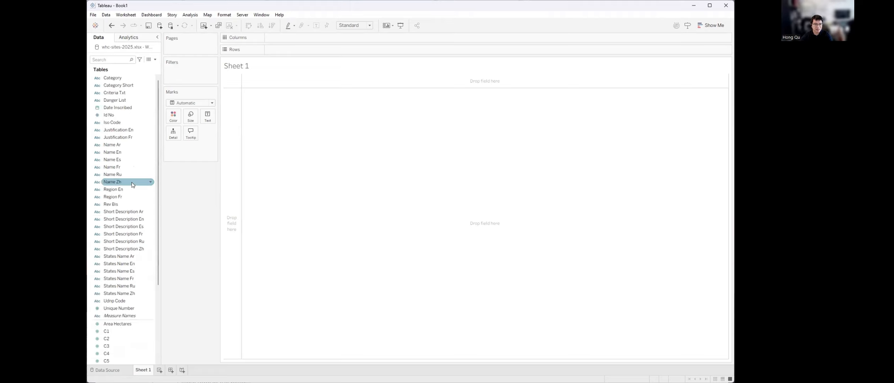
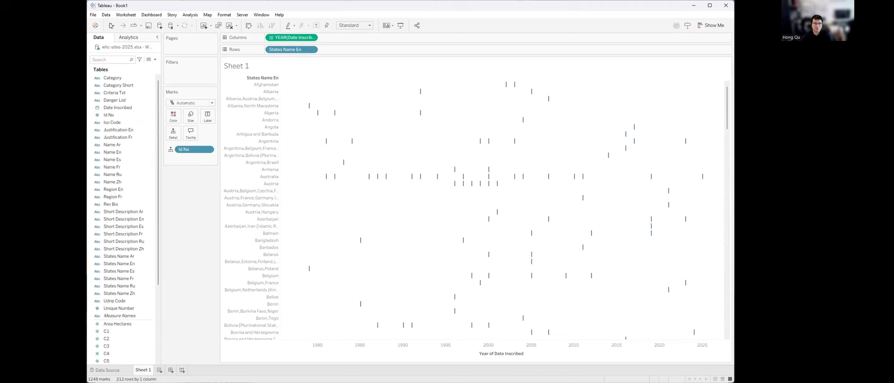
Undo adding Id No to the marks and change the Id No field's data type to String.
click(111, 25)
right_click(121, 116)
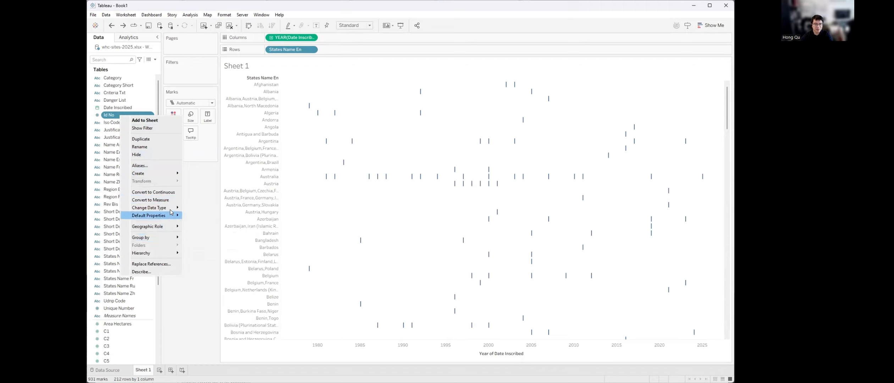
mouse_move(171, 210)
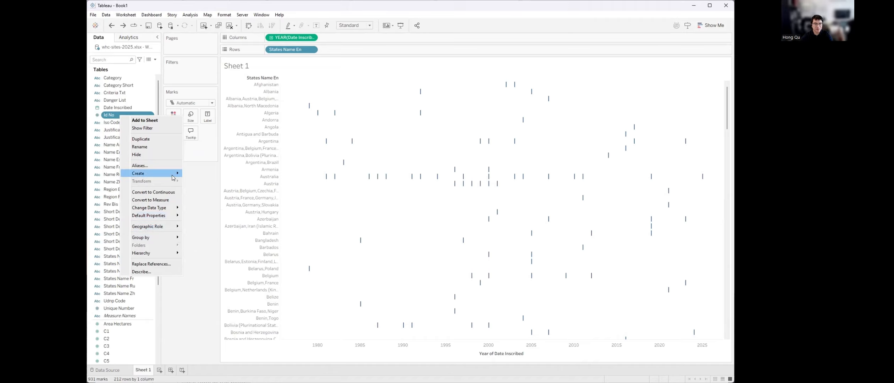
mouse_move(173, 176)
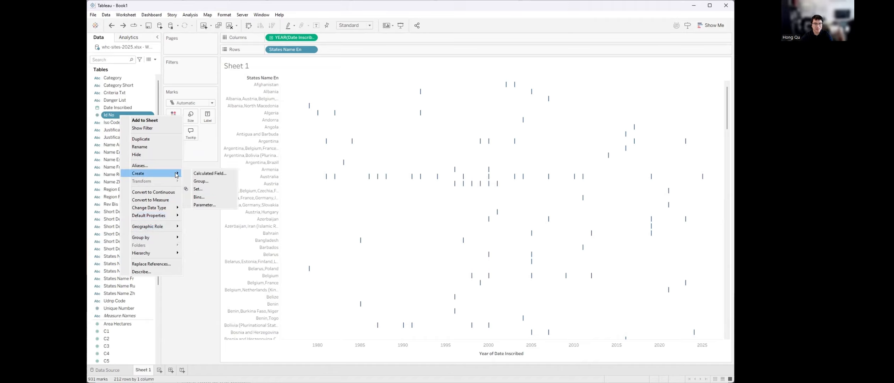
click(111, 116)
click(95, 118)
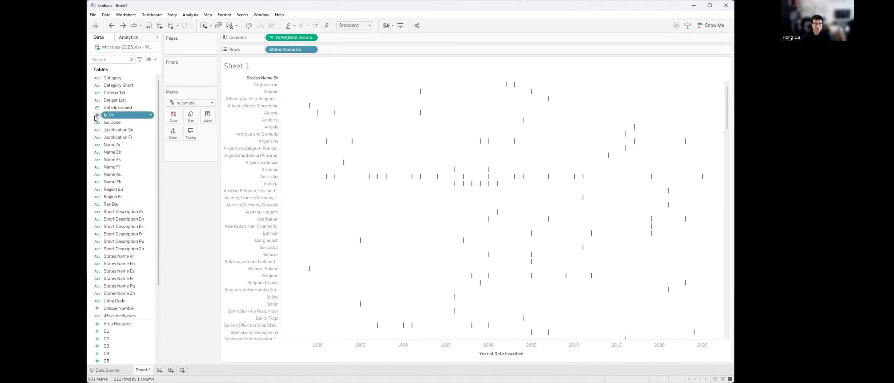
click(96, 117)
click(117, 156)
Add Id No to the marks as a label and aggregate it as a Count.
drag(108, 118, 395, 160)
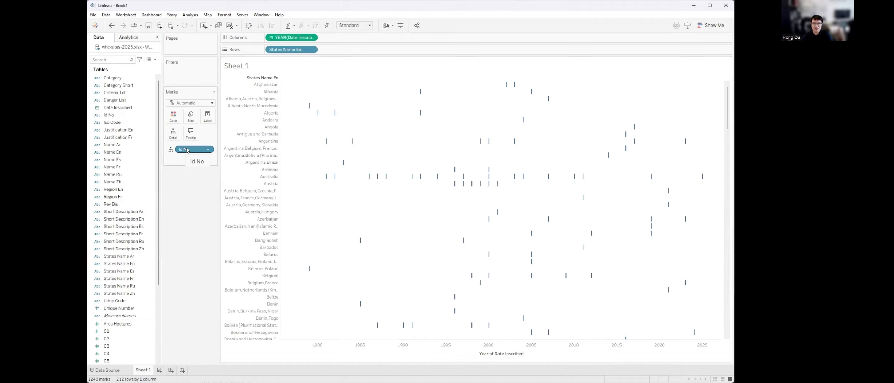
drag(209, 140, 208, 116)
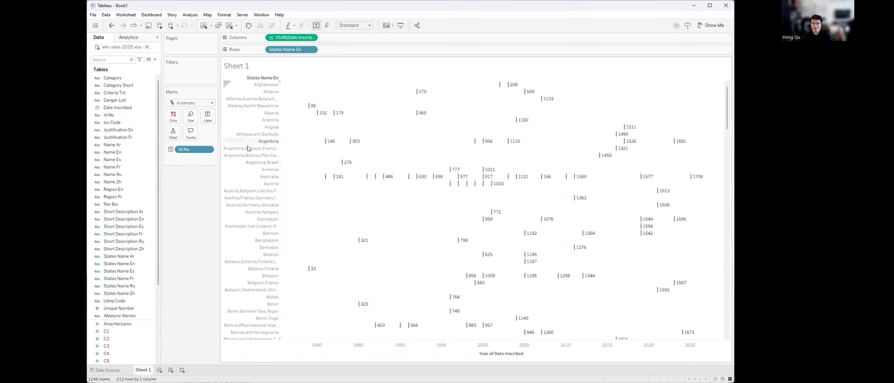
right_click(207, 148)
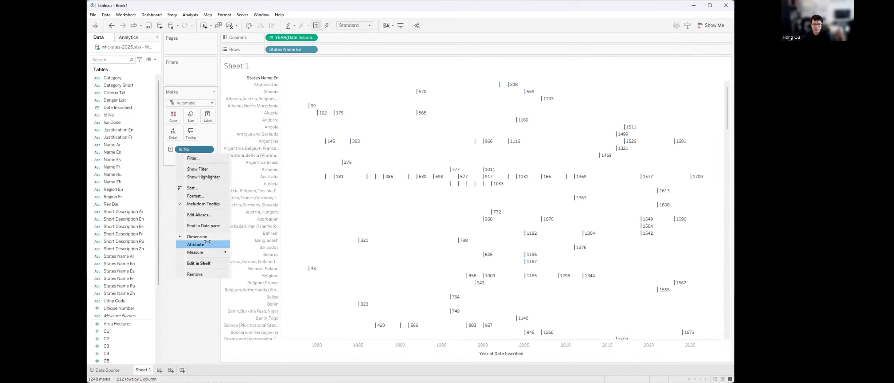
mouse_move(212, 251)
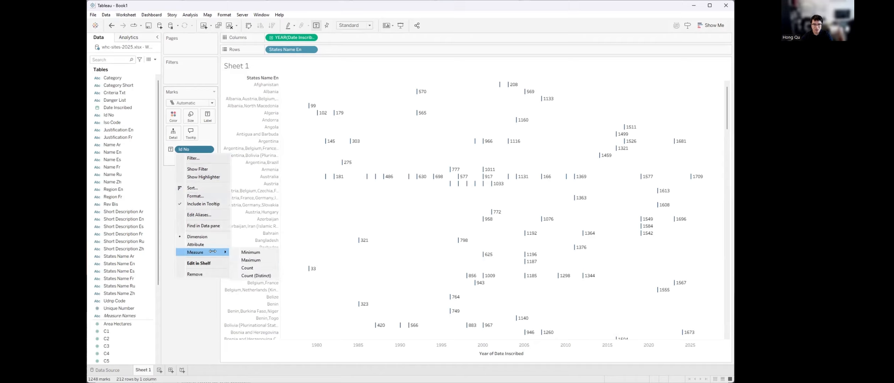
click(249, 268)
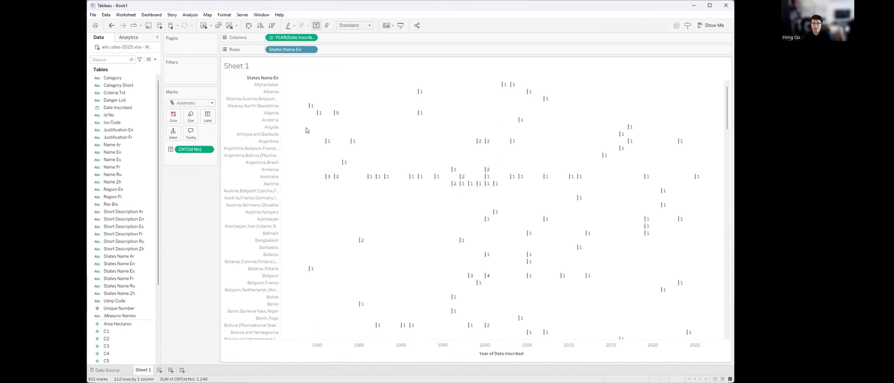
Apply the Running Total quick table calculation to the Id No count label.
click(208, 150)
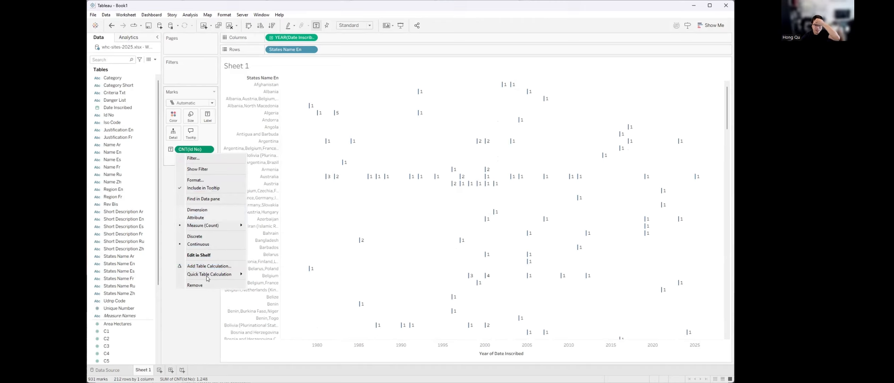
mouse_move(220, 274)
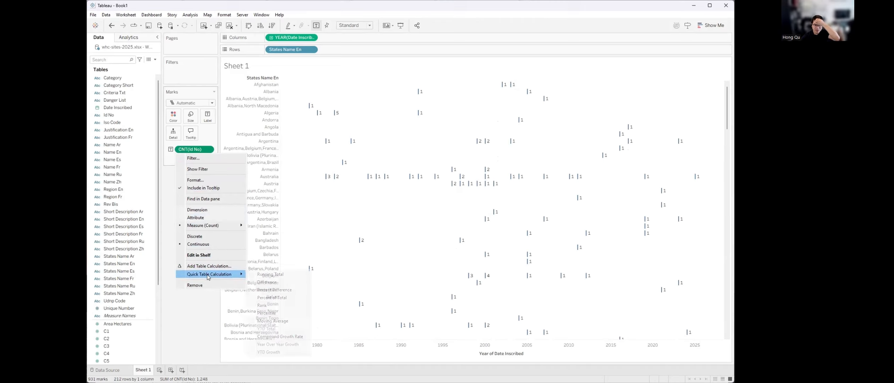
click(280, 274)
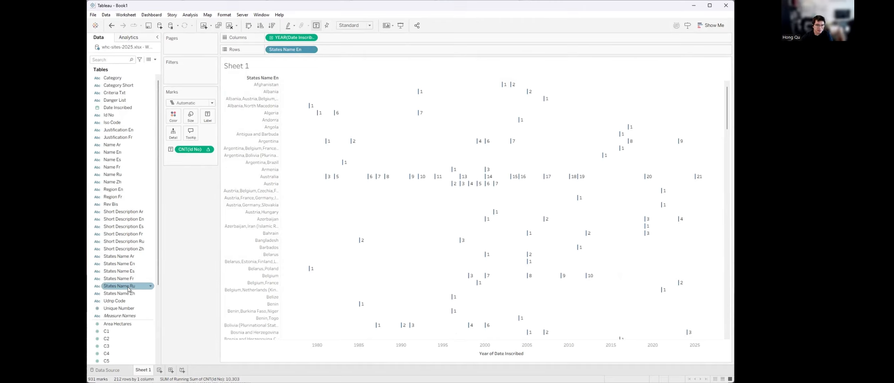
Filter the sheet by States Name En, clearing all preselected values and including Denmark.
click(132, 264)
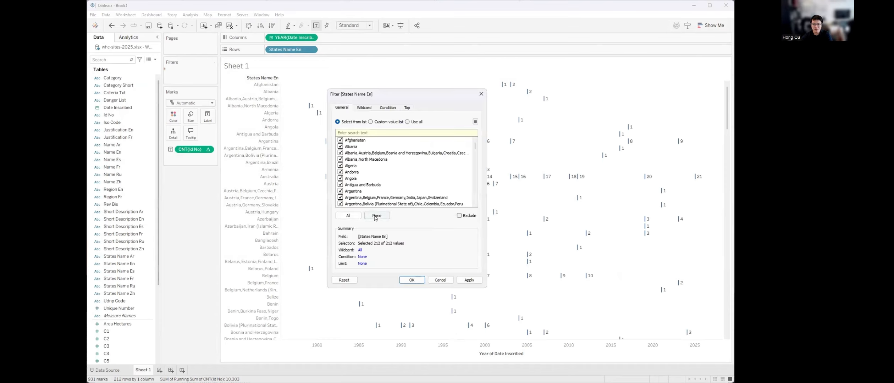
click(375, 215)
drag(476, 147, 477, 156)
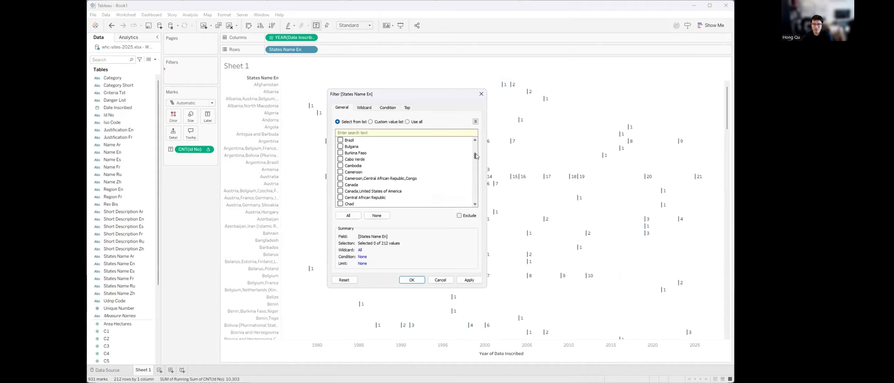
scroll(423, 177, down, 8)
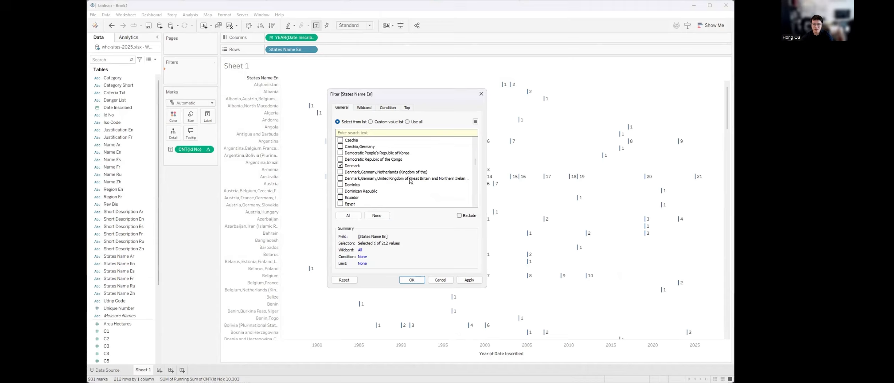
Include Norway and Sweden in the States Name En filter as well and apply it.
scroll(395, 182, down, 10)
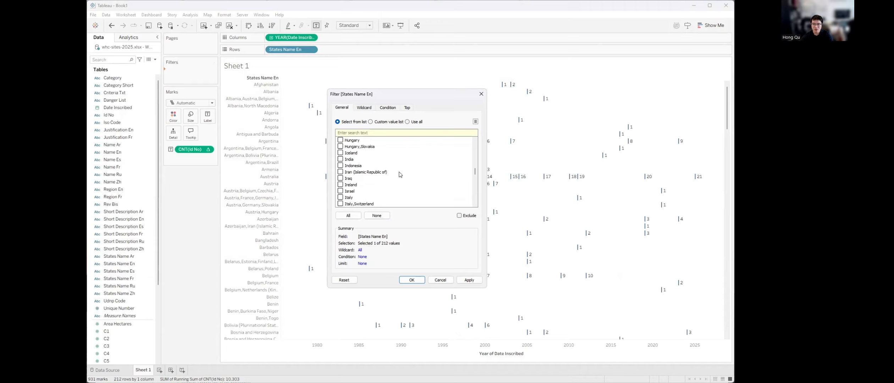
scroll(400, 174, down, 10)
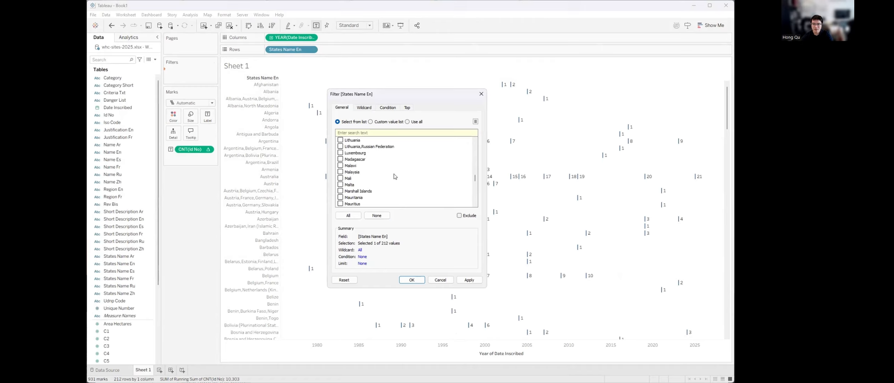
click(371, 132)
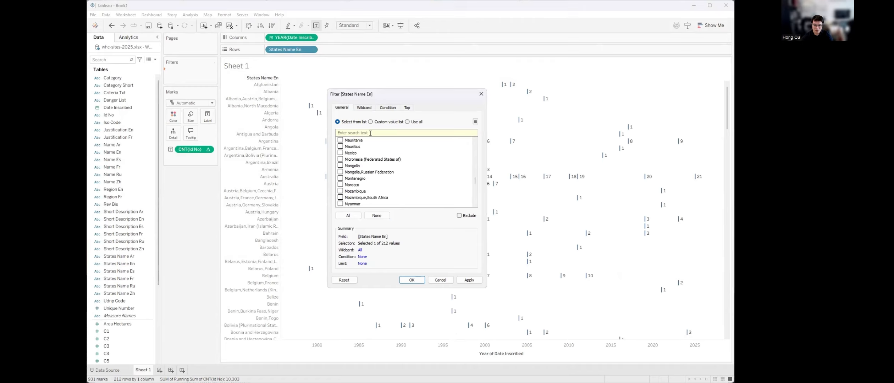
text(norw)
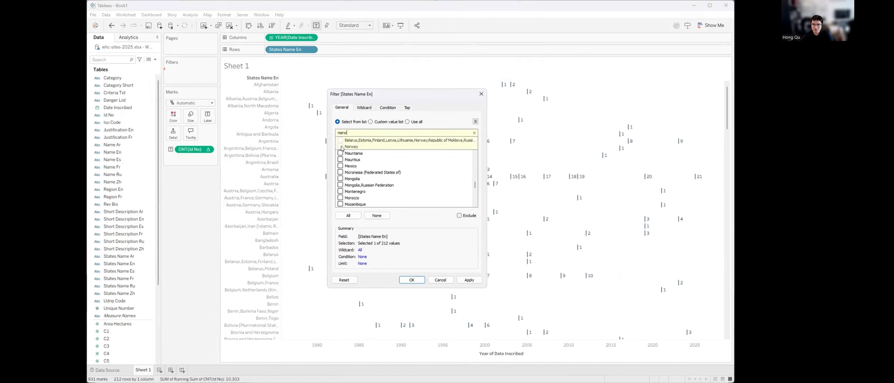
click(341, 146)
double_click(351, 134)
text(swe)
click(341, 153)
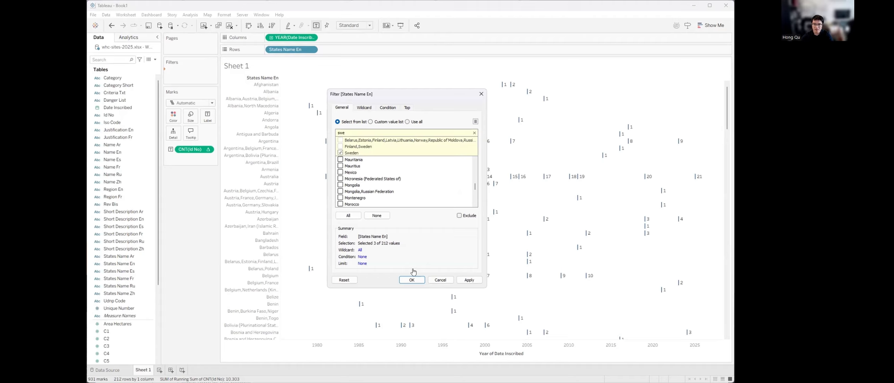
click(466, 282)
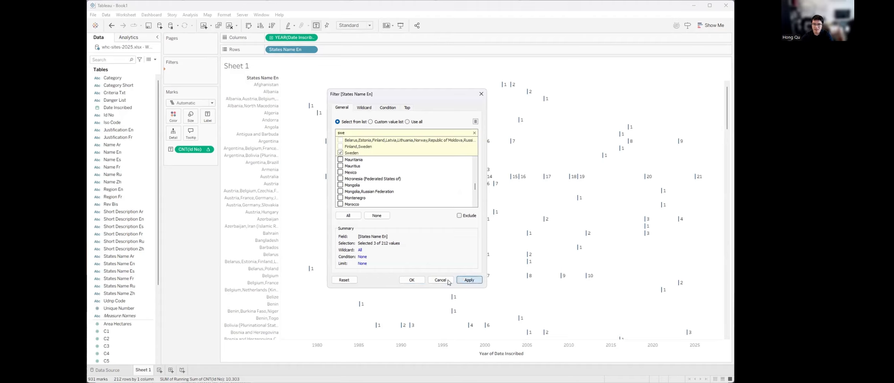
click(412, 280)
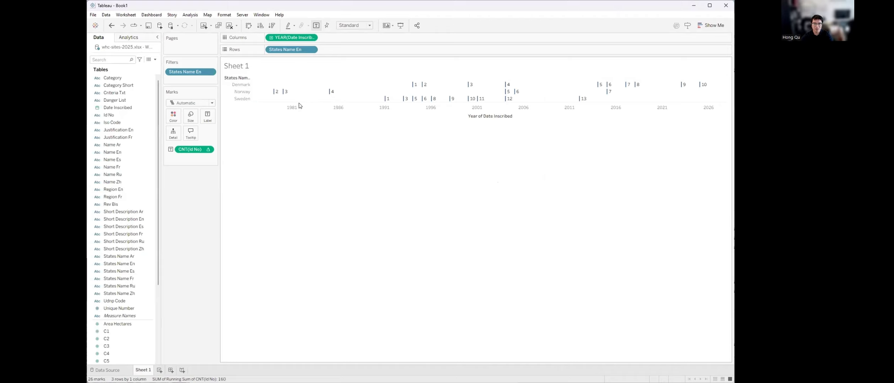
Copy the worksheet as a crosstab.
click(127, 14)
mouse_move(141, 34)
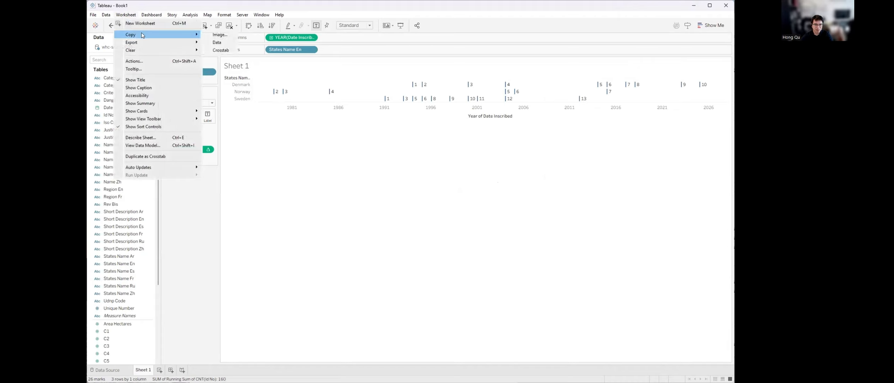
click(220, 51)
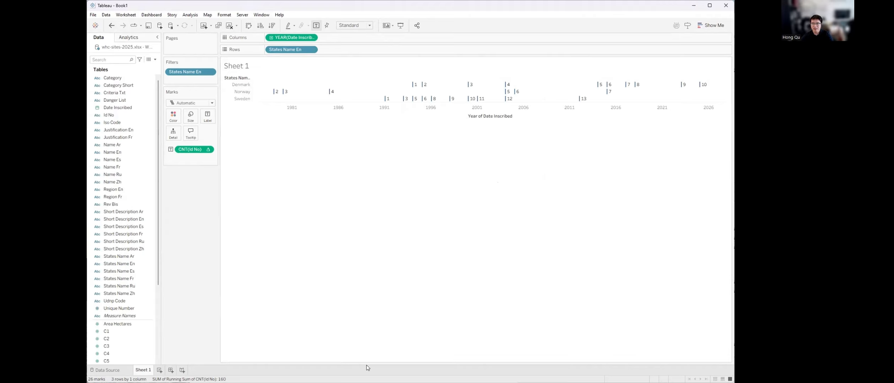
Change the Id No running total label from a continuous to a discrete field.
click(209, 149)
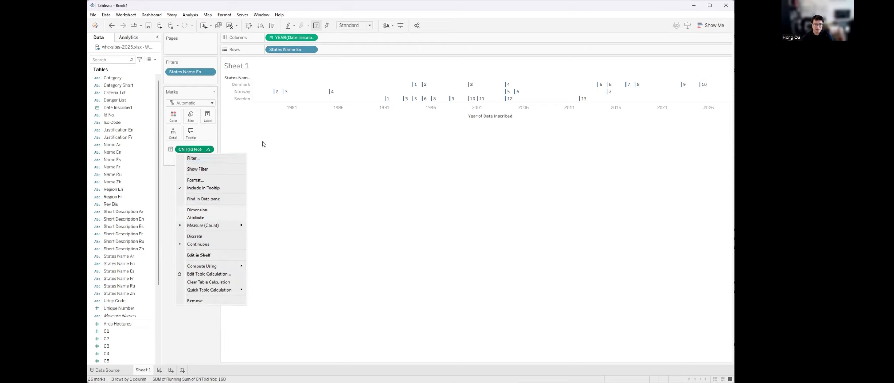
click(209, 149)
click(208, 150)
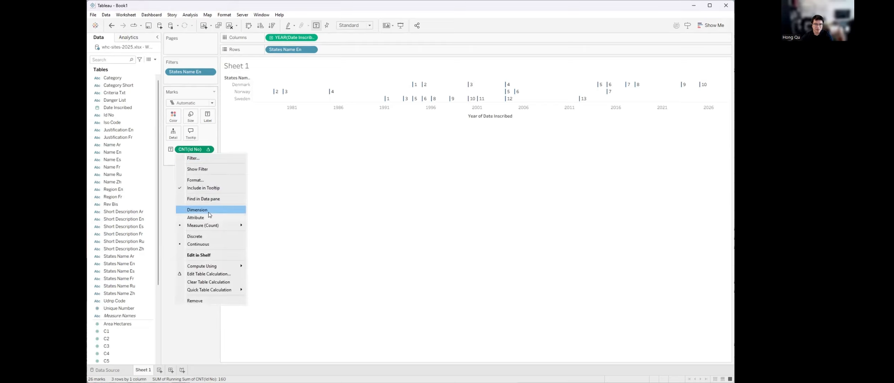
click(209, 236)
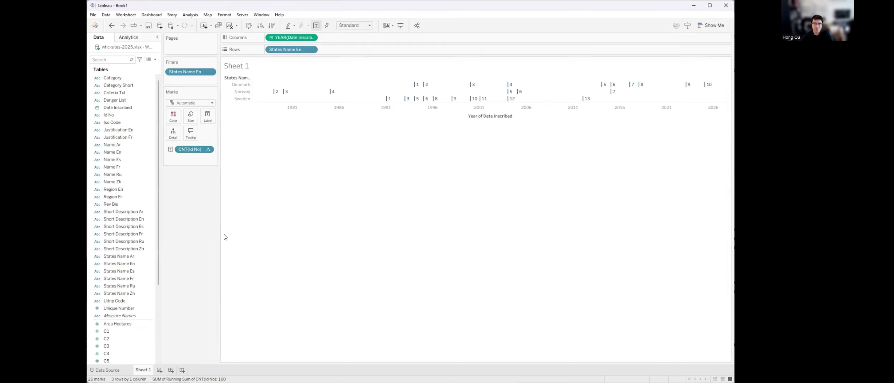
Try converting the view to a text table with Show Me and undo the change.
click(711, 25)
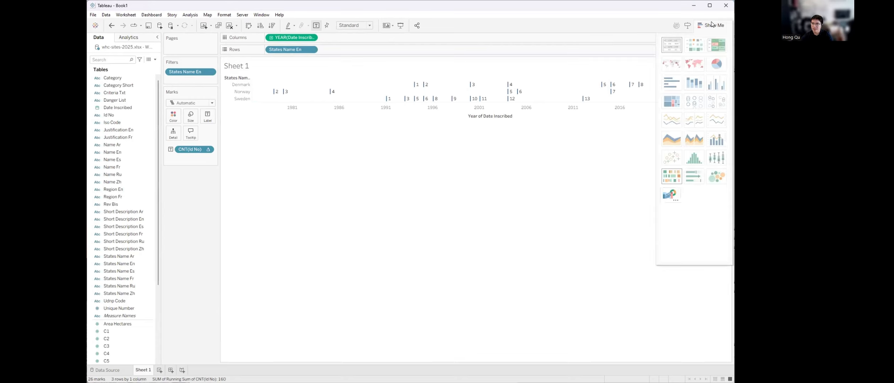
click(671, 46)
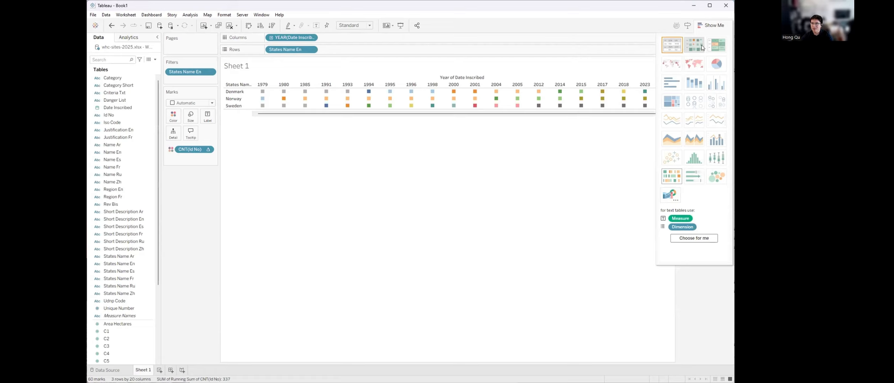
key(ctrl+z)
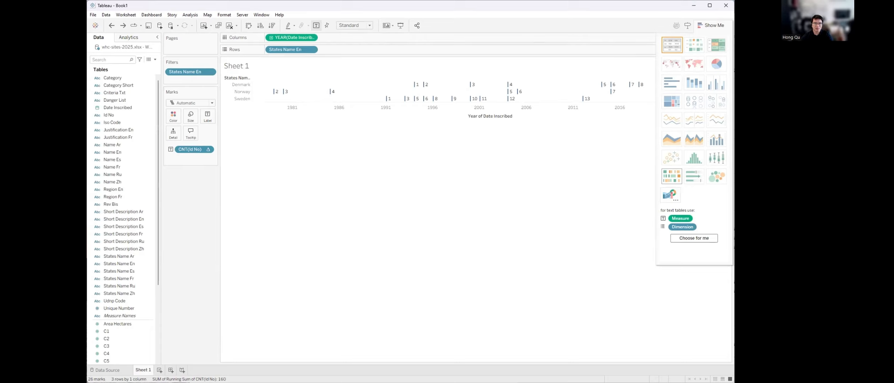
Export the worksheet as a crosstab to Excel.
click(126, 15)
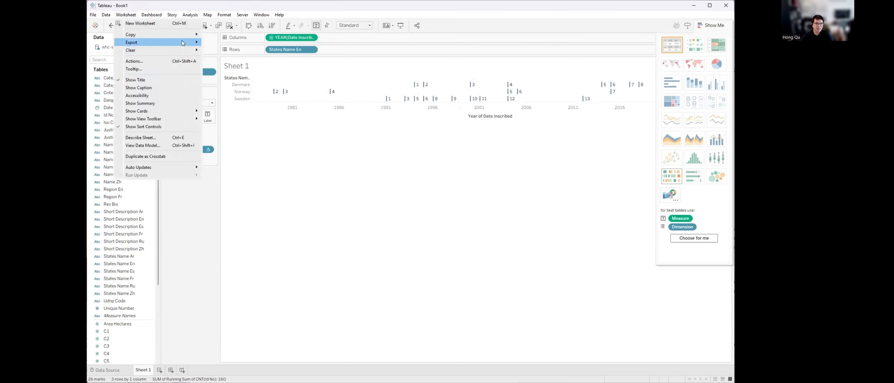
mouse_move(195, 42)
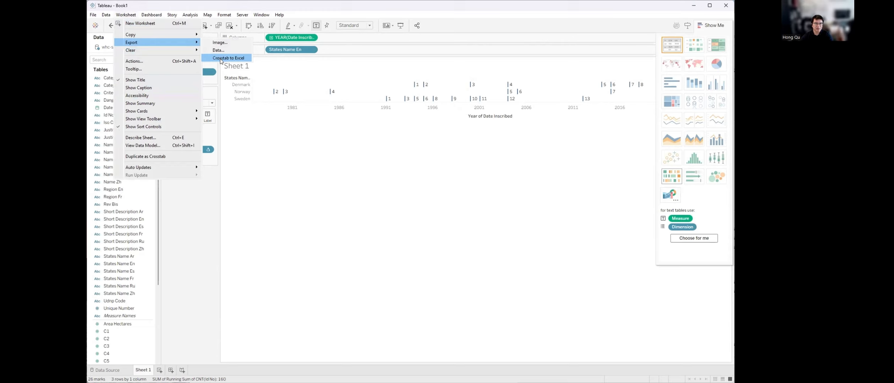
click(220, 58)
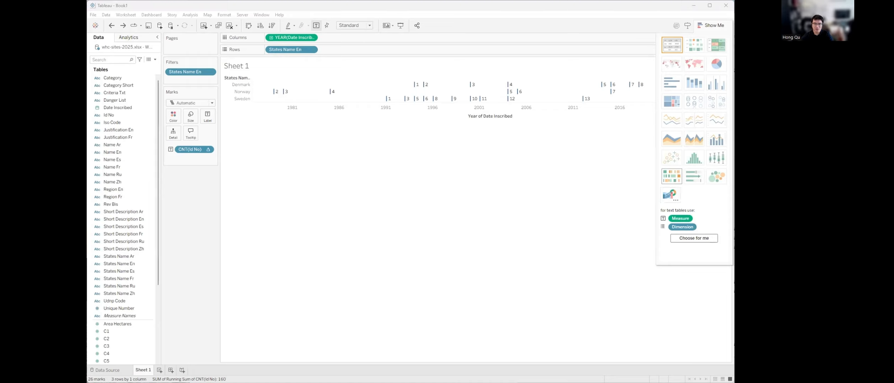
Copy the exported crosstab from Excel into the Flourish data sheet starting at cell A6 and compare it with the existing yearly counts.
click(46, 114)
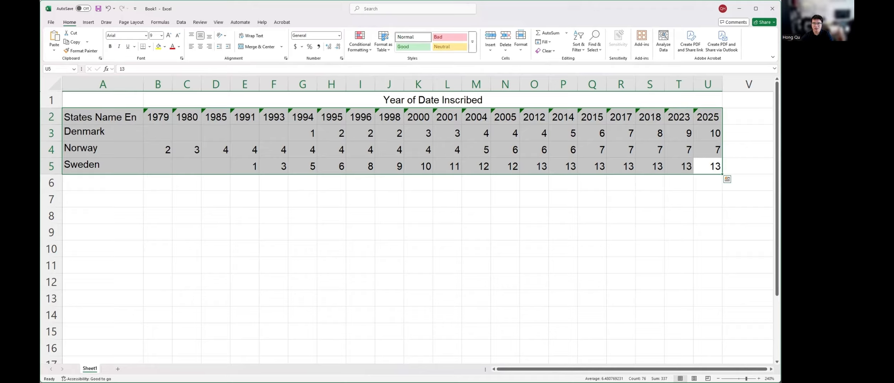
key(alt+Tab)
drag(335, 216, 149, 216)
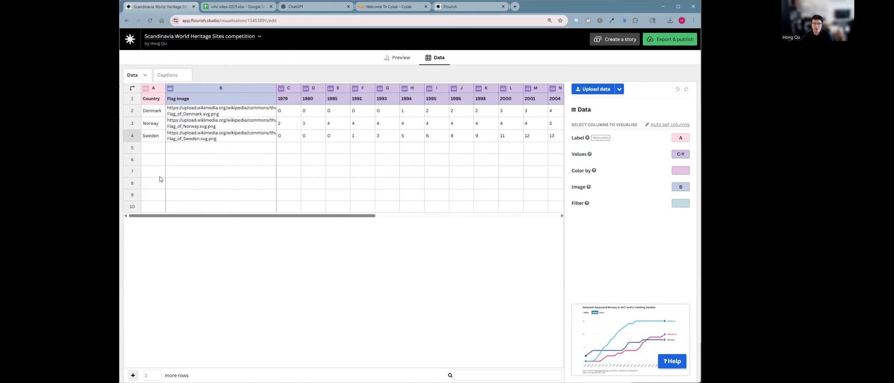
click(154, 161)
key(ctrl+v)
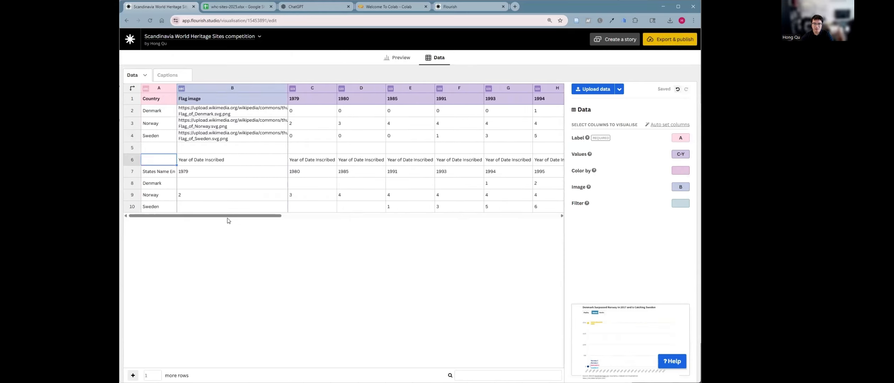
drag(230, 218, 516, 221)
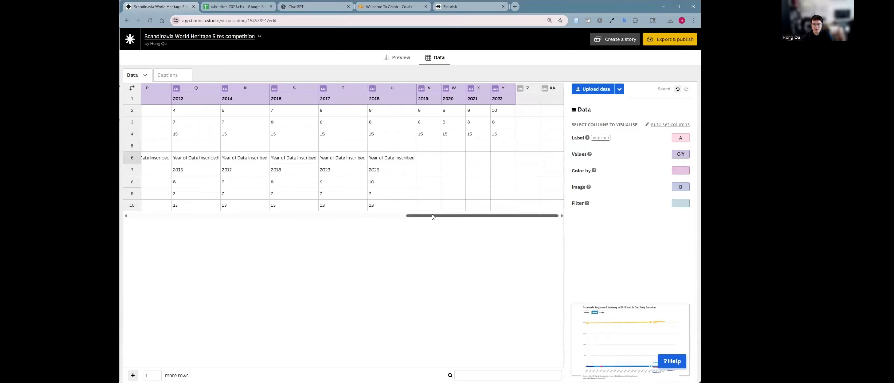
drag(432, 217, 397, 214)
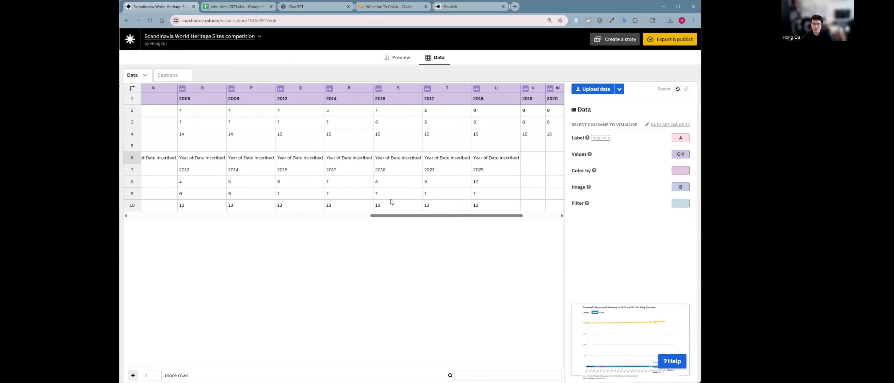
click(334, 146)
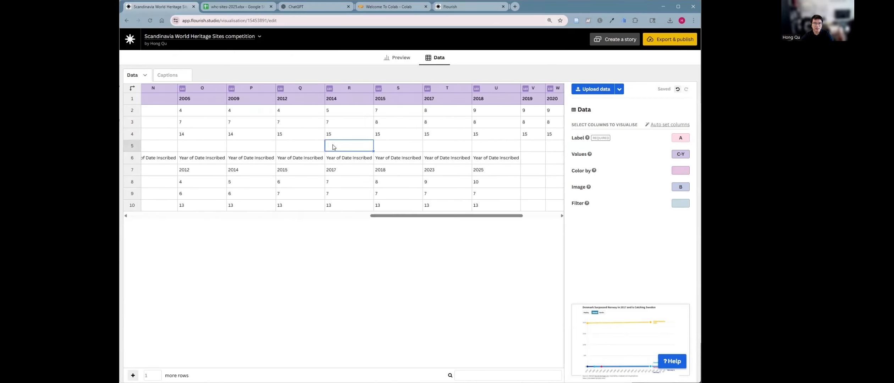
Switch to ChatGPT and attach the file "whc-sites-2025.xlsx - WHS sites dataset.csv" from Downloads to the chat.
click(302, 8)
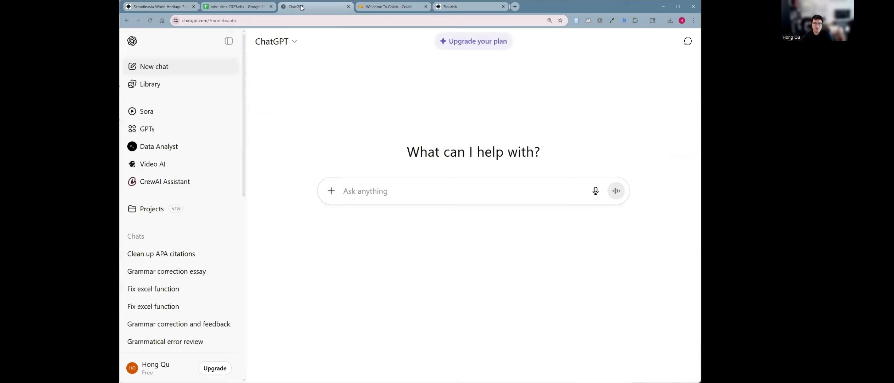
click(331, 191)
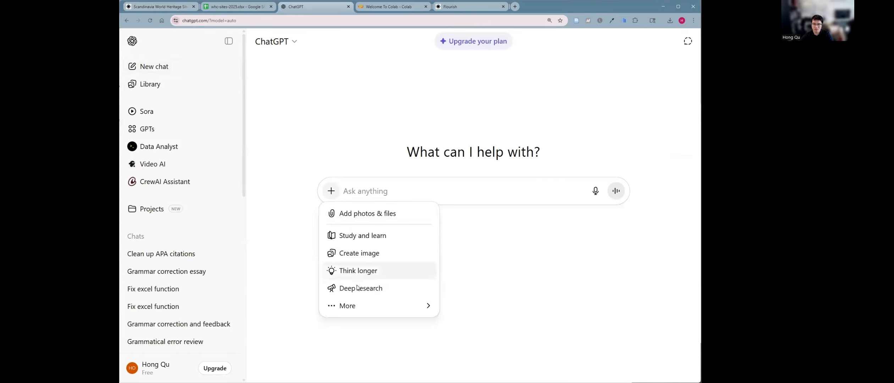
click(350, 213)
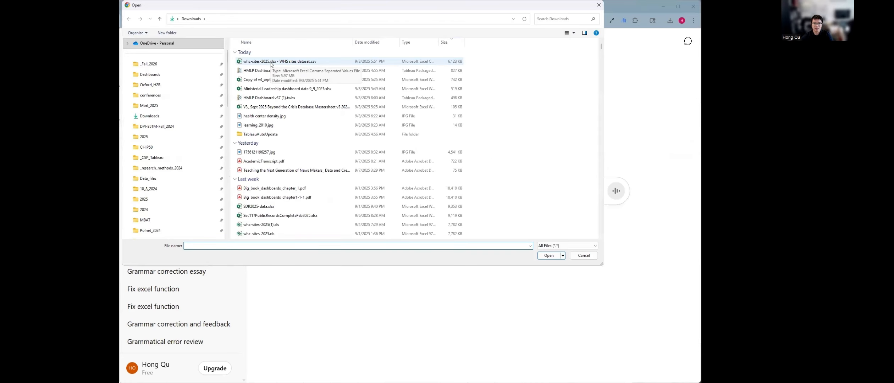
click(271, 63)
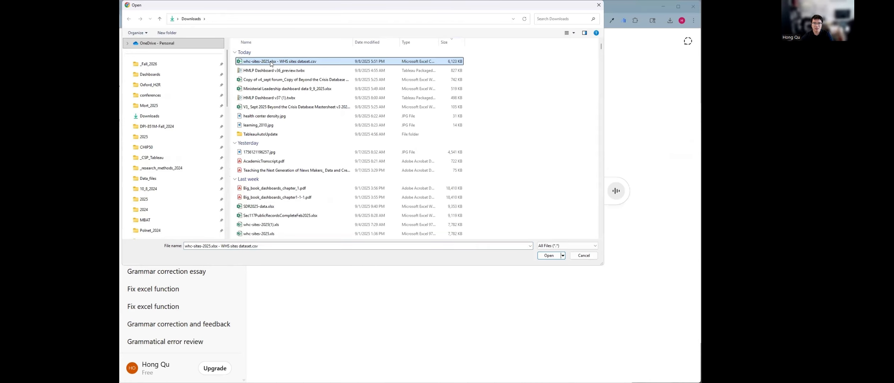
double_click(271, 61)
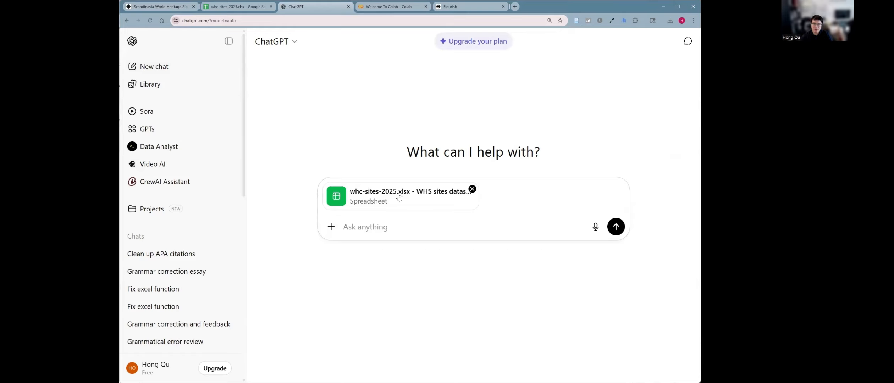
Ask for a table of the running total of the number of sites for Denmark, Norway and Sweden, and review the returned table.
click(229, 41)
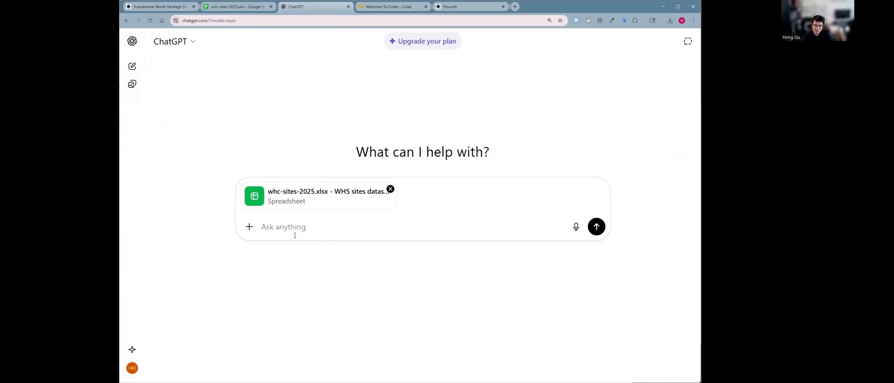
text(I want a table of)
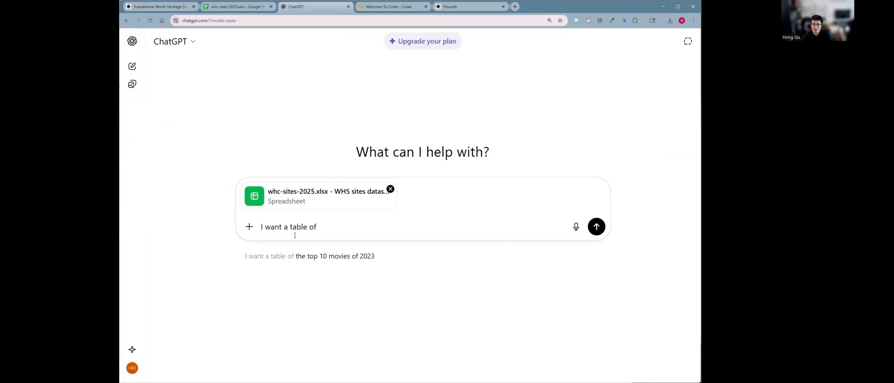
text( the r)
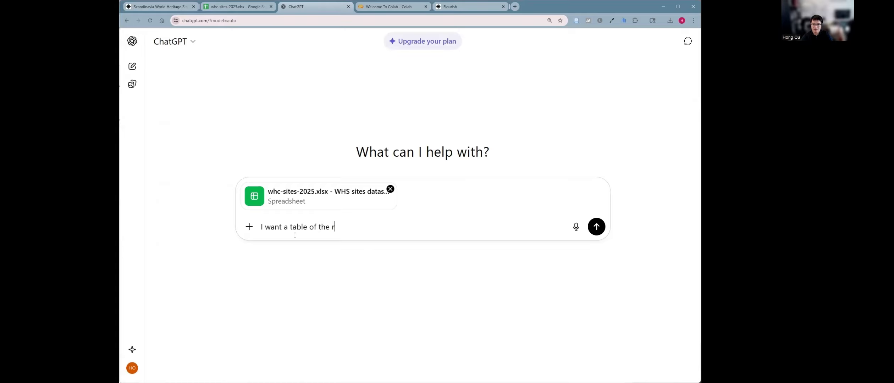
text(unning total of the number o)
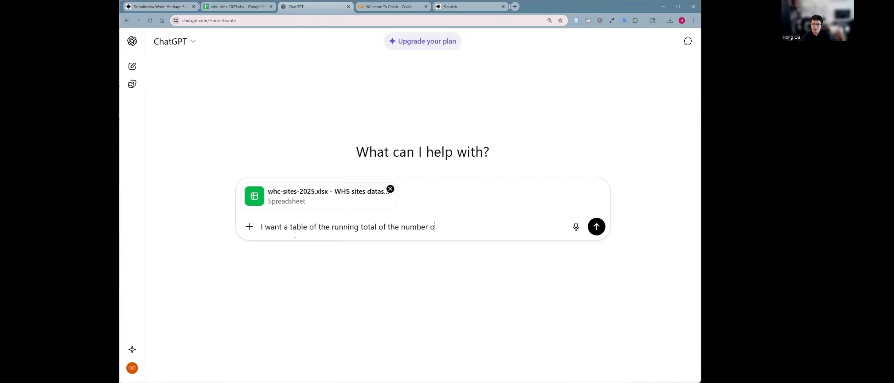
text(f sites for Denmark )
text( Now)
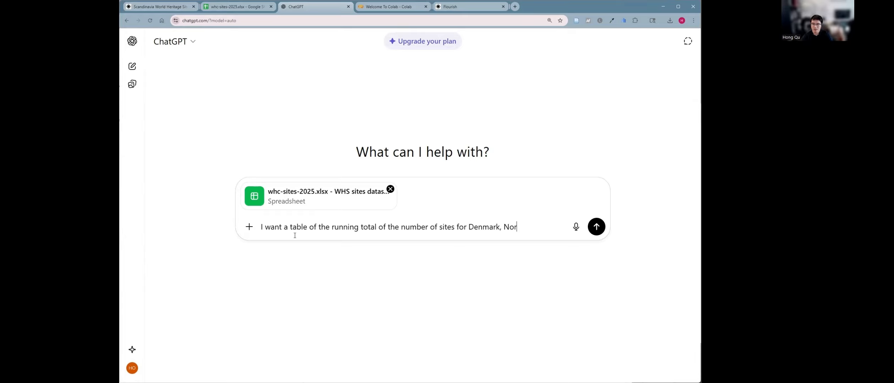
text(way and Sweden.)
key(Return)
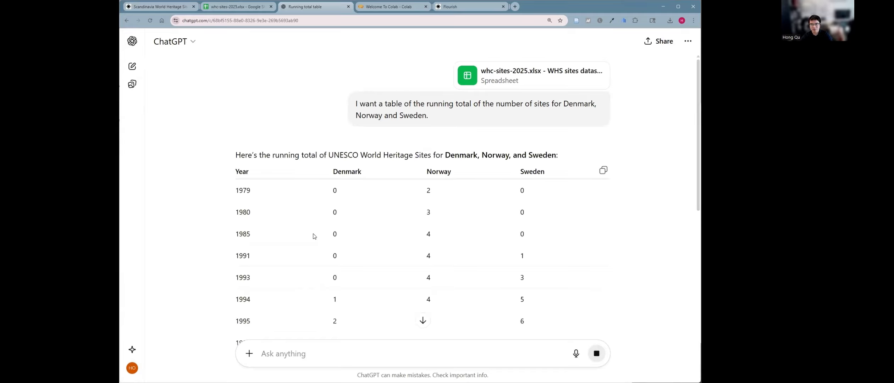
scroll(417, 246, down, 10)
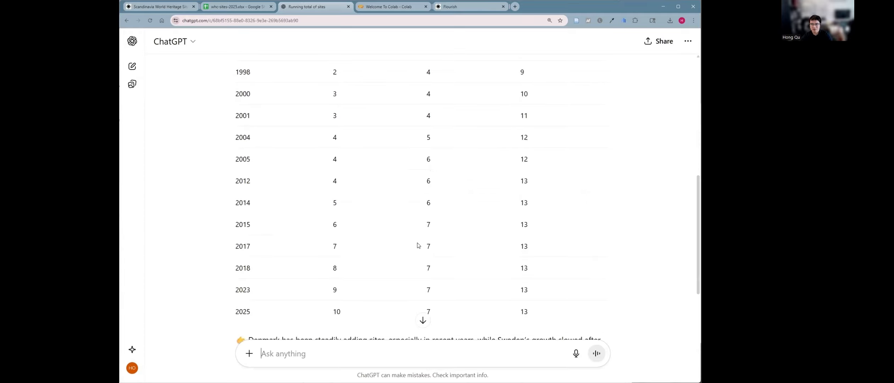
scroll(387, 185, up, 10)
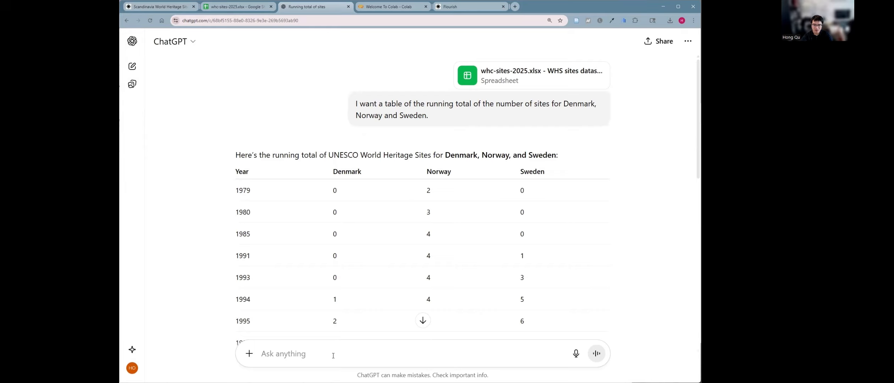
Ask ChatGPT to transpose the running total table and put the years in columns.
text(please trs)
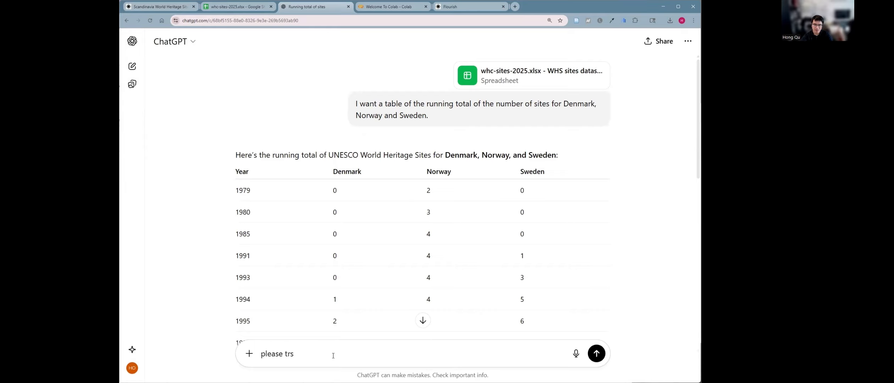
key(BackSpace)
text(anspose this and put the years in)
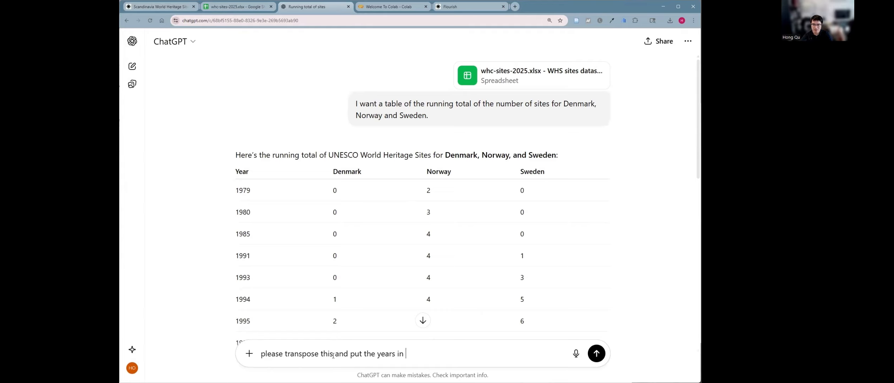
text( columns)
key(Return)
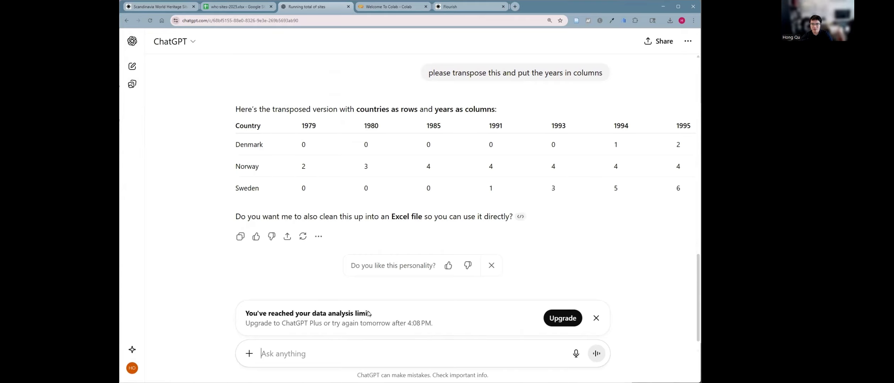
Answer "yes" to the offer of an Excel file and again to the offer of a copy-paste friendly format.
text(yes)
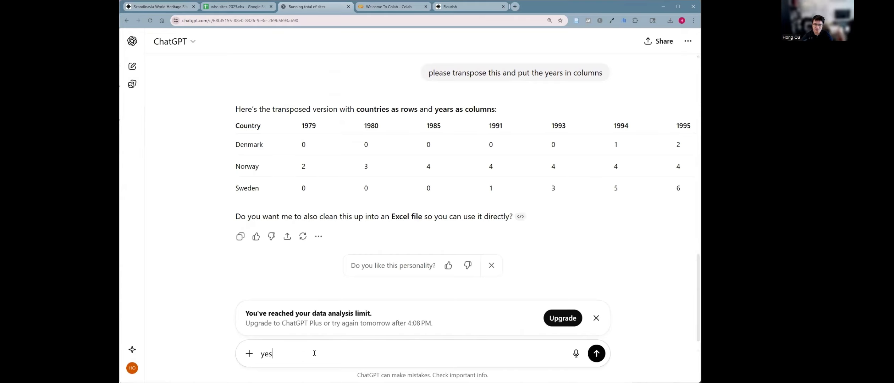
key(Return)
scroll(326, 206, up, 5)
scroll(372, 259, down, 3)
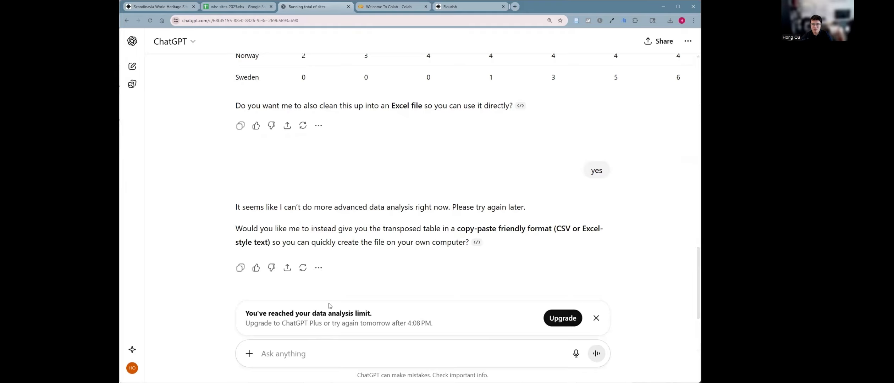
text(yes)
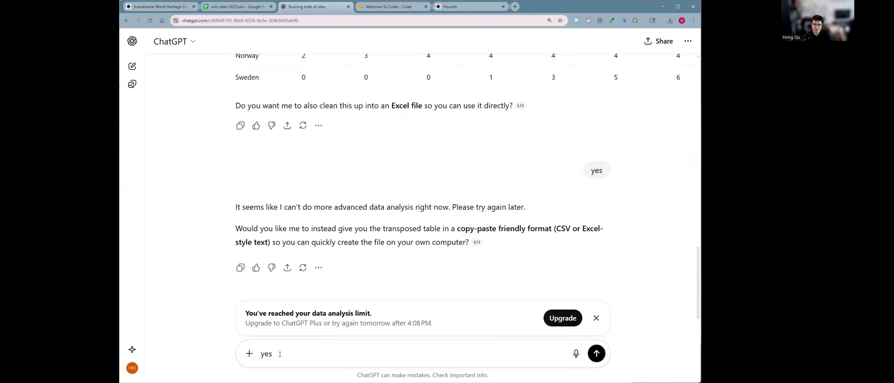
key(Return)
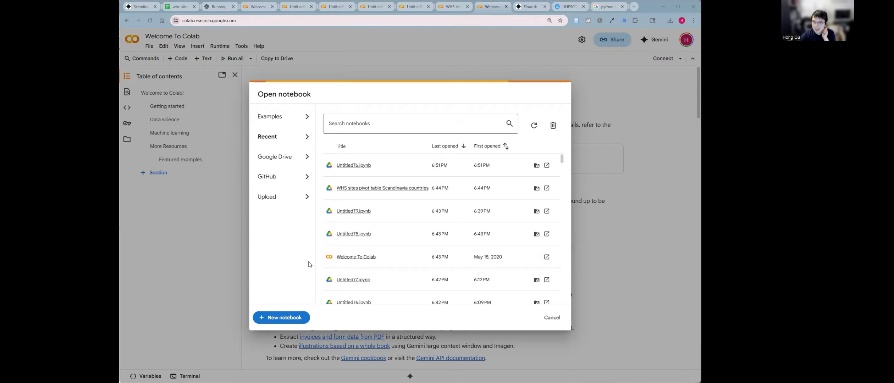
Switch to Google Colab, create a new notebook and upload "WHS sites dataset.csv" to its session files.
click(278, 318)
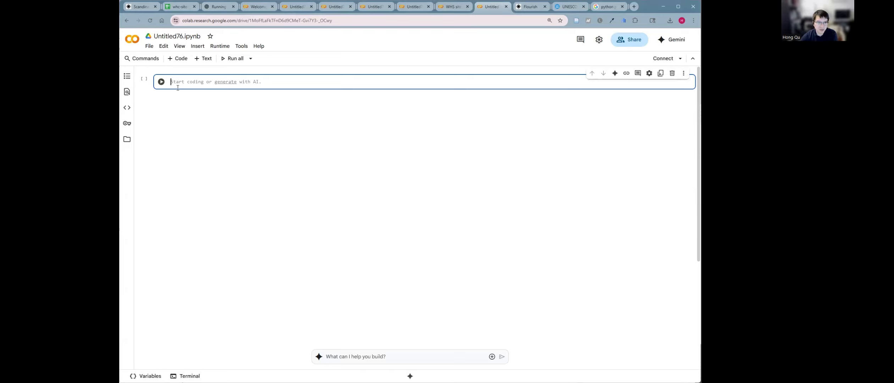
click(126, 140)
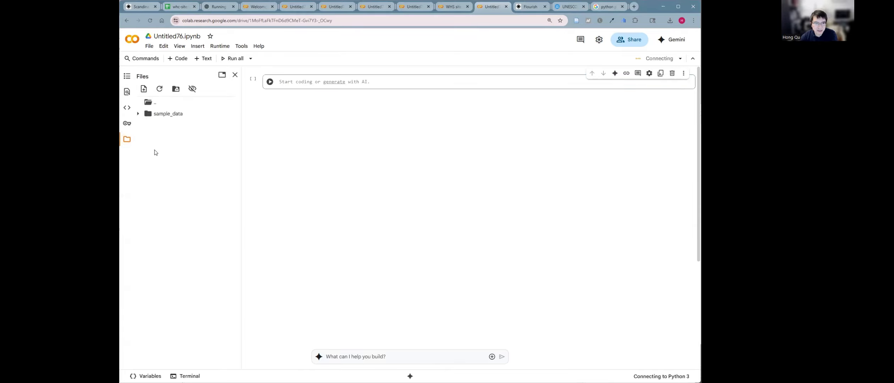
click(145, 91)
double_click(252, 62)
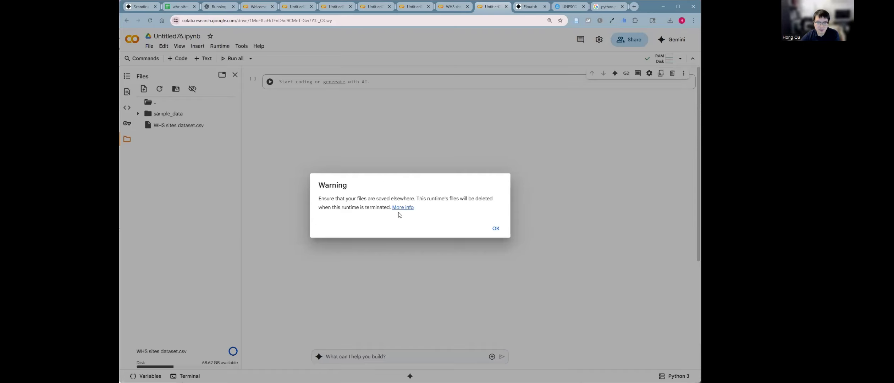
click(495, 229)
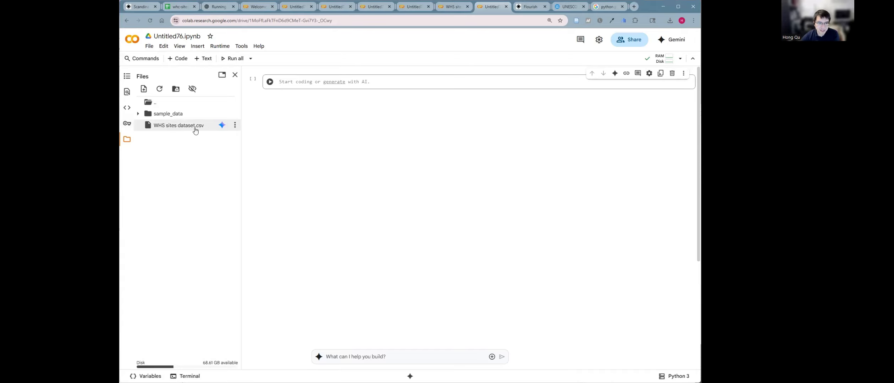
Attach "WHS sites dataset.csv" to a Gemini prompt and ask it to "load this file into a dataframe df".
click(222, 125)
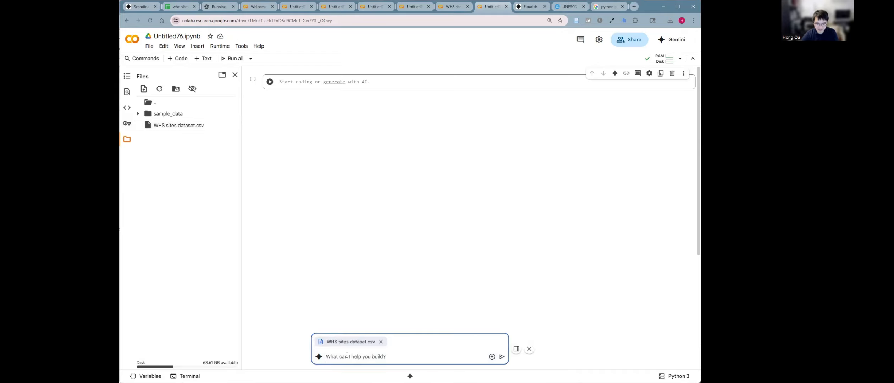
text(load )
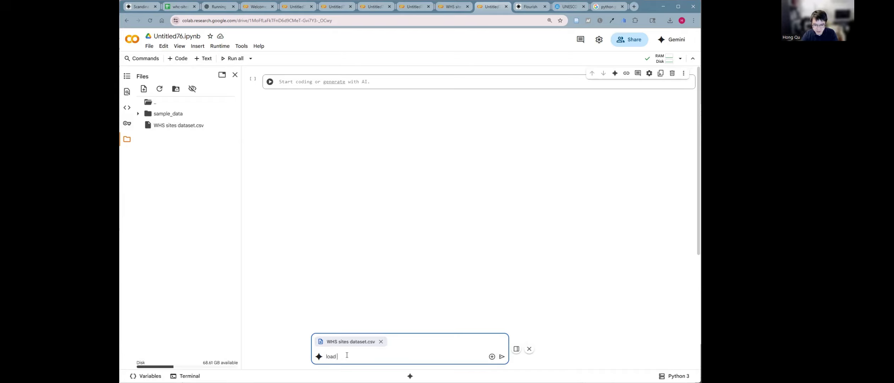
text(this file into a )
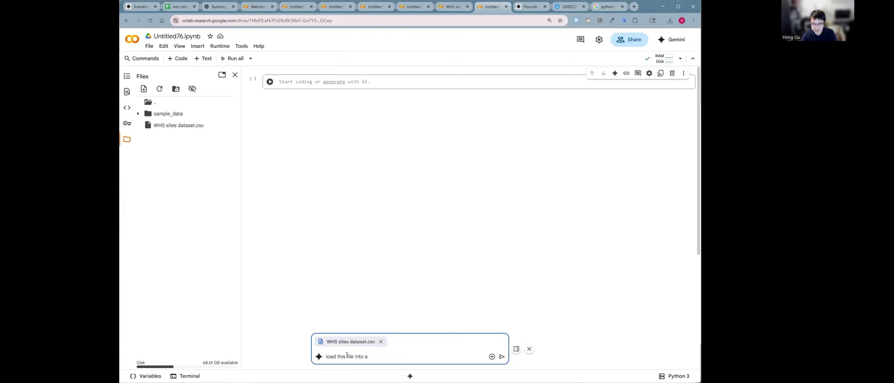
text(dataframe df)
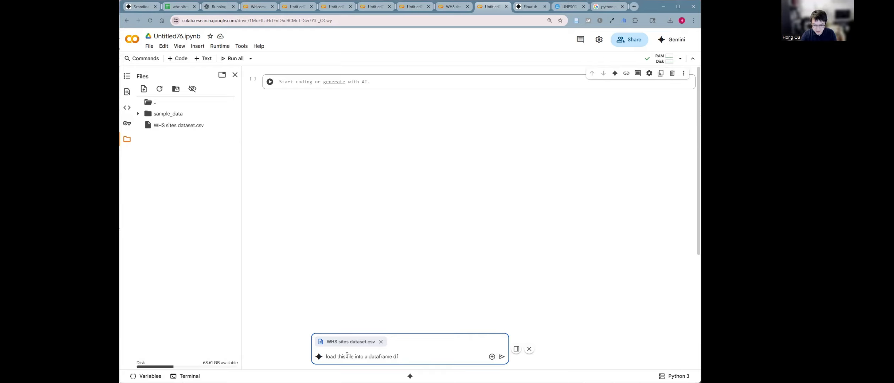
key(Return)
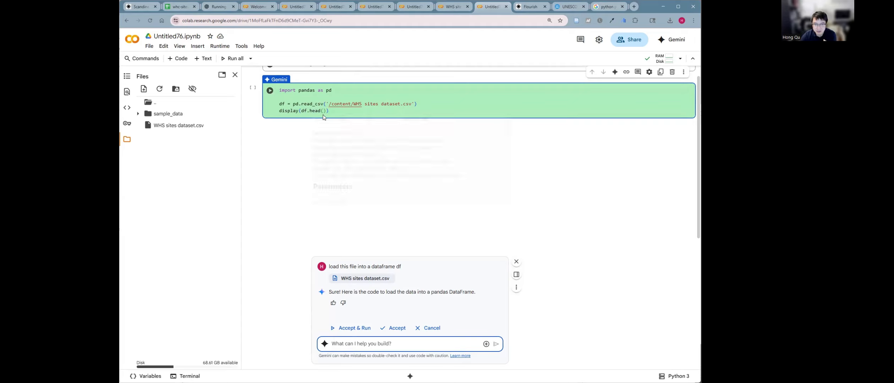
Accept and run the generated pandas code that loads the CSV, and look over the dataframe preview.
click(350, 328)
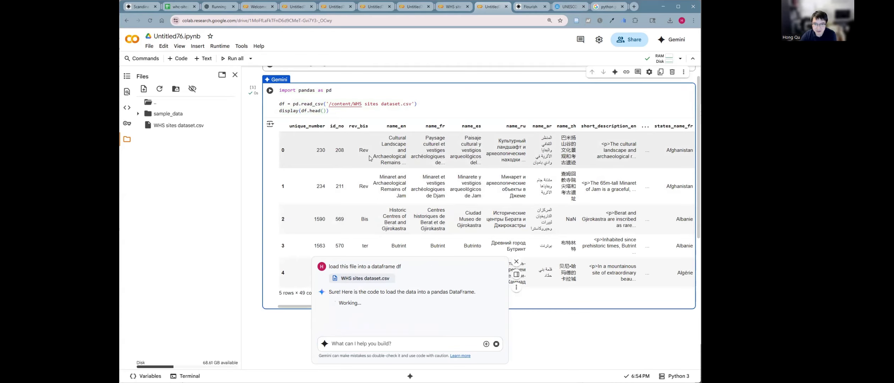
scroll(447, 171, down, 3)
scroll(466, 164, up, 3)
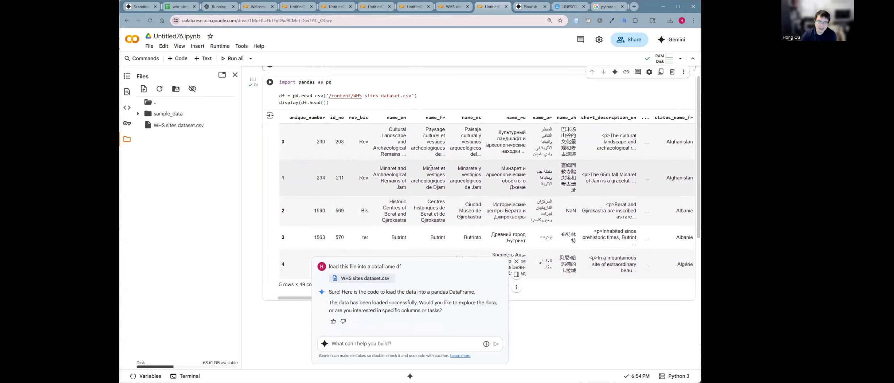
scroll(401, 188, down, 3)
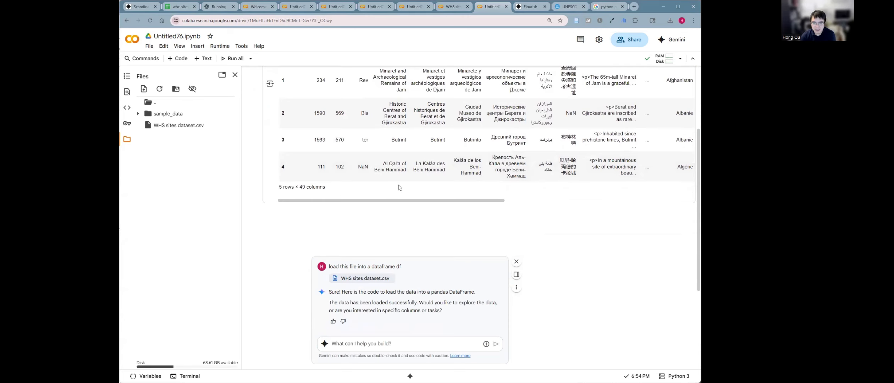
scroll(399, 183, up, 3)
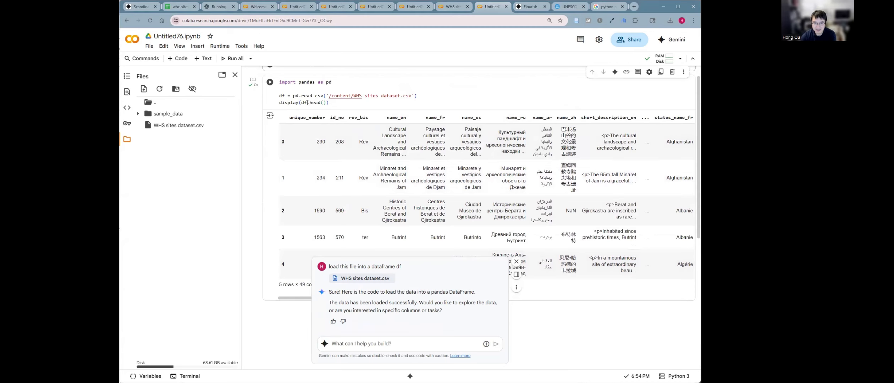
Write a Gemini prompt for a new pivot table using states_name_en as the index, date_inscribed as column, count of id_no as values.
click(378, 340)
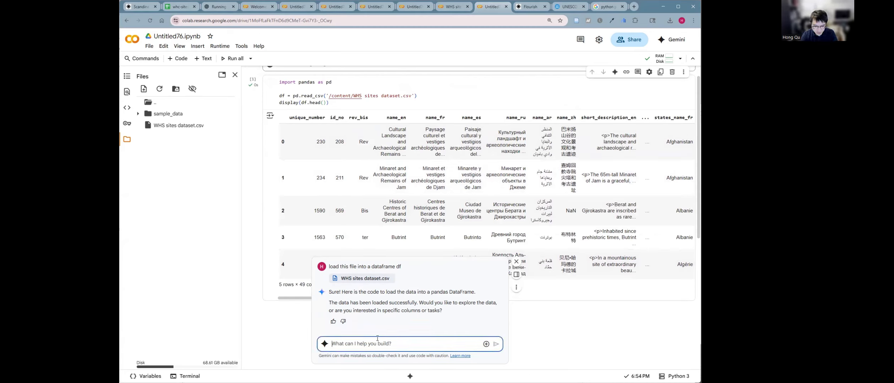
text(create a new pivot t)
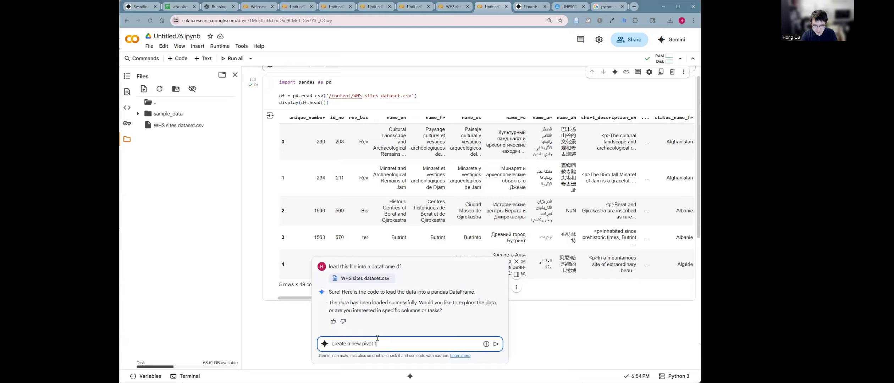
text(able using st)
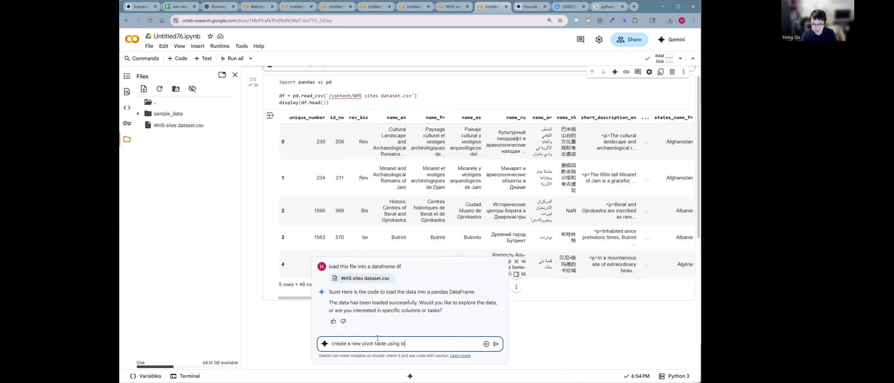
text(ates_name_en as the index,)
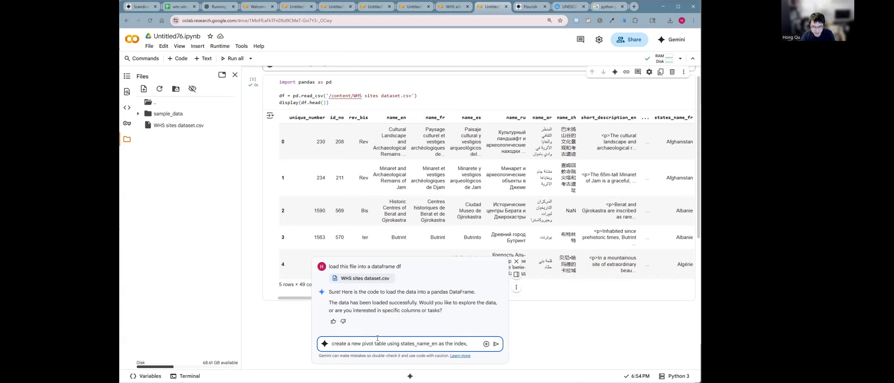
text(ate_insc)
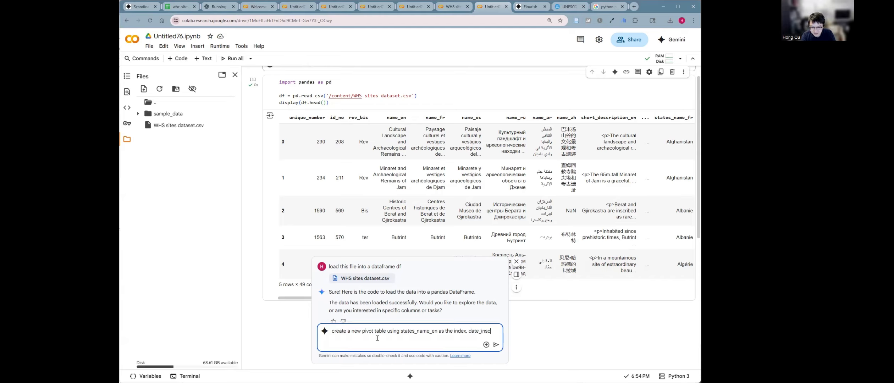
text(ribed as )
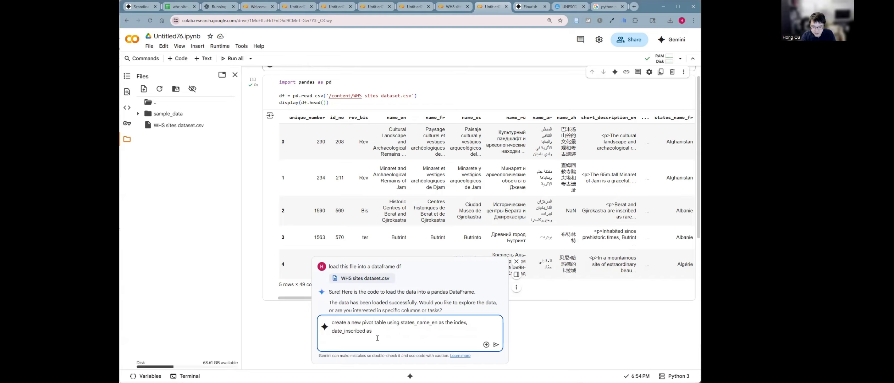
text(column)
text(as values)
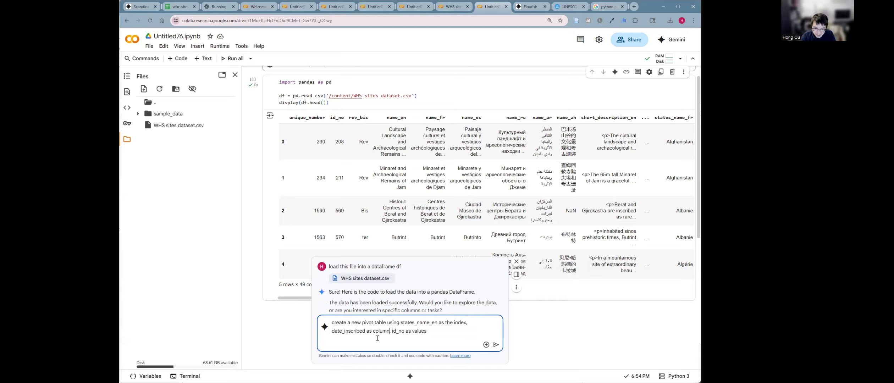
text( count of)
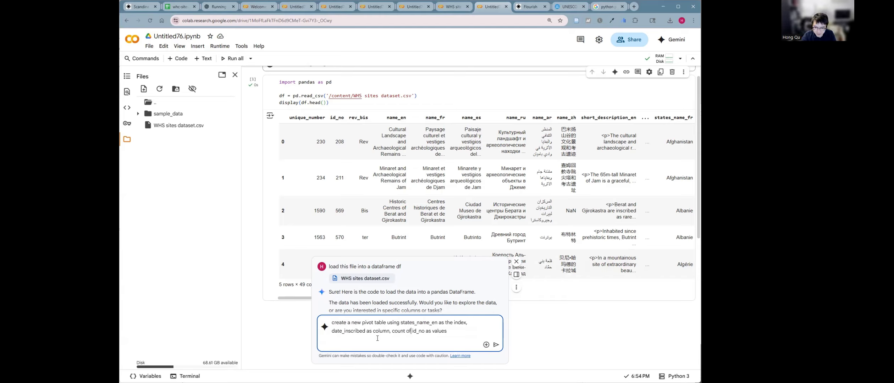
key(Right)
key(Right)
key(Right)
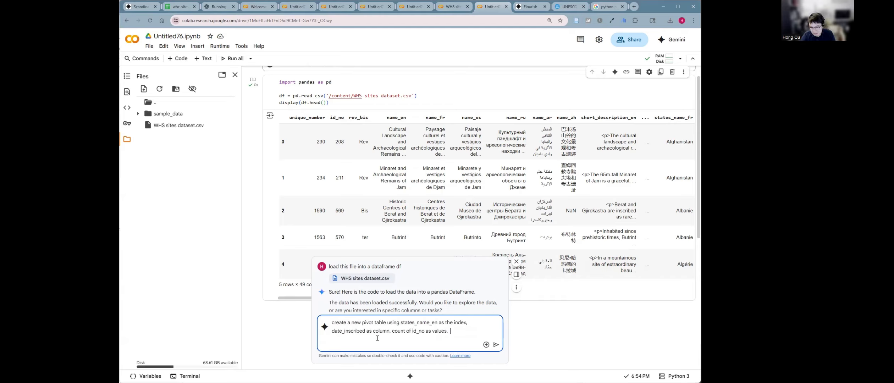
Add "name this new dataframe as df_countries." to the prompt, submit it, and accept and run the generated pivot code.
text(name this new dataframe as)
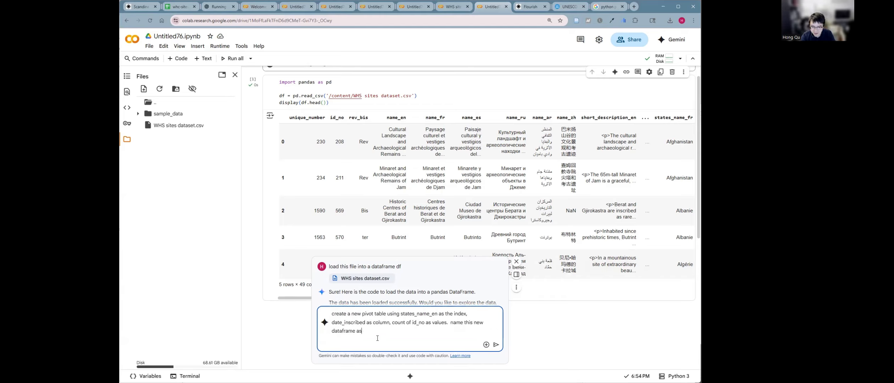
text( df_countries.)
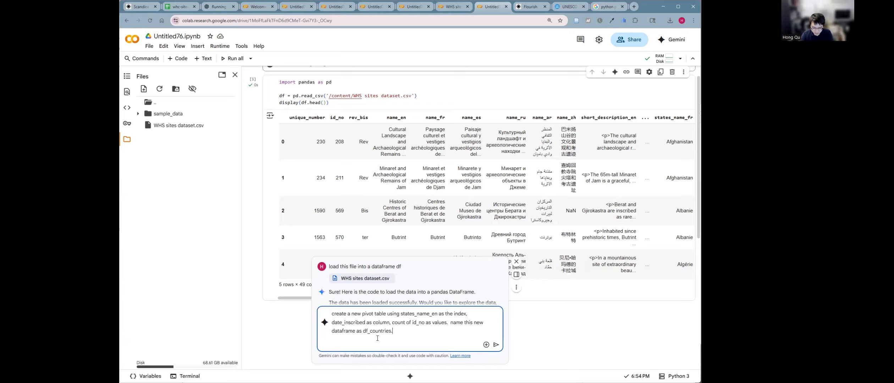
key(Return)
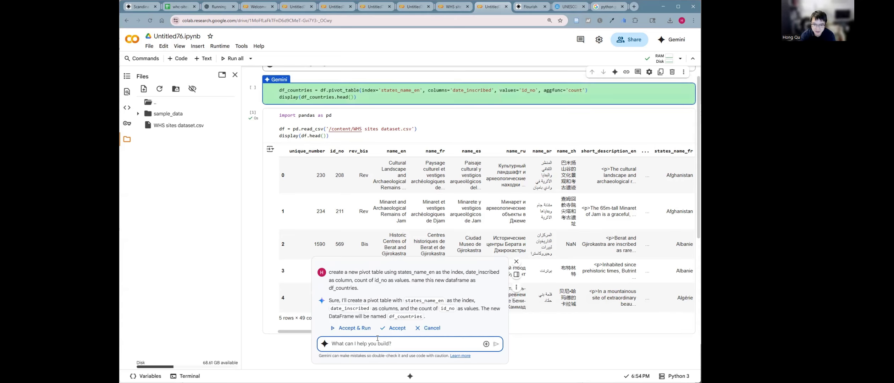
click(353, 327)
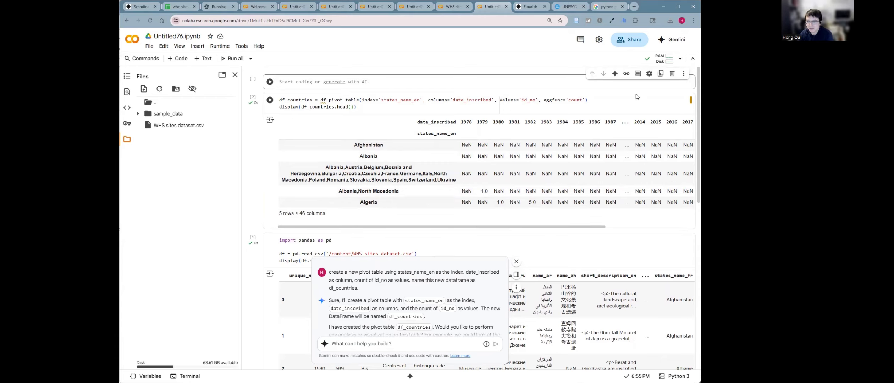
Move the cell that loads the CSV above the df_countries pivot table cell.
scroll(624, 107, down, 5)
scroll(448, 131, up, 5)
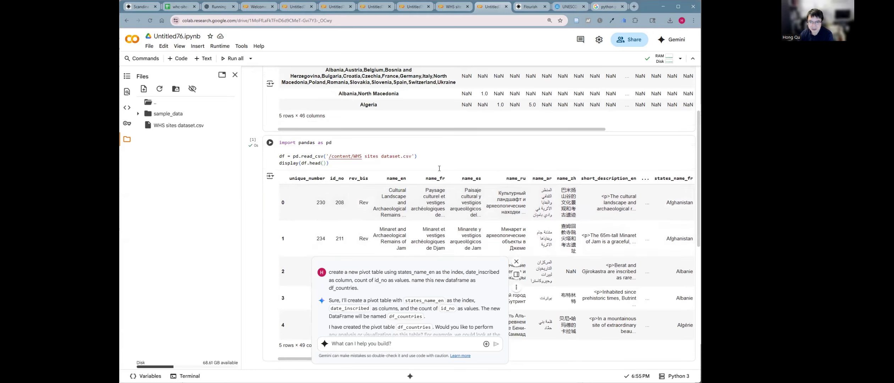
scroll(446, 142, down, 3)
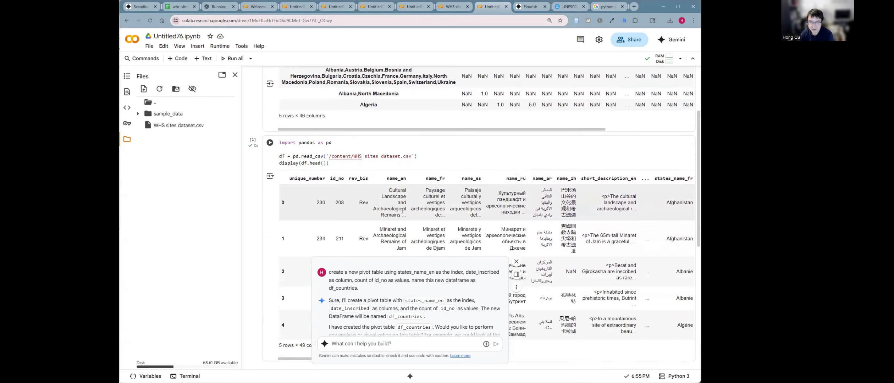
scroll(438, 155, up, 2)
scroll(437, 155, up, 1)
click(594, 244)
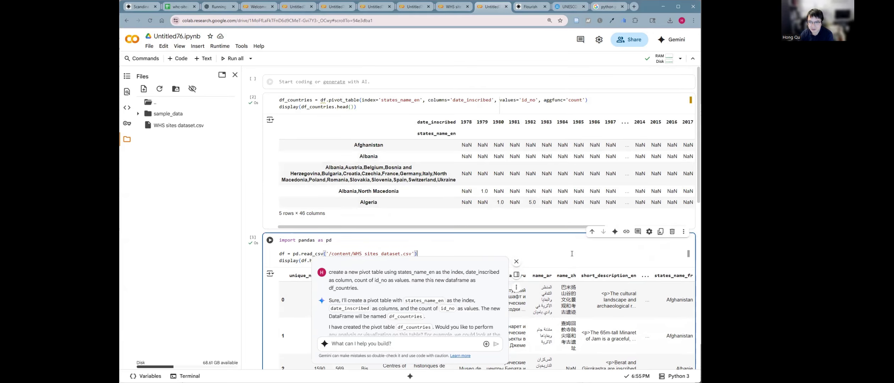
click(593, 232)
Delete the empty cell at the start of the notebook and add a new code cell below the pivot table output.
click(468, 84)
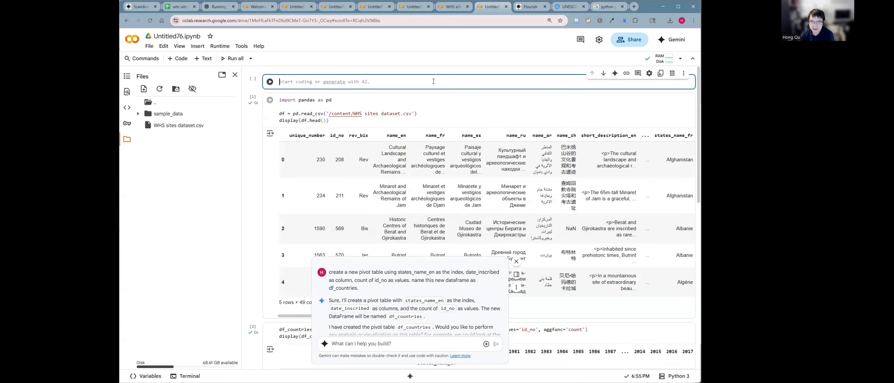
click(672, 73)
scroll(451, 161, down, 10)
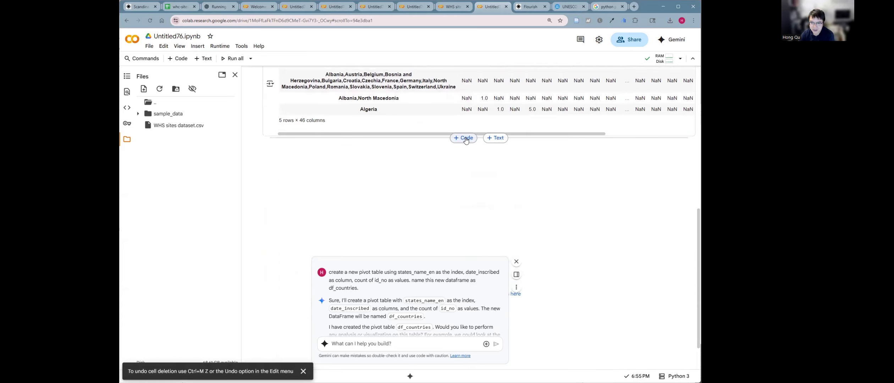
click(463, 138)
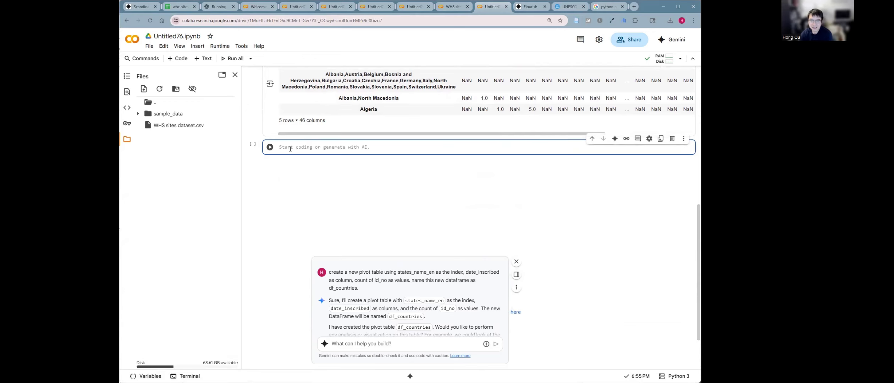
Ask Gemini to "filter for 3 countries: Denmark, Norway, Sweden" and accept and run the generated code.
scroll(297, 149, up, 3)
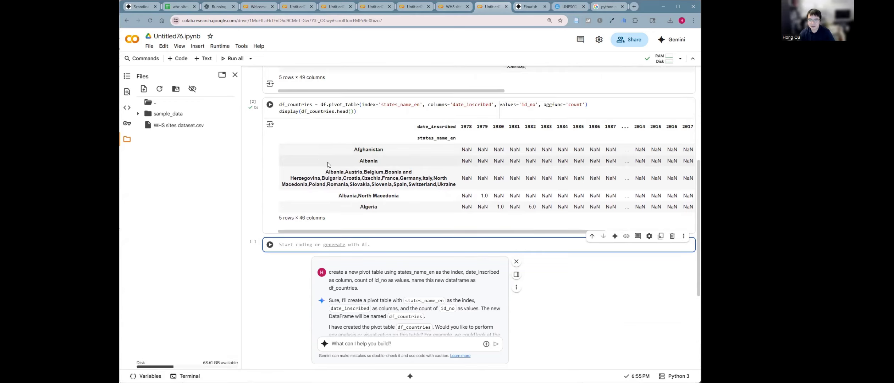
click(363, 344)
text(filter for 3)
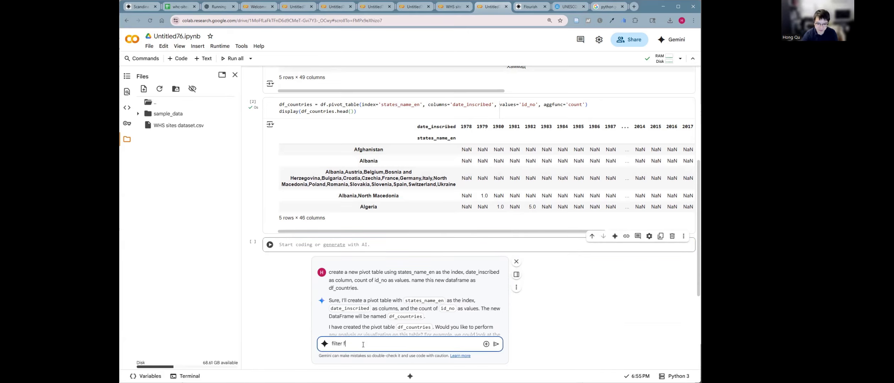
text(ntries:)
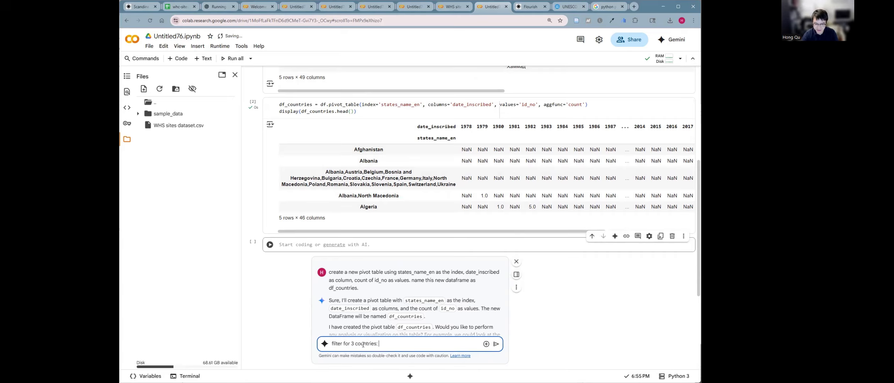
text( Denamark, Norway, Sweden)
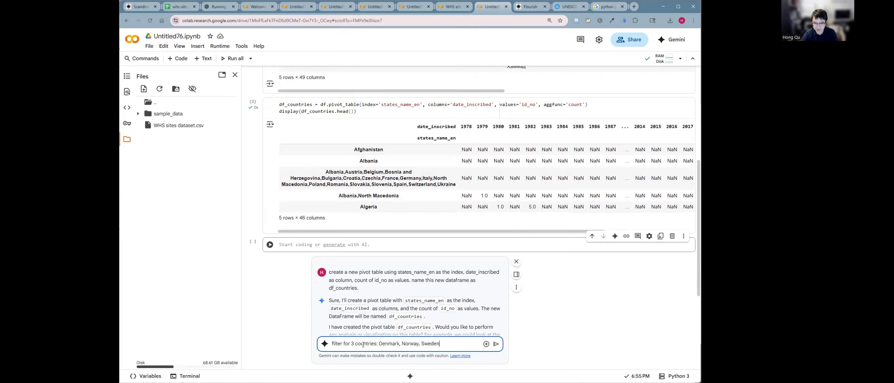
key(Return)
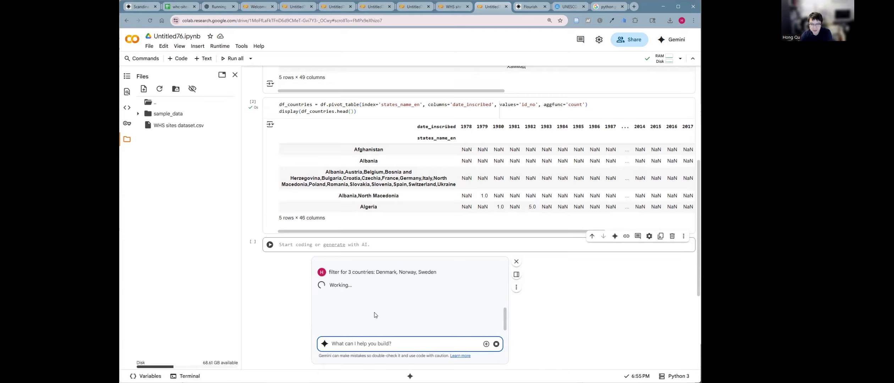
click(363, 329)
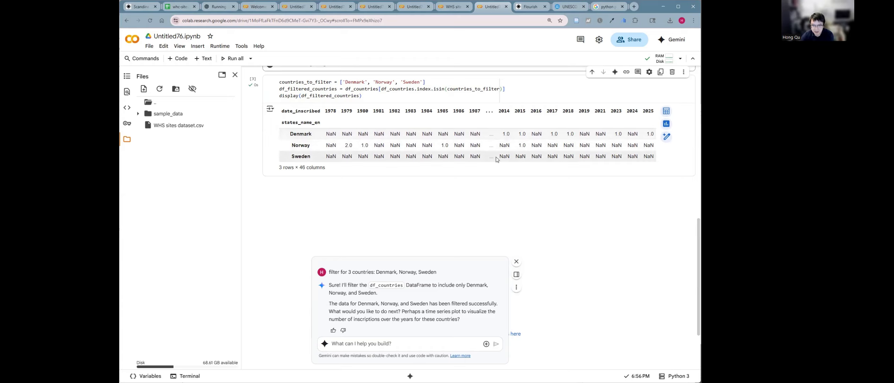
Ask Gemini to "calculate the running total for each of the cells and call this dataframe df_filtered_countries_running_total".
click(365, 343)
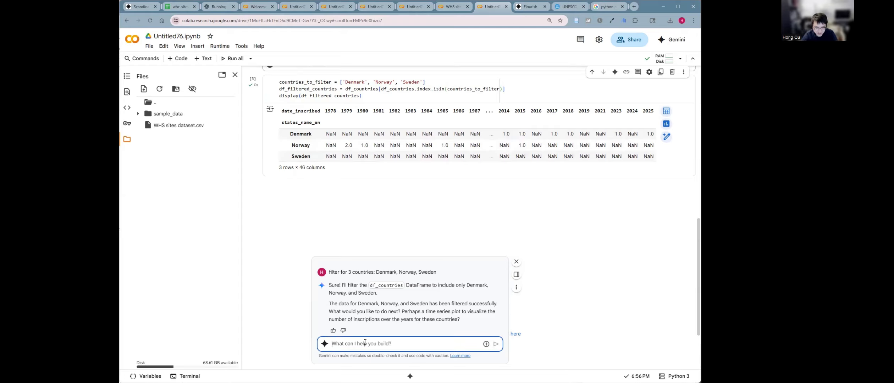
text(calc)
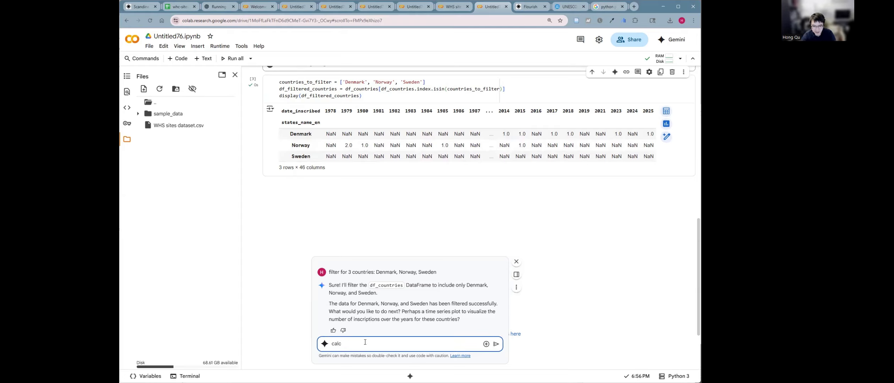
text(ulate the running total for each of the ce)
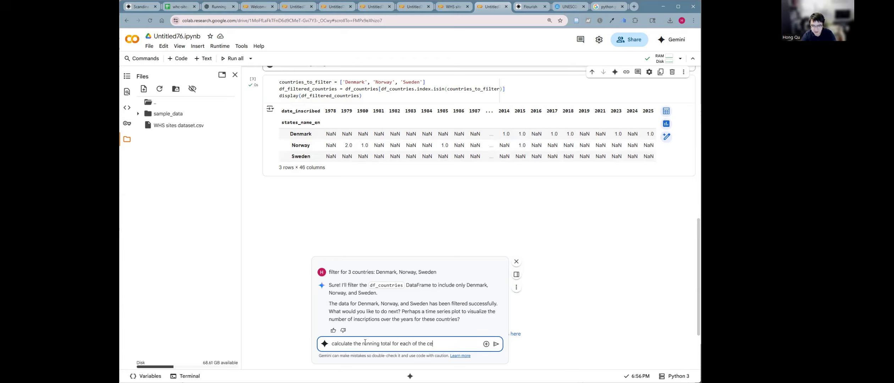
text(lls and call this dataframe )
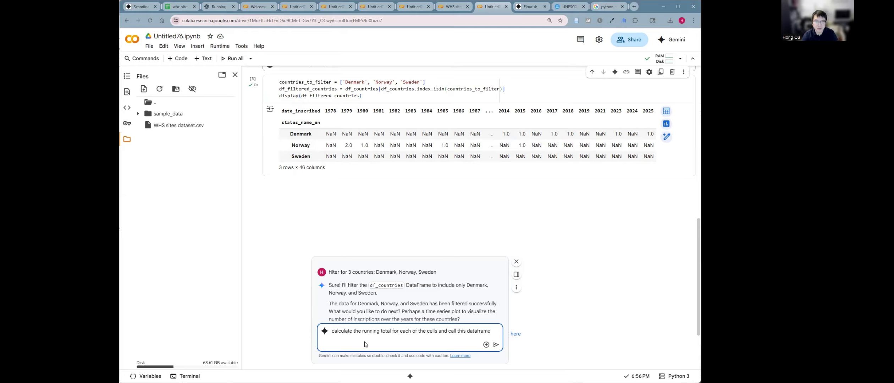
text(dd)
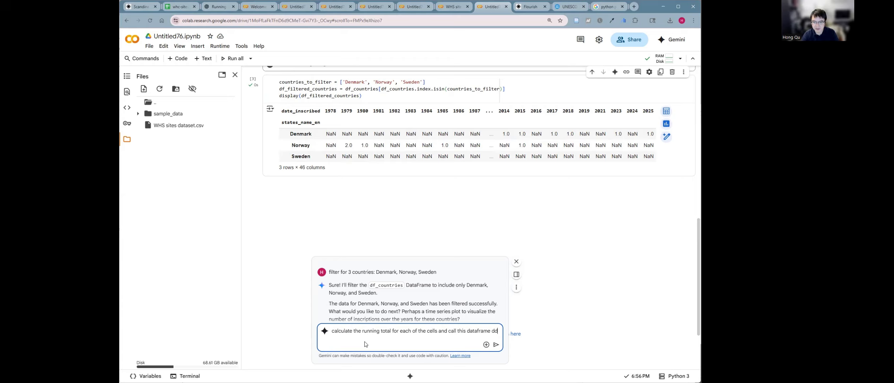
key(BackSpace)
text(f_filtered_countrie)
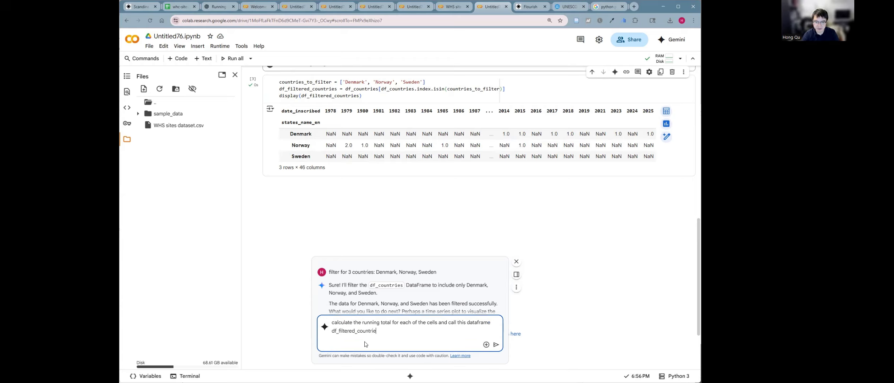
text(s_running_total)
key(Return)
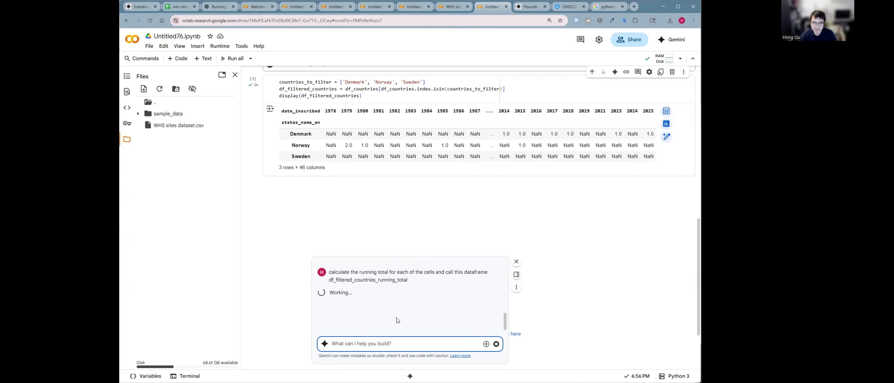
Accept and run the generated cumsum code and look over the running total table for the three countries.
click(355, 328)
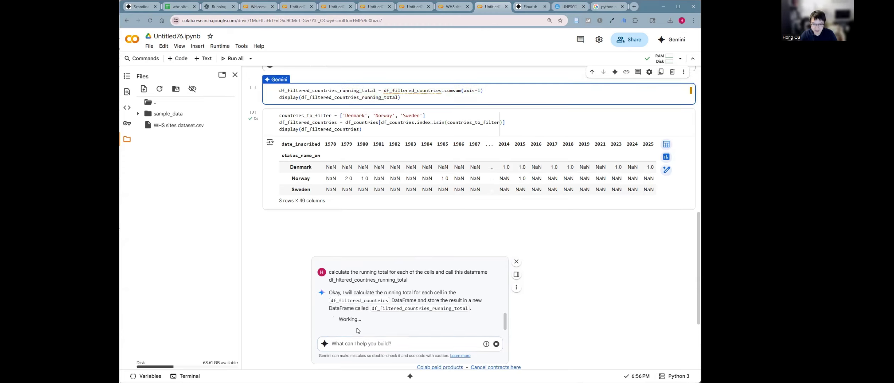
scroll(437, 240, down, 4)
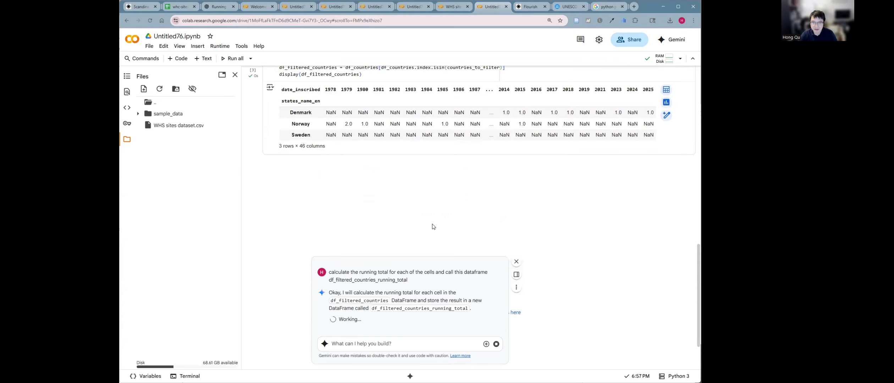
scroll(432, 226, up, 3)
scroll(585, 149, up, 3)
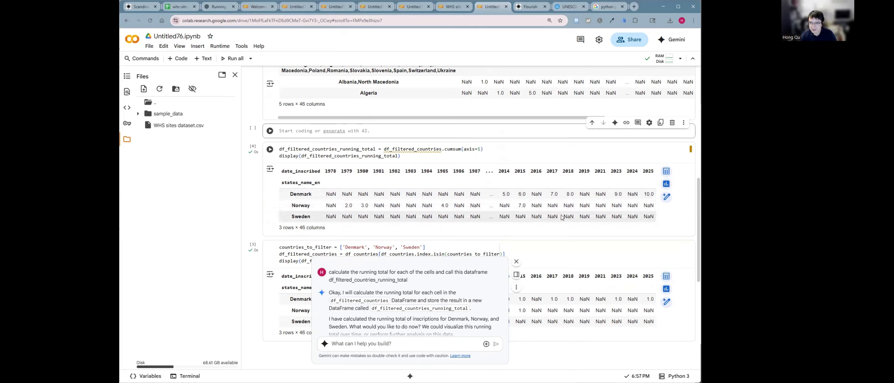
Compare the three-country running total table with the filtered table and the pivot table, examining the NaN cells.
scroll(577, 217, down, 3)
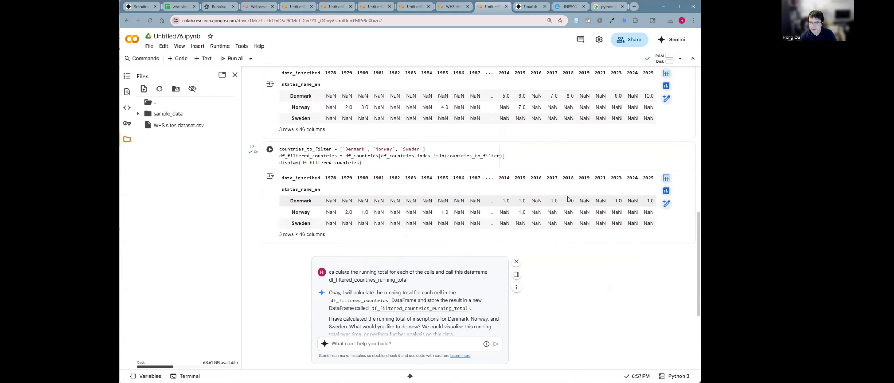
scroll(568, 200, up, 6)
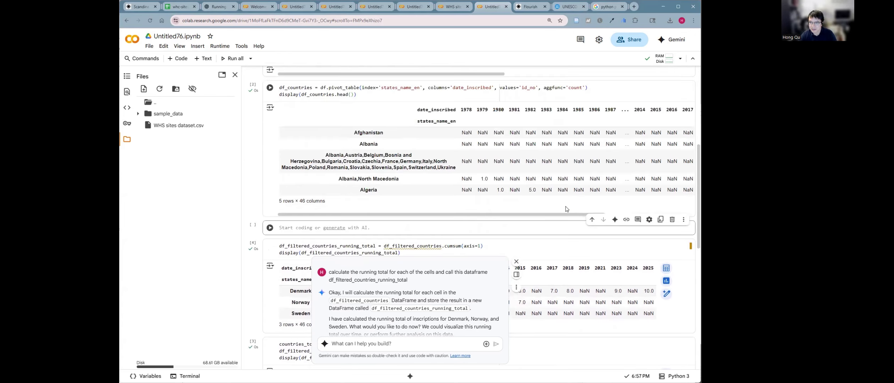
scroll(564, 213, down, 3)
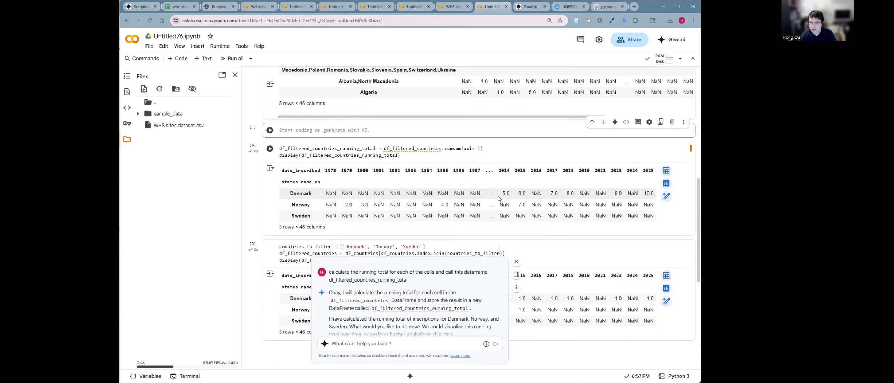
scroll(471, 187, up, 3)
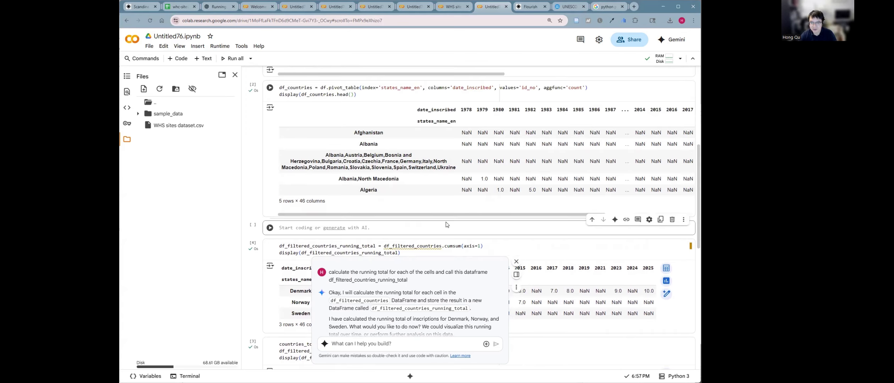
scroll(403, 190, up, 3)
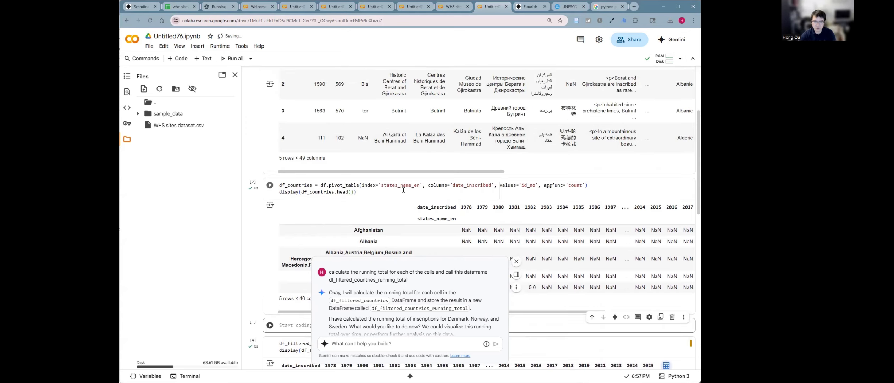
scroll(446, 177, down, 3)
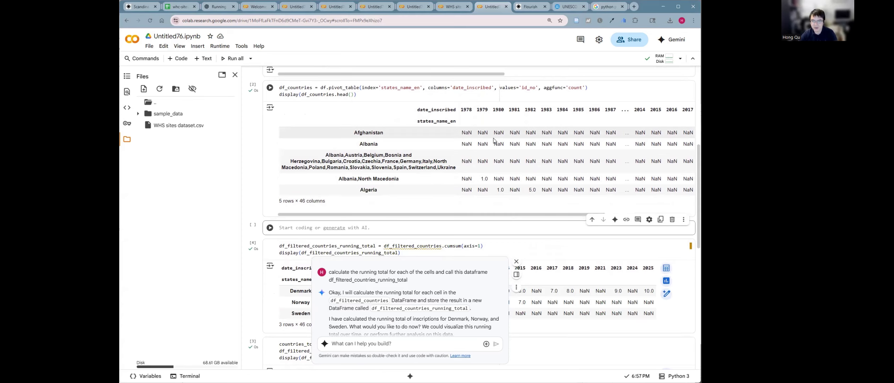
scroll(468, 175, up, 3)
scroll(482, 171, down, 3)
scroll(485, 170, down, 3)
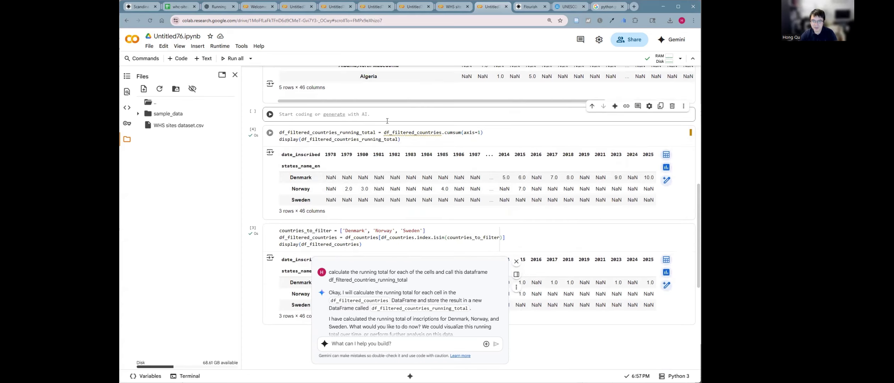
scroll(389, 124, up, 6)
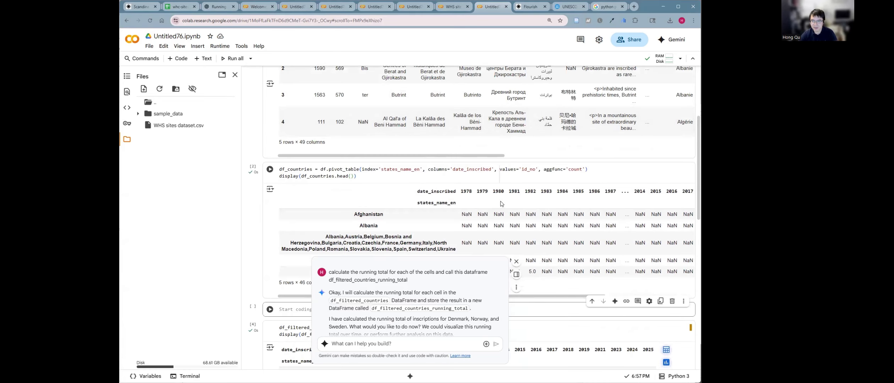
scroll(493, 113, down, 3)
Ask Gemini, from the empty cell below the pivot table output, to "replace NaN in df_countries with 0".
click(334, 213)
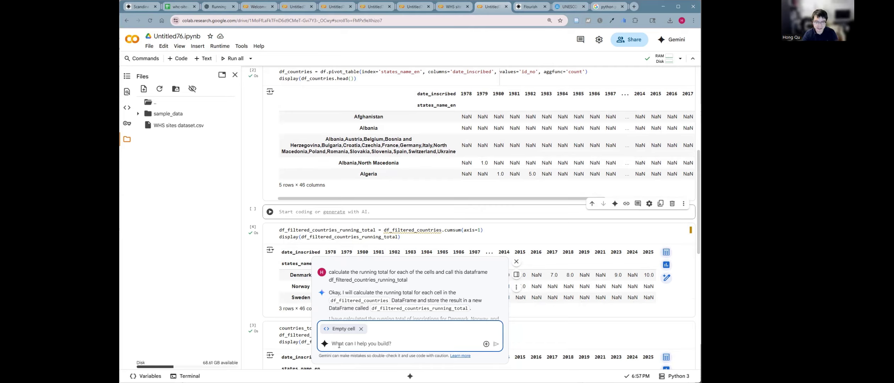
text(re)
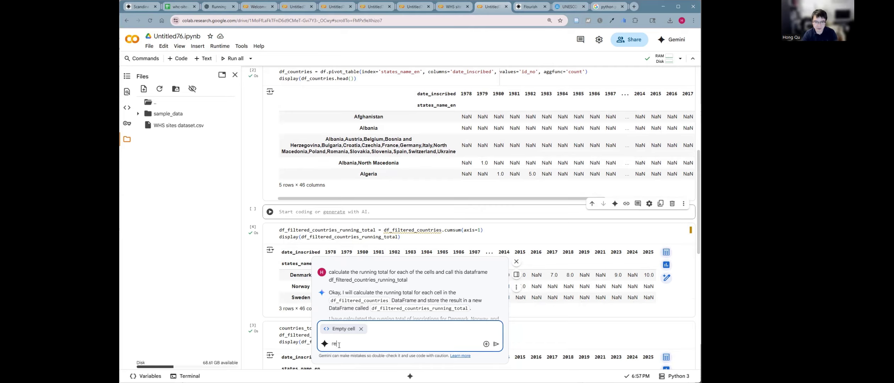
text(place NaN in)
double_click(318, 81)
key(ctrl+c)
click(375, 344)
key(ctrl+v)
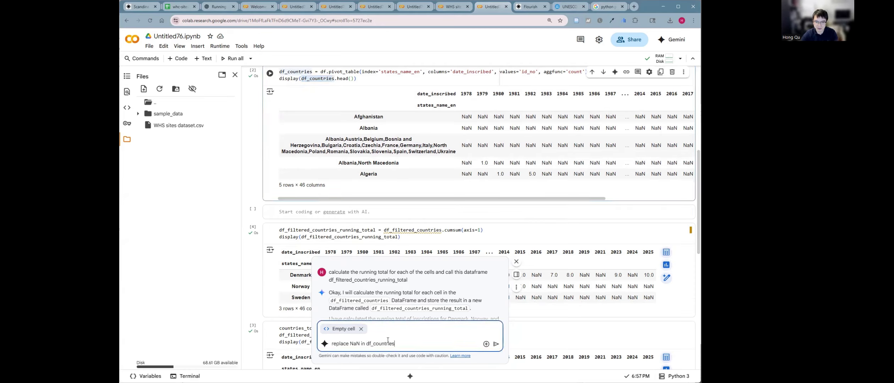
text(with 0)
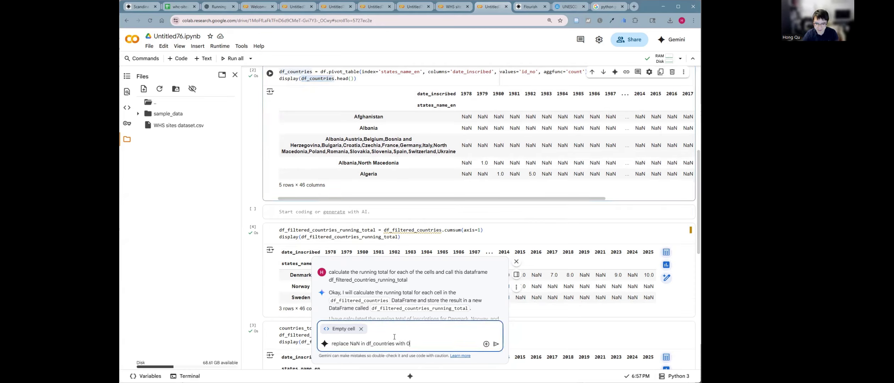
key(Return)
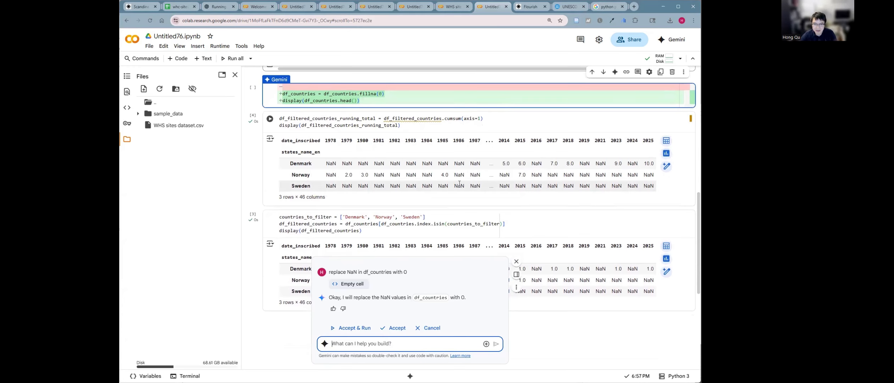
Accept and run the generated fillna code and add a new code cell below its output.
scroll(470, 202, up, 3)
click(355, 328)
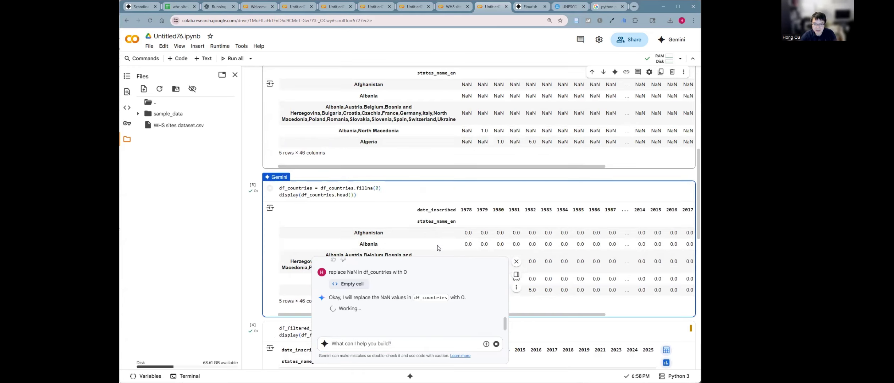
scroll(525, 189, down, 3)
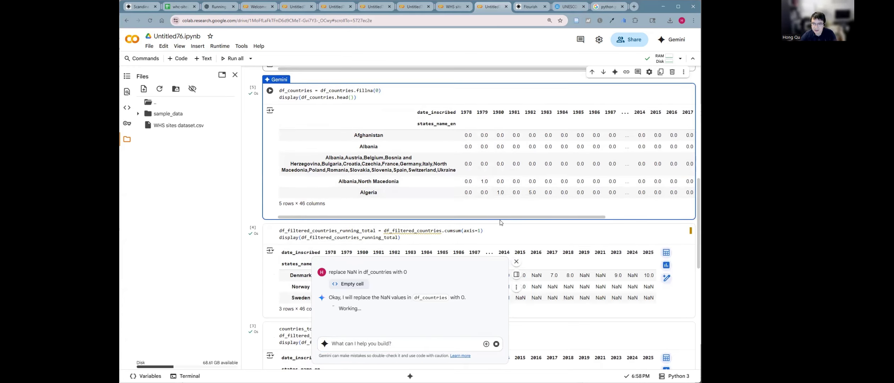
click(465, 222)
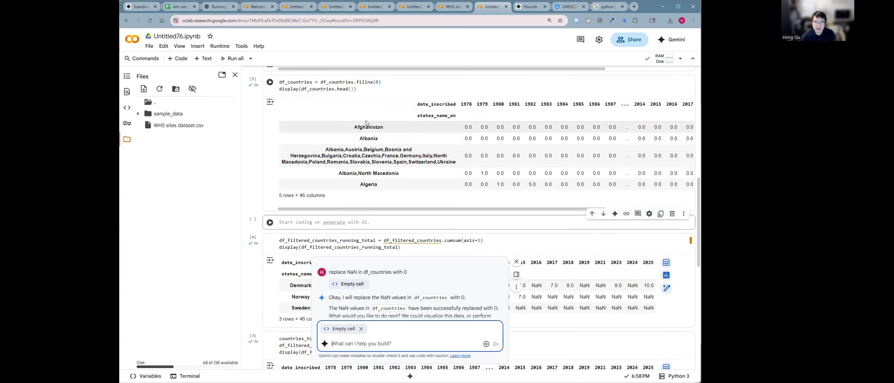
click(358, 82)
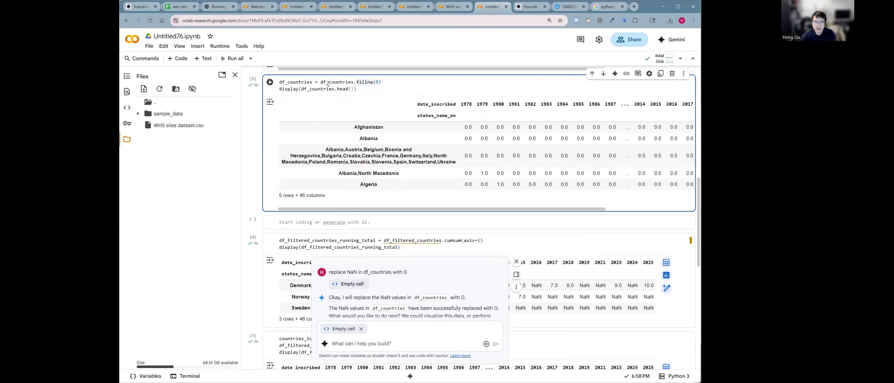
Ask Gemini to "make a copy of df_countries called df_countries_running_total. replace the values in each cell with the running total.".
click(338, 225)
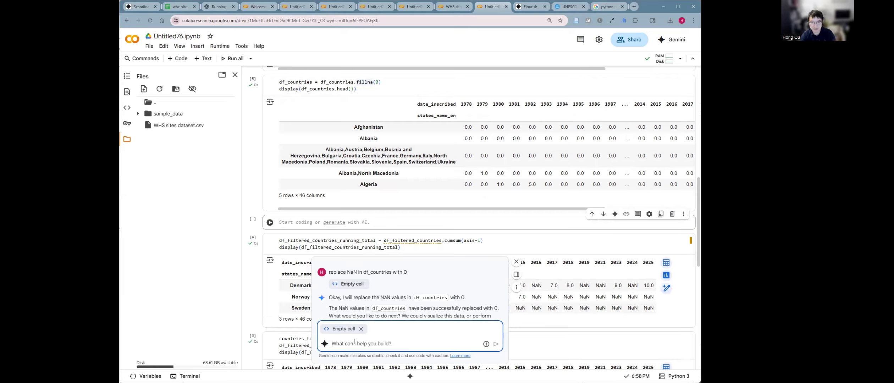
text(make a copy )
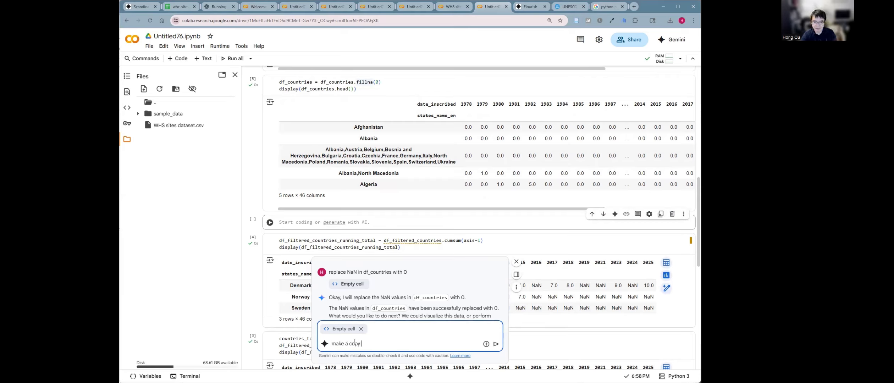
text(of df_countries called)
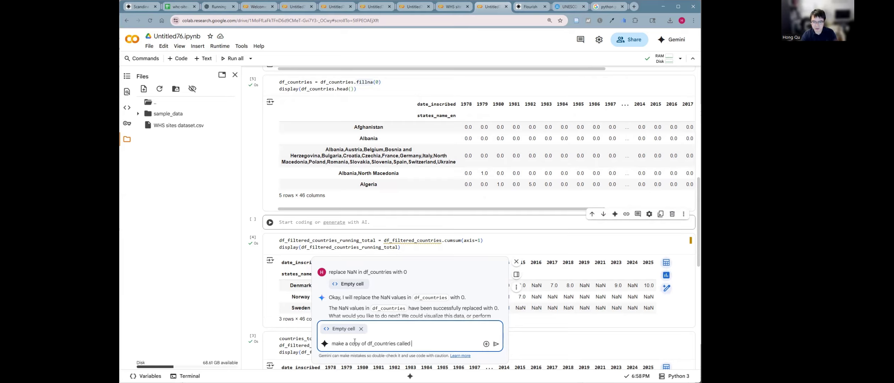
text( df_countries_running)
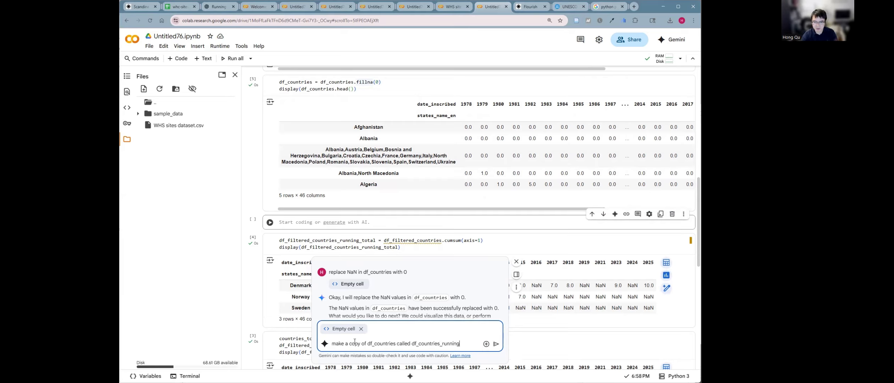
text(_total.  replace)
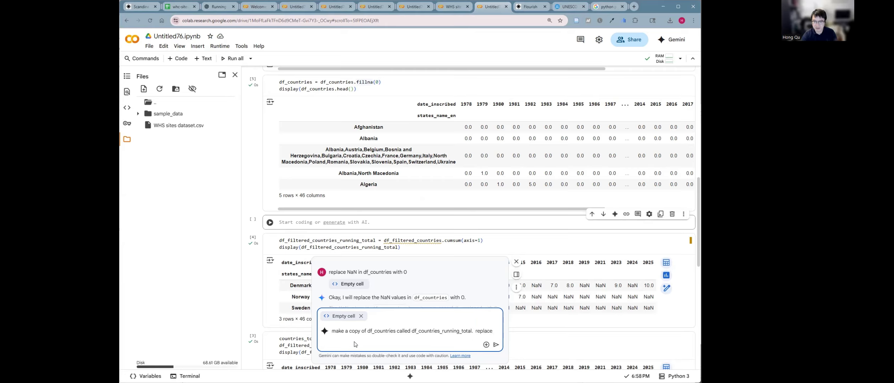
text( the values)
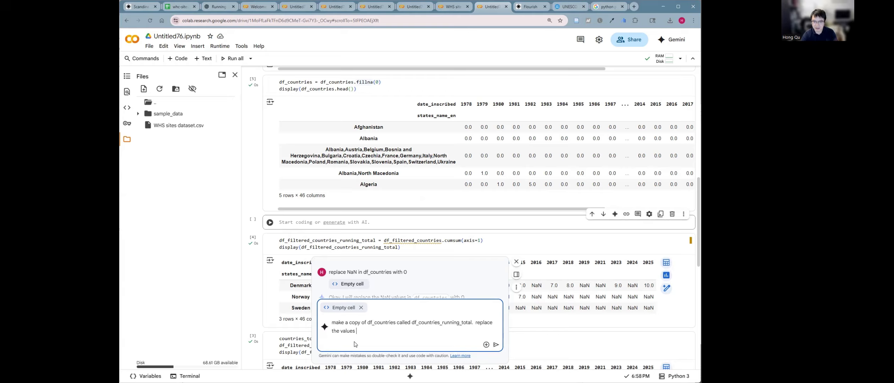
text( in each cell with the running total.)
key(Return)
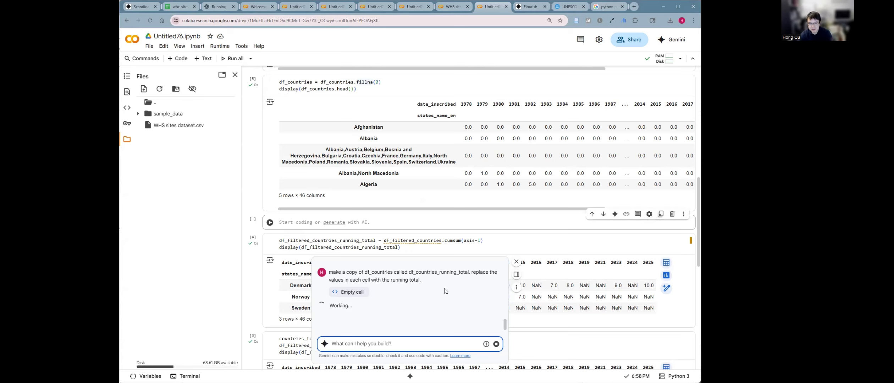
Accept and run the generated copy and cumsum code and look over the running totals through 2025.
click(351, 328)
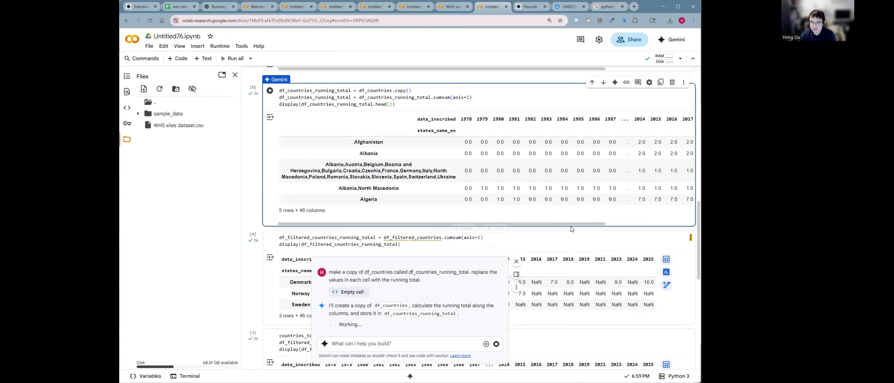
drag(567, 224, 680, 226)
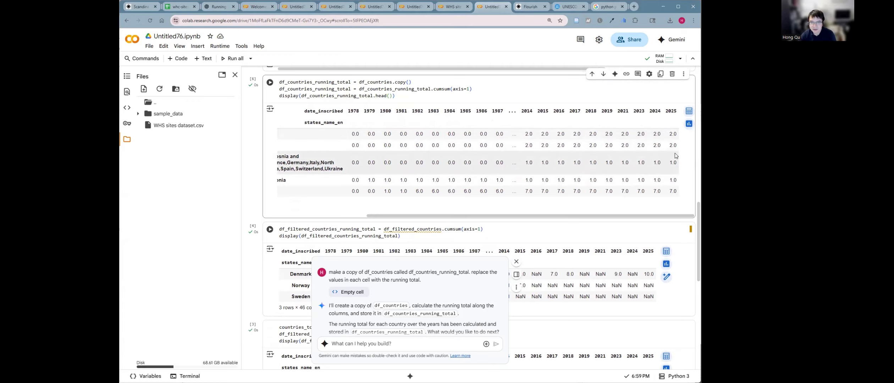
drag(476, 216, 356, 217)
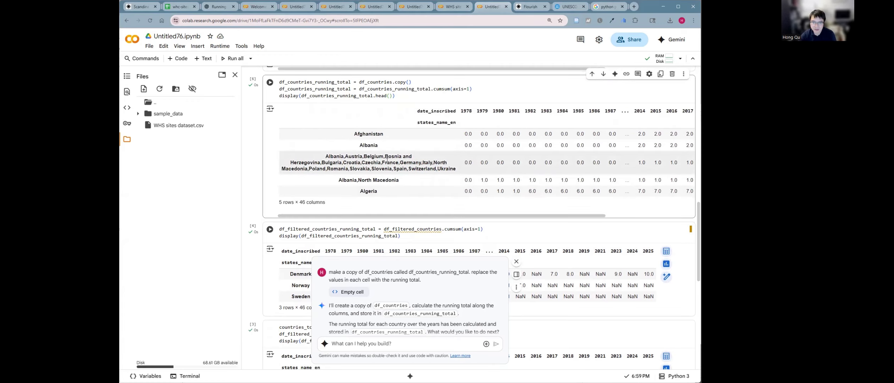
scroll(400, 177, down, 2)
scroll(400, 195, up, 2)
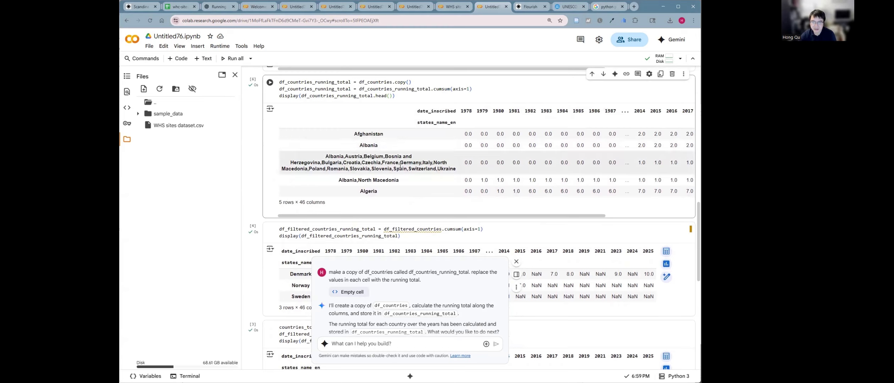
Add a code cell below the running totals output and ask Gemini from it to "filter for 3 countries: Denmark, Norway, Sweden".
click(356, 343)
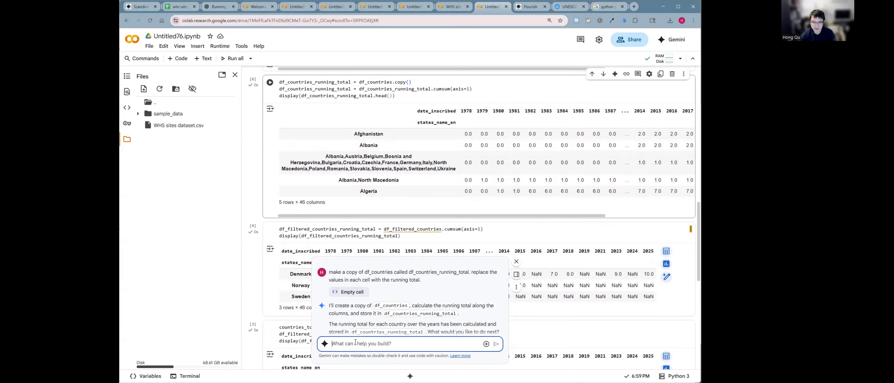
scroll(414, 120, up, 3)
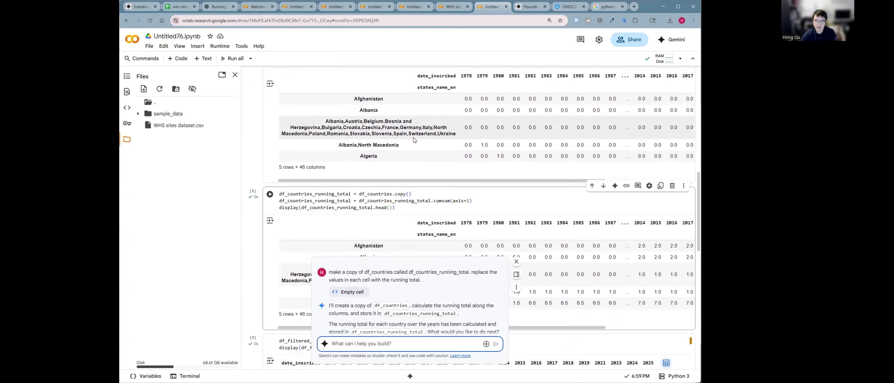
scroll(419, 174, down, 3)
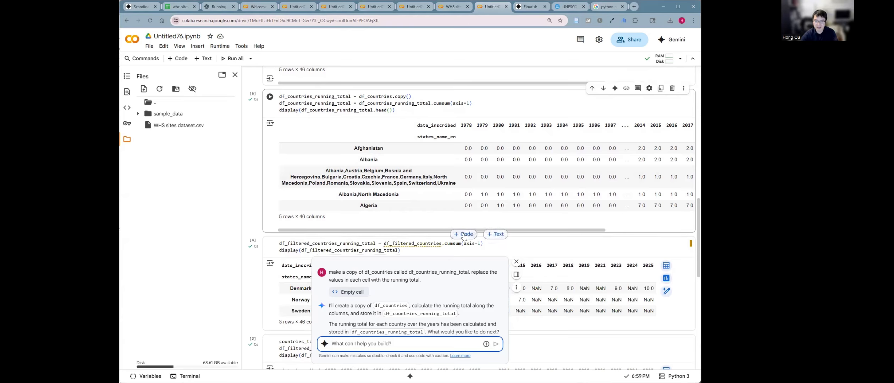
click(465, 235)
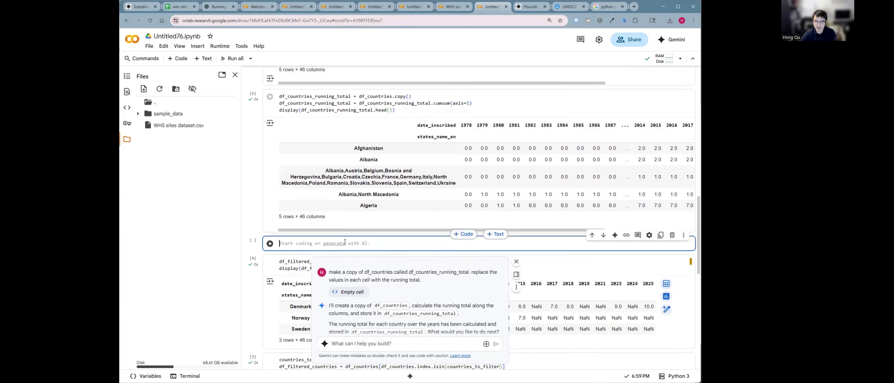
click(340, 248)
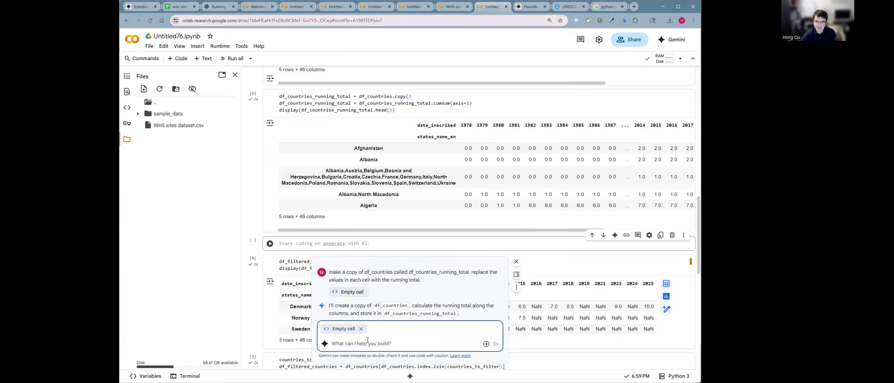
text(filter for e)
text( countrie)
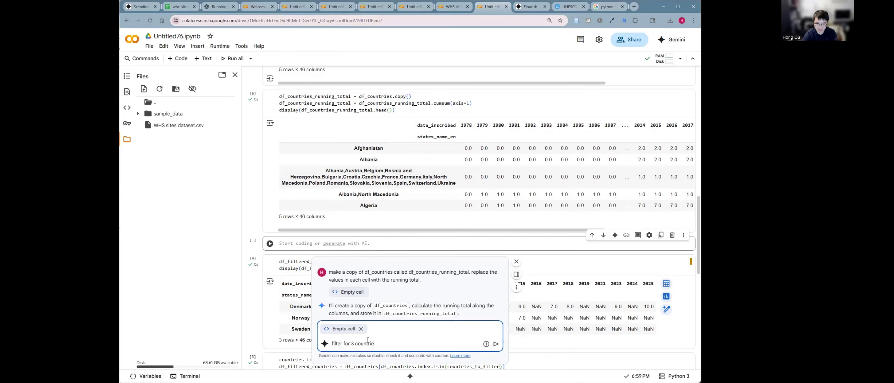
text(s:Denmark, Norway, Sw)
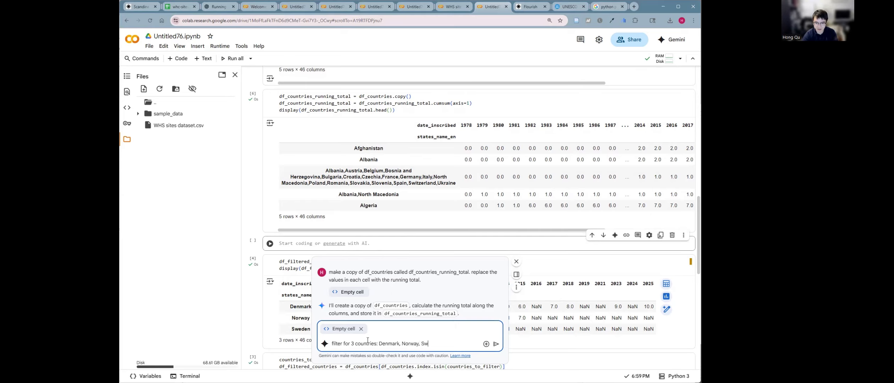
text(n)
key(Return)
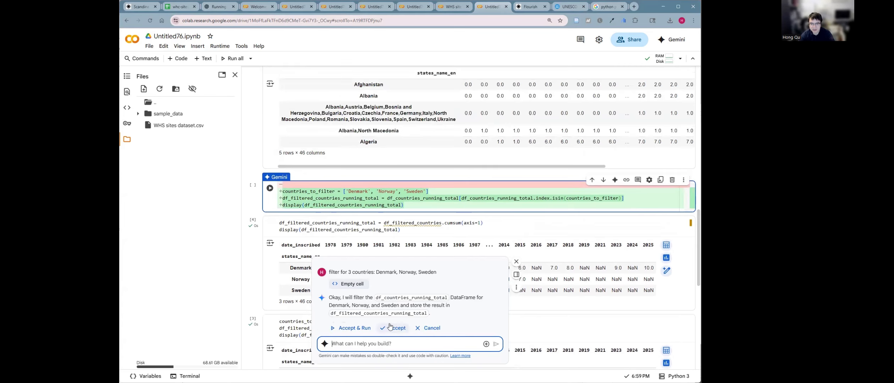
Accept and run the generated country filter code, look over its output and close the Gemini chat.
click(363, 328)
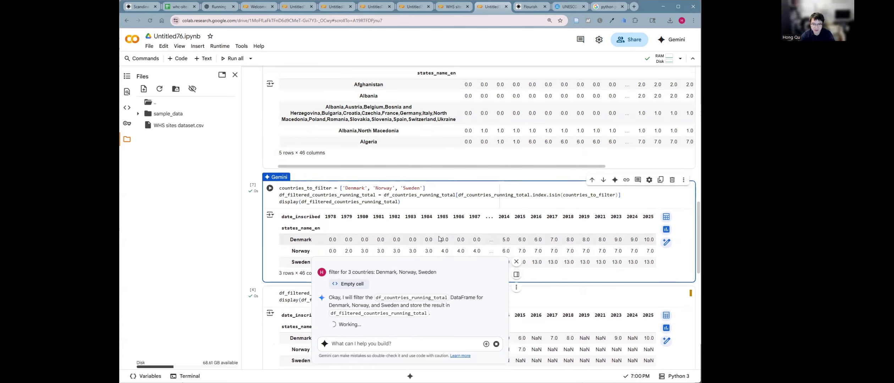
scroll(443, 237, down, 3)
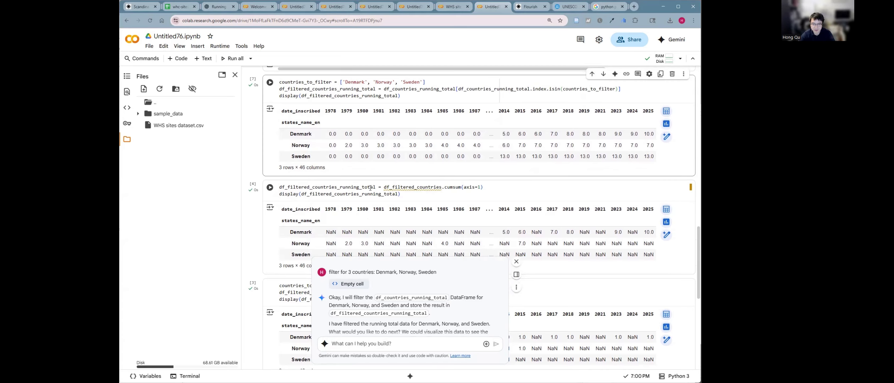
click(516, 262)
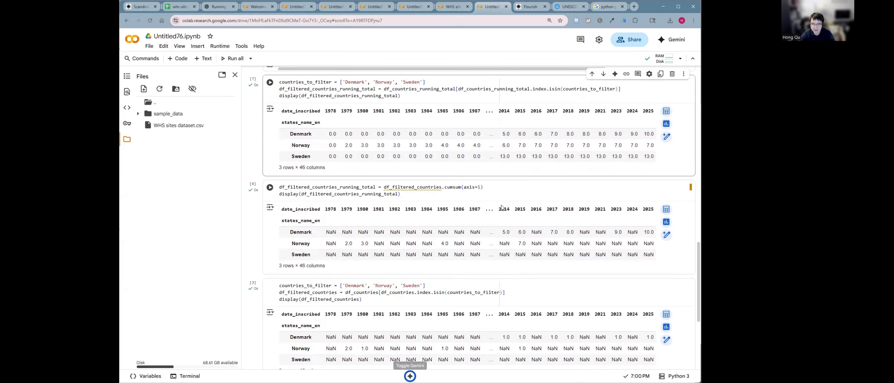
Delete the two outdated cells below the new filtered table: the cumsum of df_filtered_countries and the old df_filtered_countries filter.
scroll(564, 246, down, 5)
scroll(589, 277, up, 5)
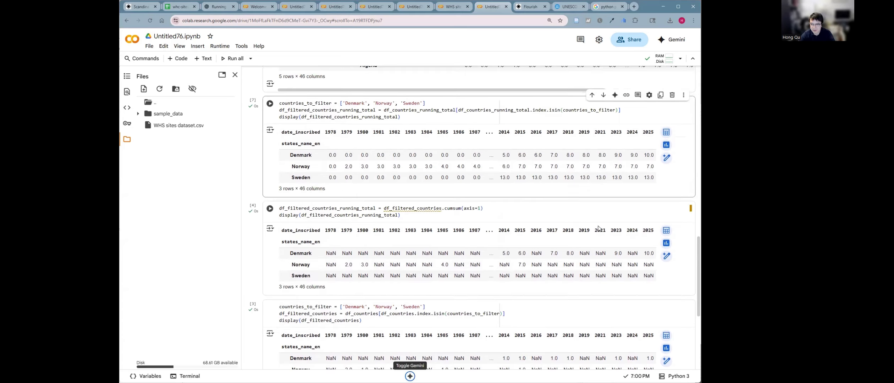
click(644, 219)
click(672, 200)
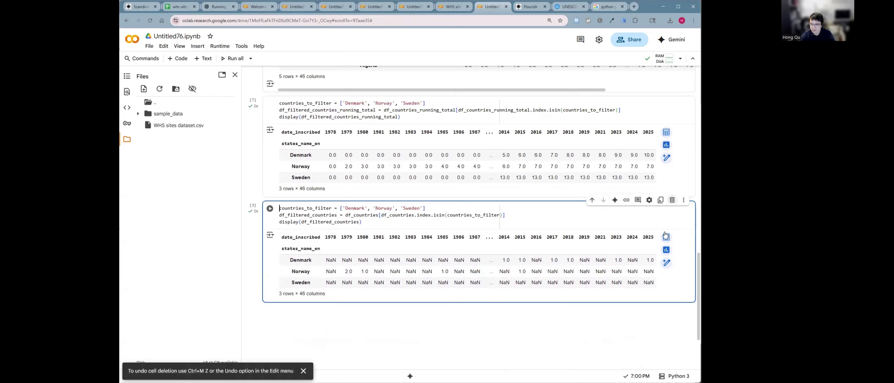
click(673, 201)
Review the notebook from the pivot table down and add an empty code cell with a Gemini prompt below the filtered running totals.
scroll(489, 222, up, 5)
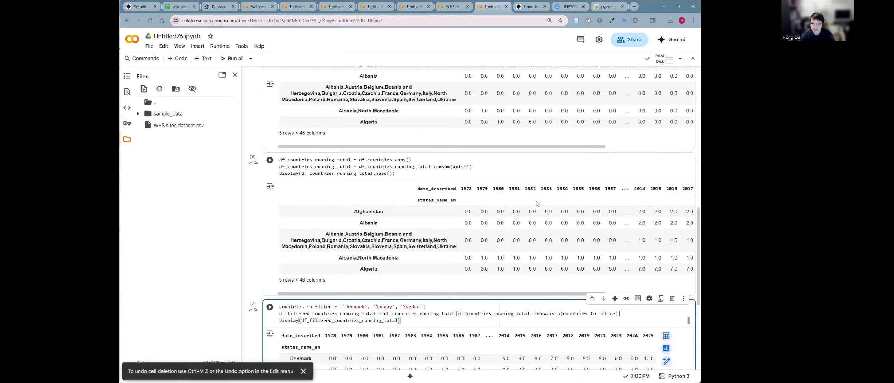
scroll(489, 222, up, 6)
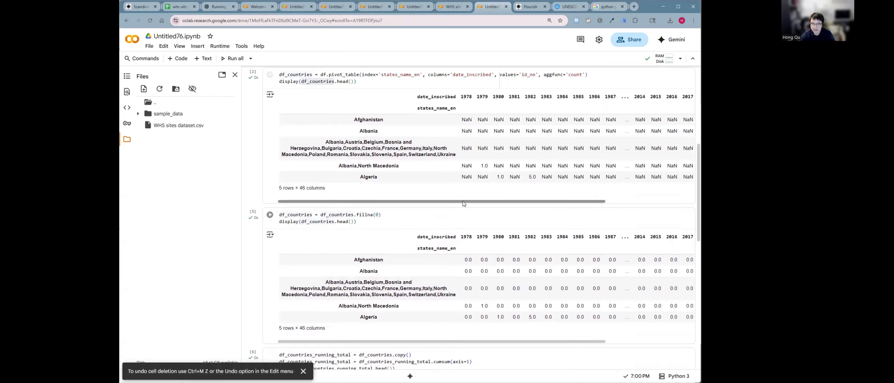
scroll(464, 202, up, 2)
click(498, 199)
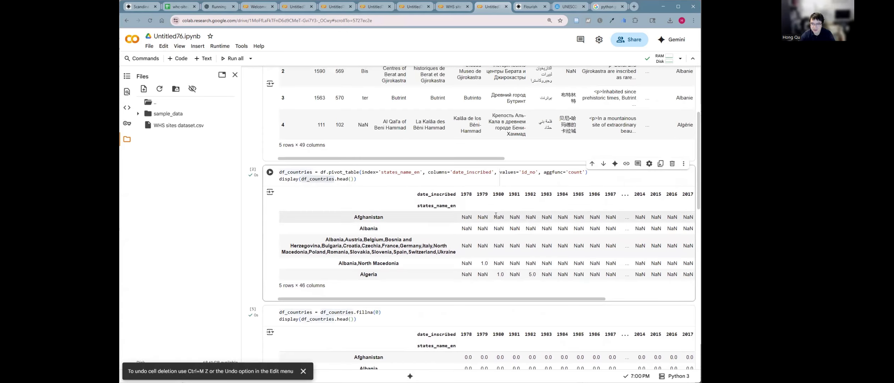
scroll(496, 227, down, 5)
scroll(496, 229, down, 6)
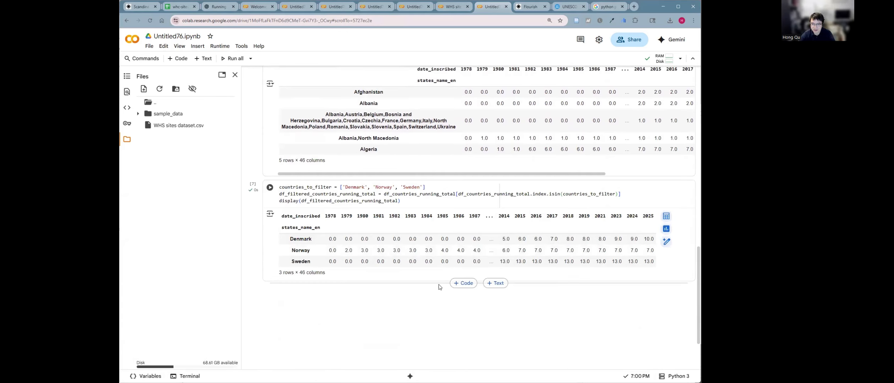
click(462, 283)
click(333, 295)
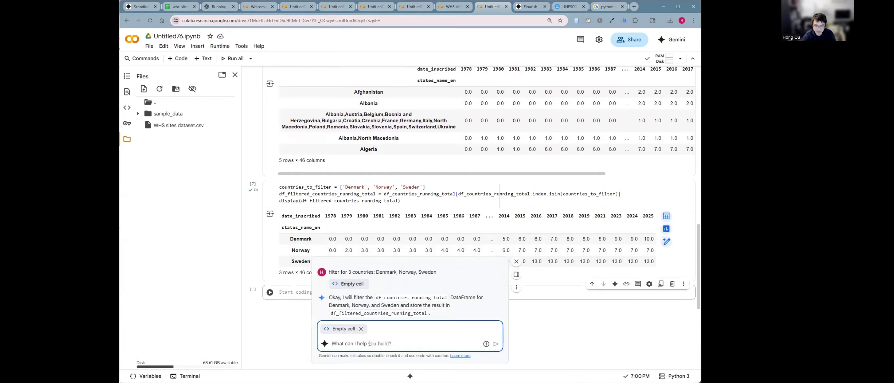
Ask Gemini to "download df_filtered_countries_running_total as a CSV file", copying the dataframe name from the filter cell.
text(download)
double_click(315, 201)
key(ctrl+c)
click(387, 338)
key(ctrl+v)
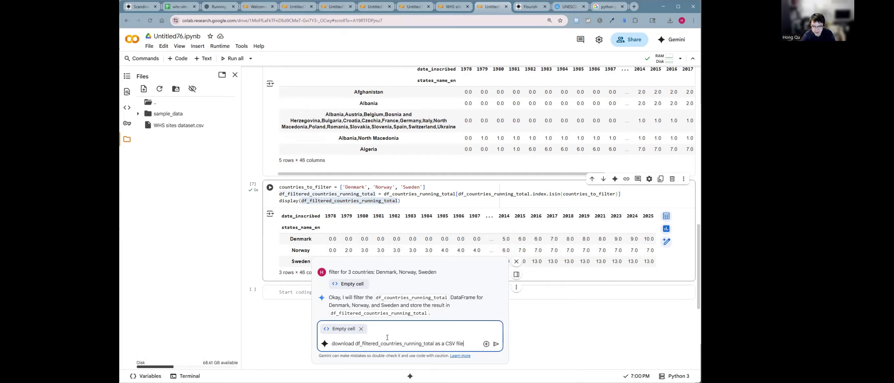
text(as a CSV file)
key(Return)
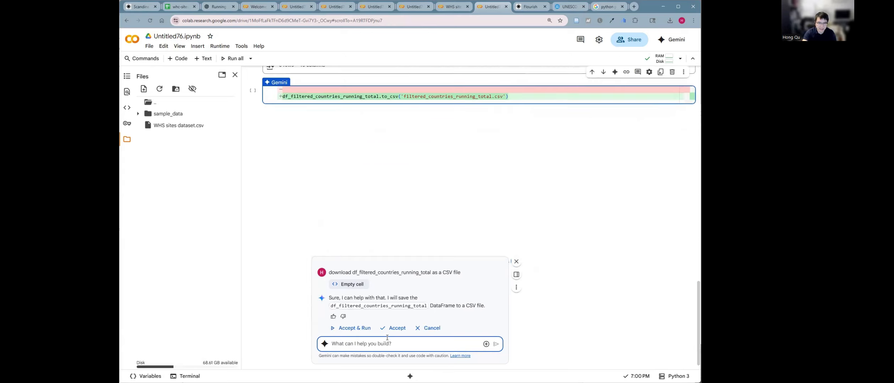
Accept and run the generated to_csv code and add a new code cell below it.
click(362, 328)
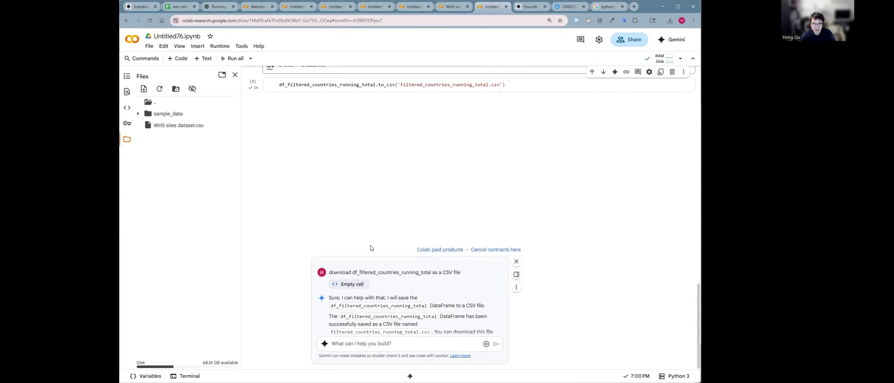
click(464, 93)
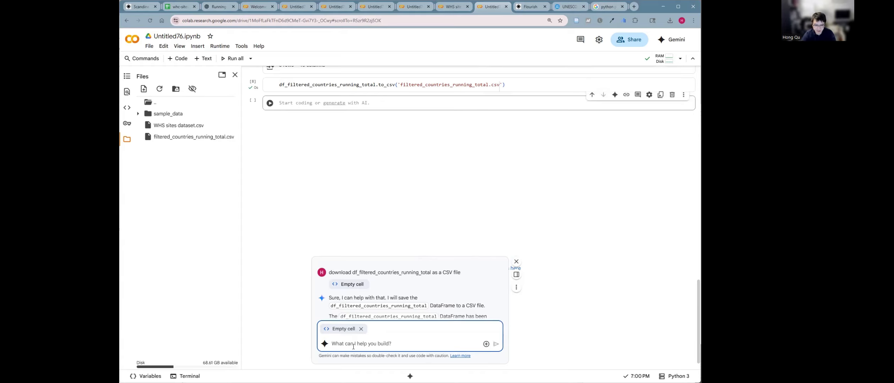
Ask Gemini from the new empty cell to "Create a new Google Sheet from df_filtered_countries_running_total".
text(Create)
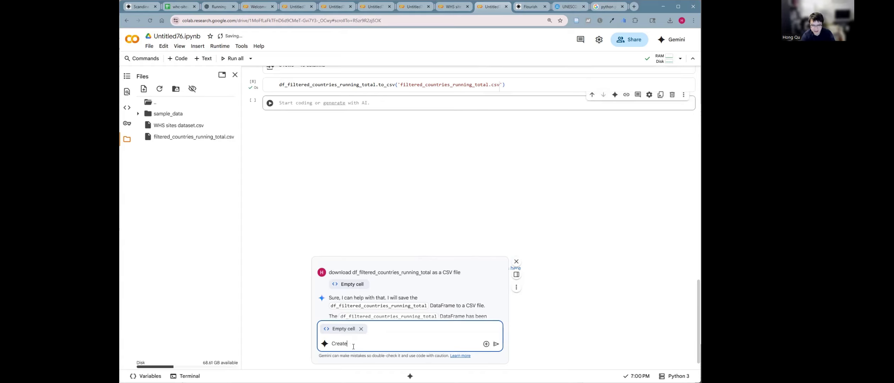
text( a s)
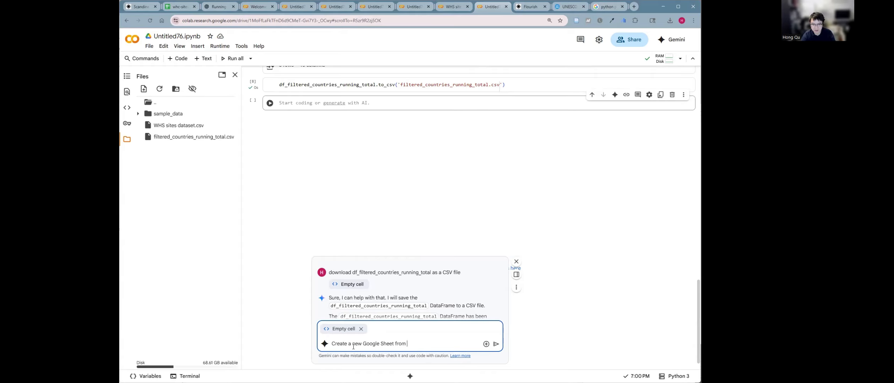
key(ctrl+v)
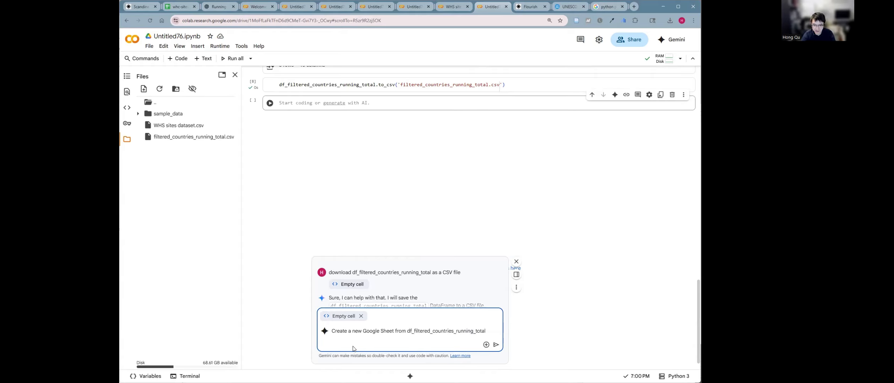
key(Return)
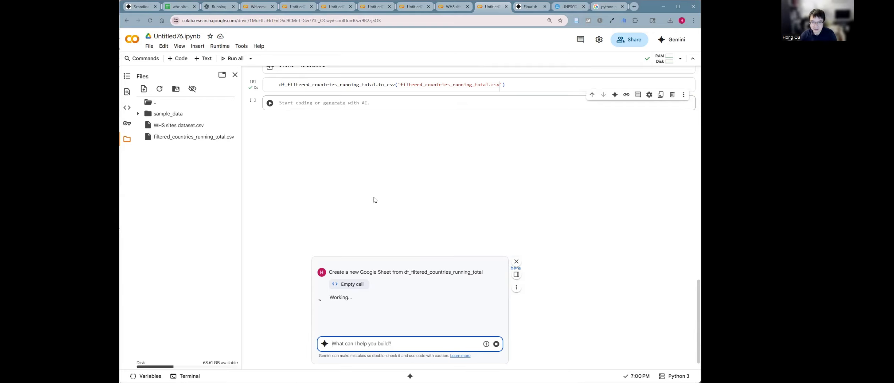
Rerun the cell that exports the filtered running totals to filtered_countries_running_total.csv.
scroll(373, 198, up, 3)
click(270, 183)
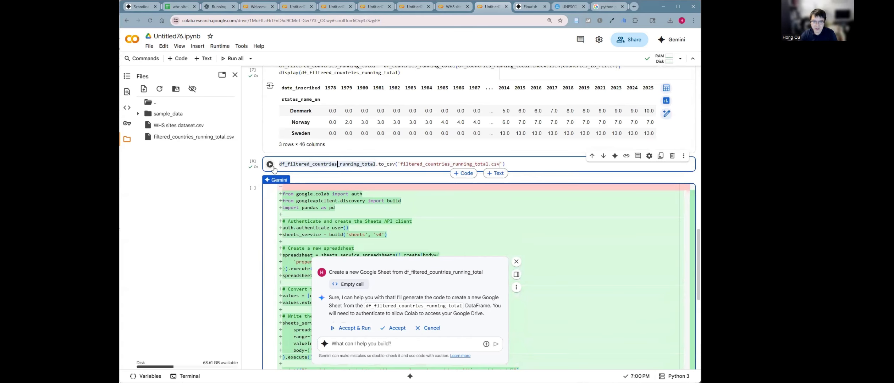
click(269, 164)
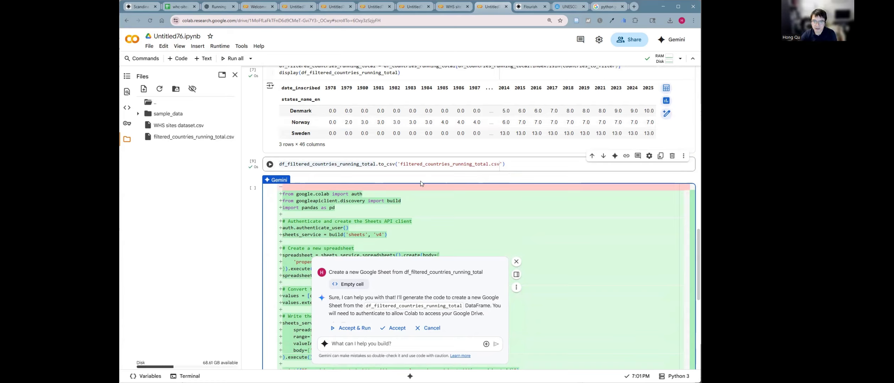
Accept and run the generated Google Sheet code and allow the notebook to access the Google credentials.
click(351, 328)
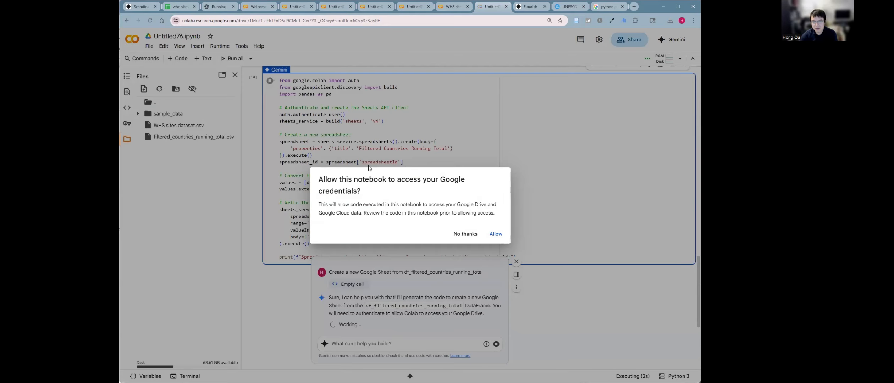
click(496, 235)
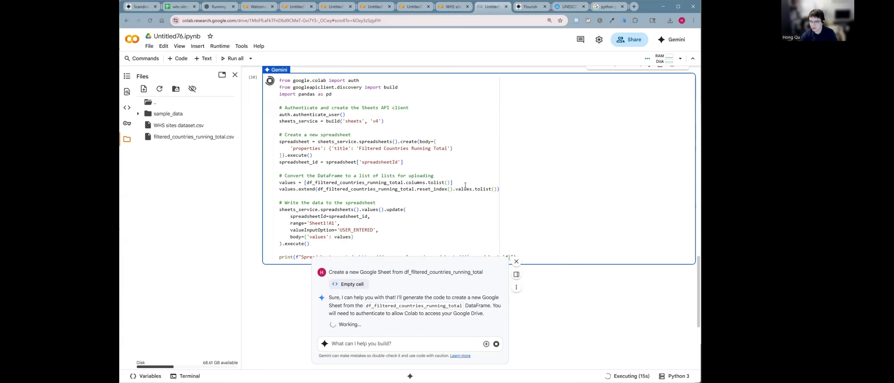
Open the Filtered Countries Running Total spreadsheet from Google Sheets in a new browser tab and examine its year columns through 2025.
click(634, 7)
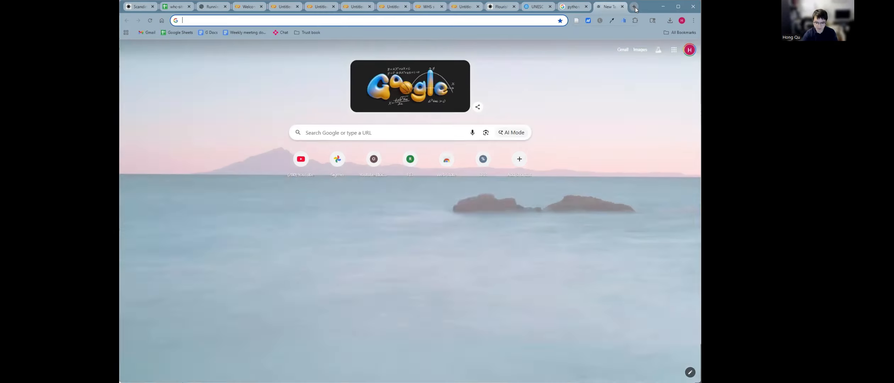
text(sheets/u/0/)
key(Return)
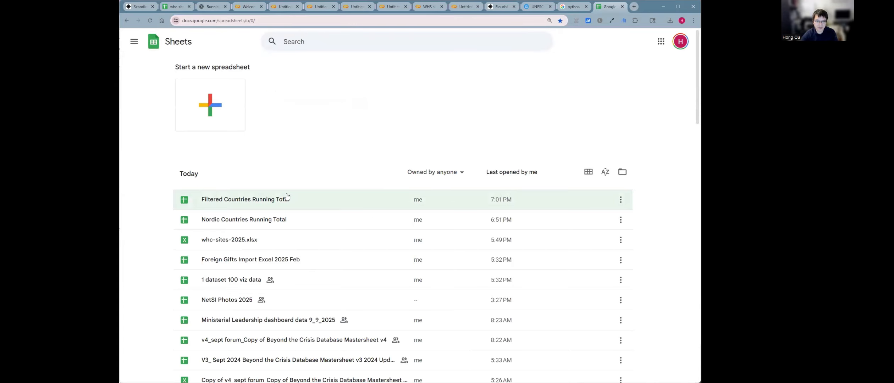
click(230, 202)
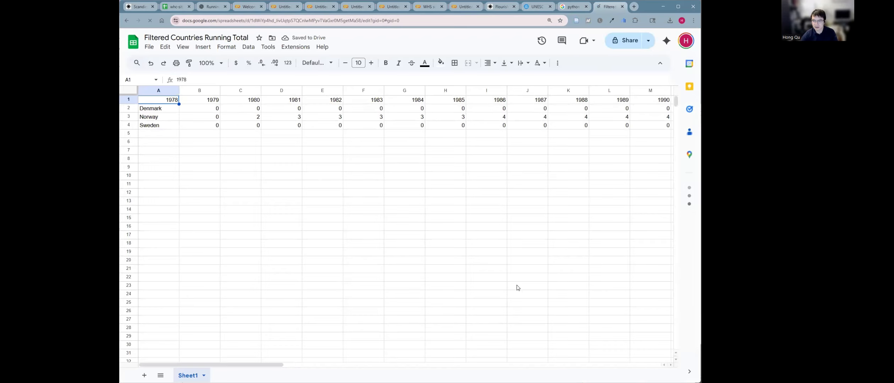
drag(280, 364, 651, 360)
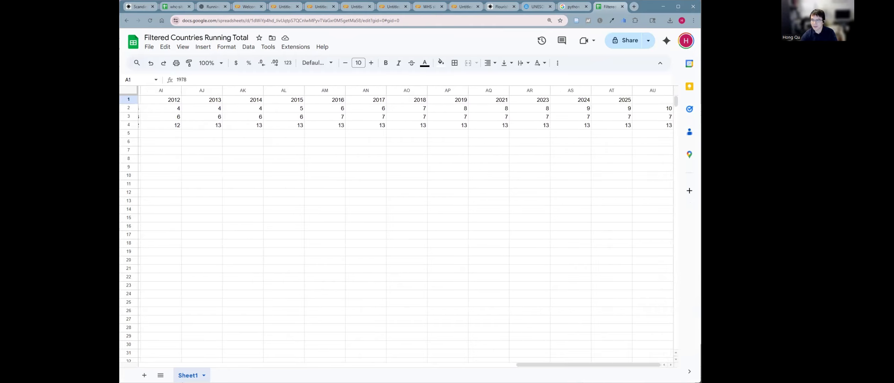
key(alt+Tab)
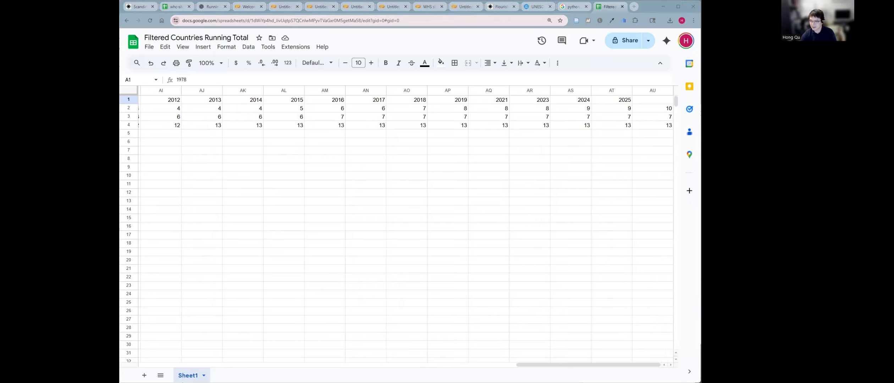